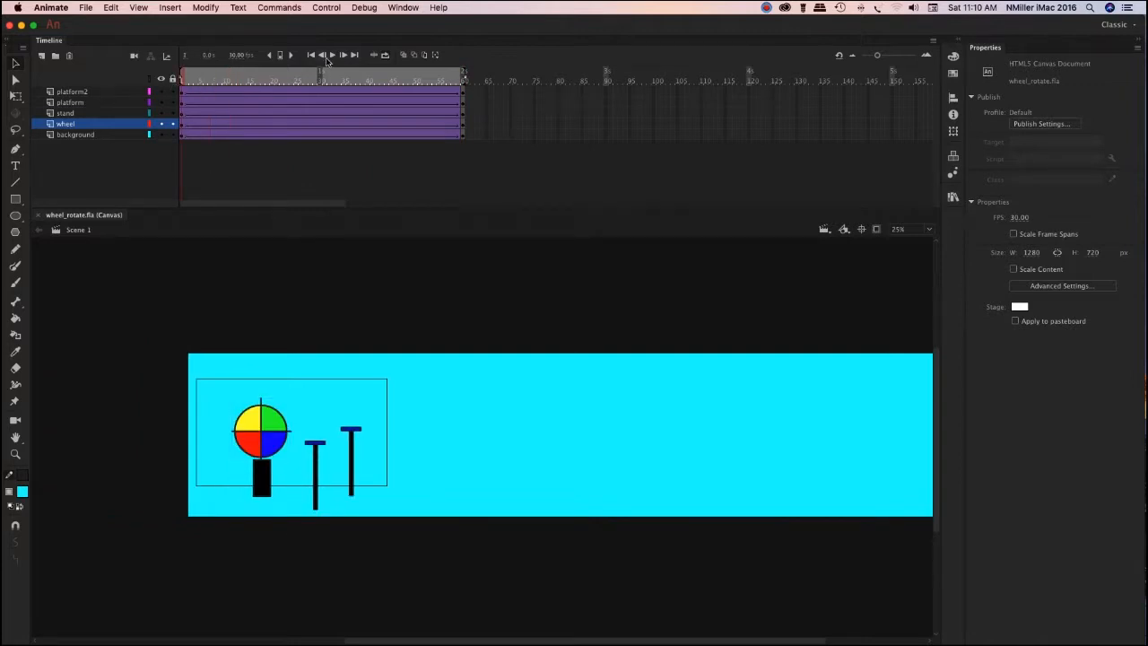
Create a new 1280 x 720 HTML5 Canvas document at 30 fps from the Standard Video preset.
click(85, 7)
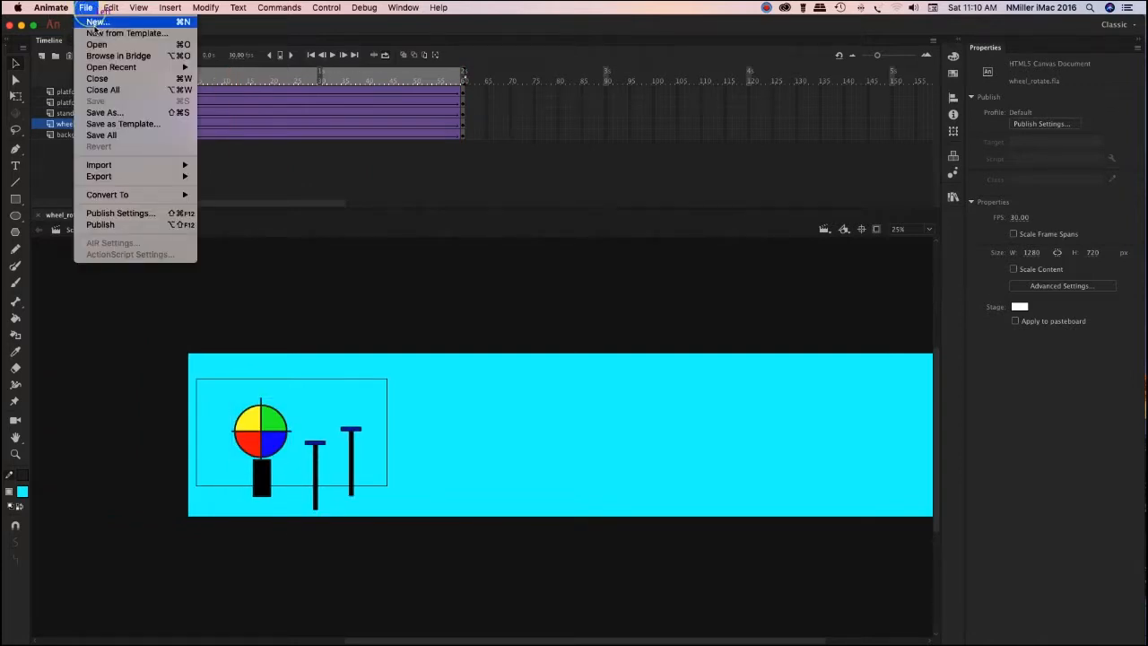
click(94, 27)
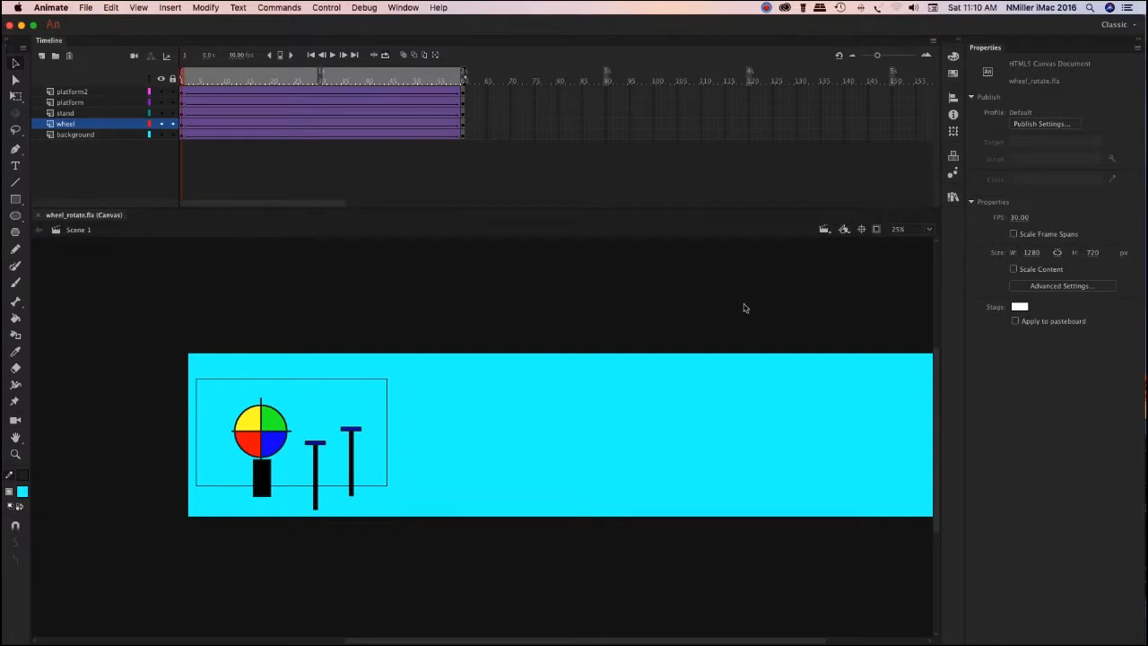
key(super+Return)
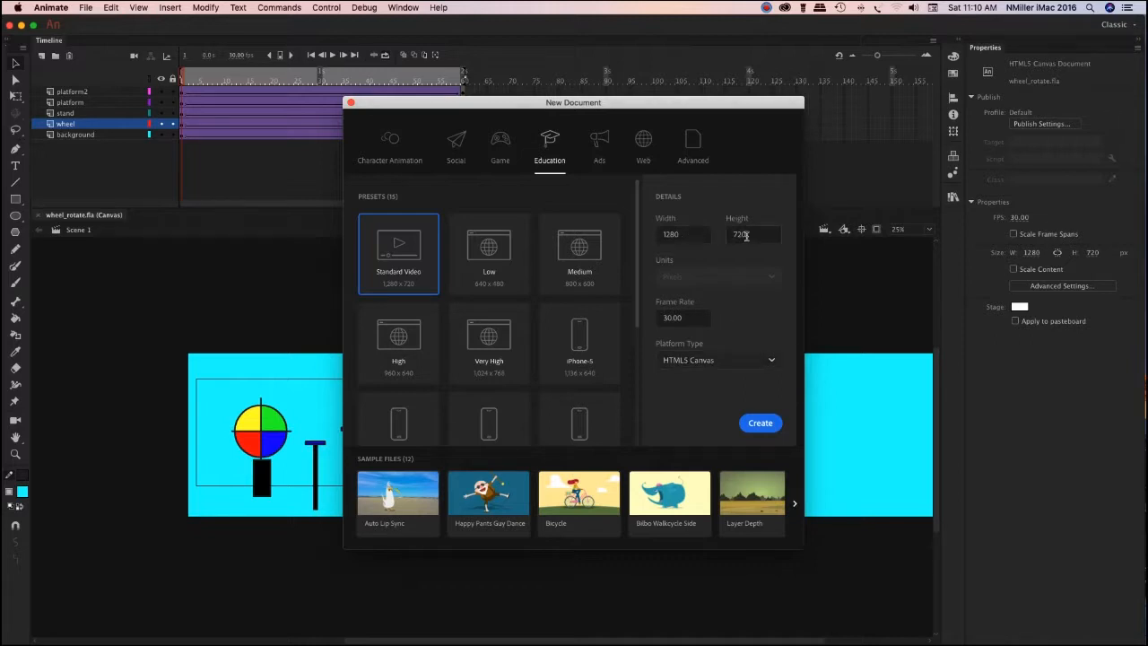
click(757, 423)
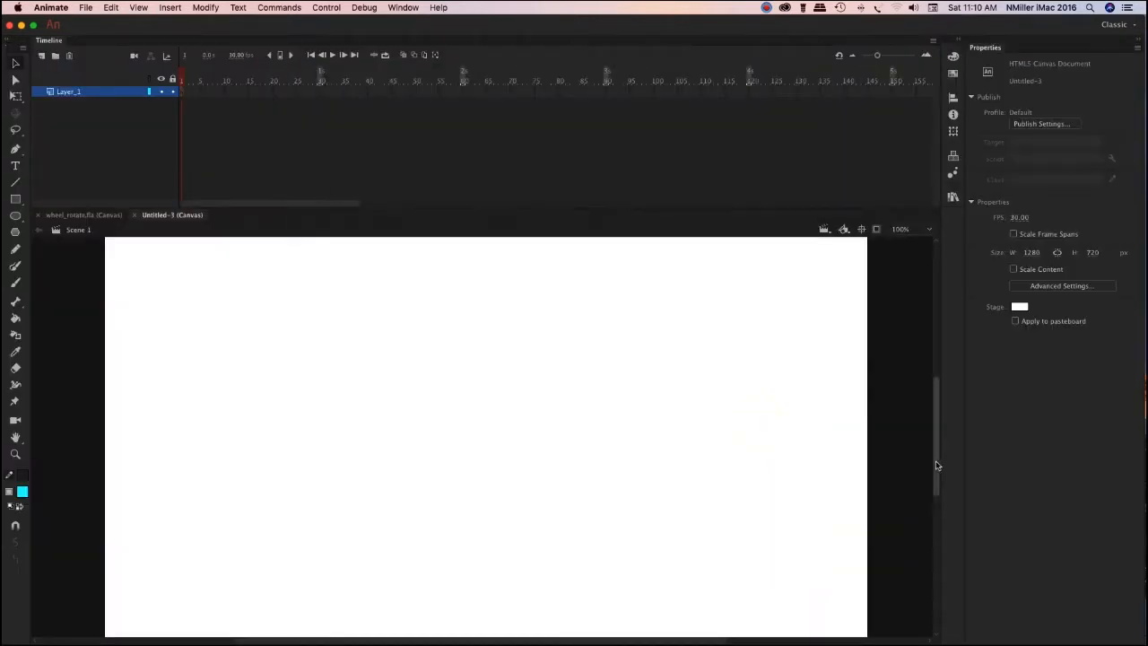
Rename the document's only layer to "wheel".
key(super+minus)
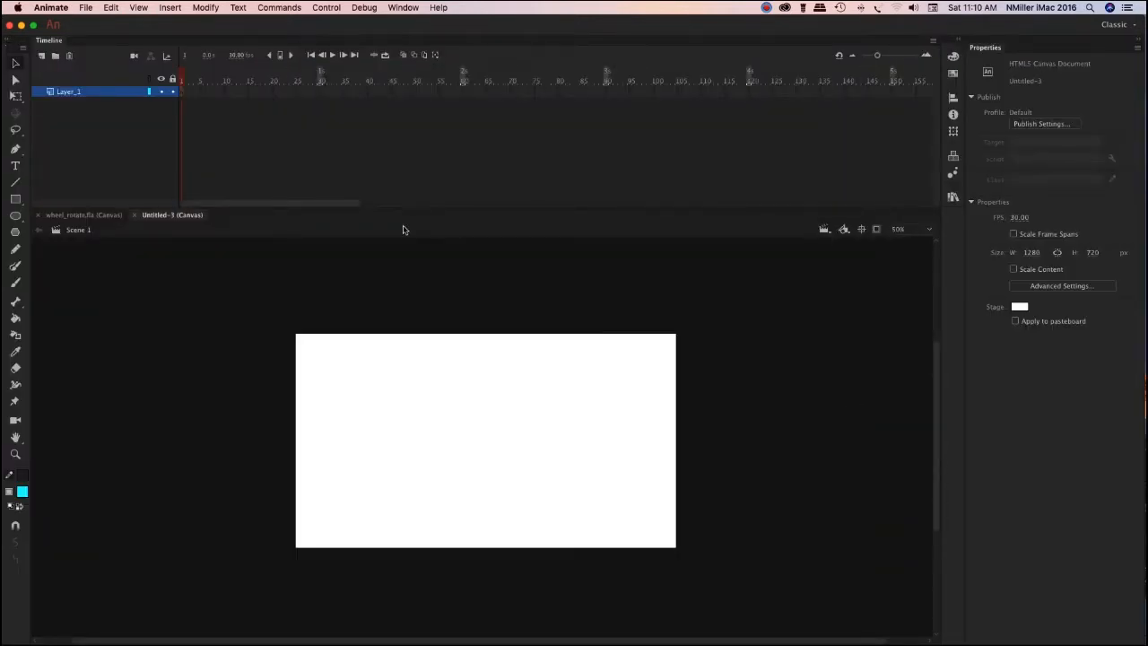
double_click(79, 93)
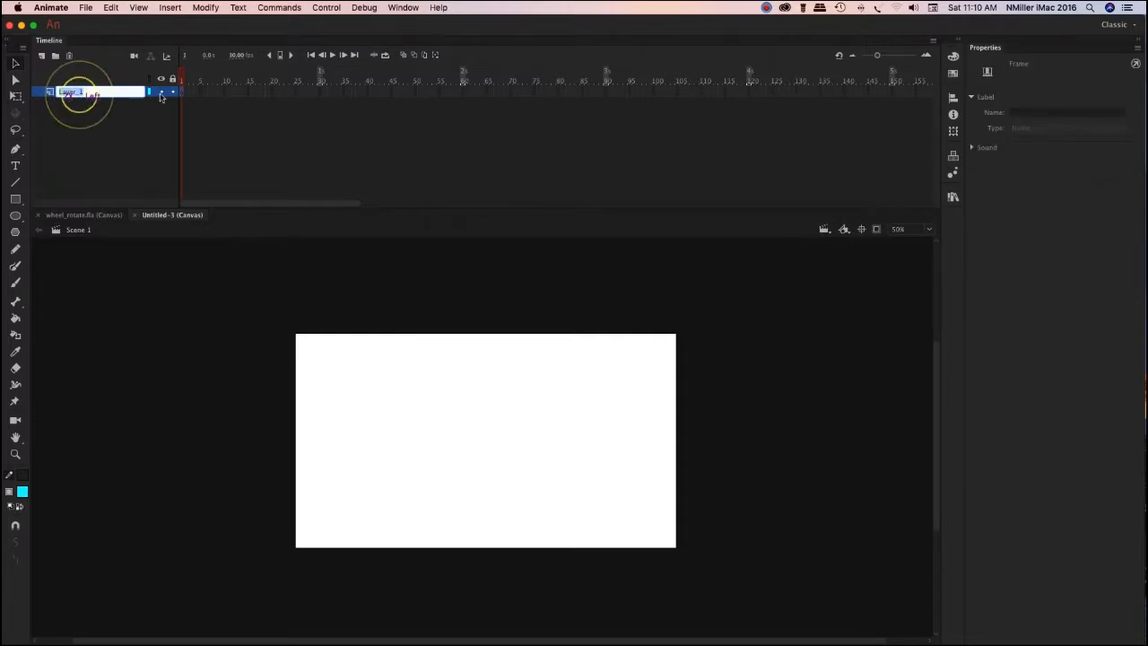
text(wheel)
key(Return)
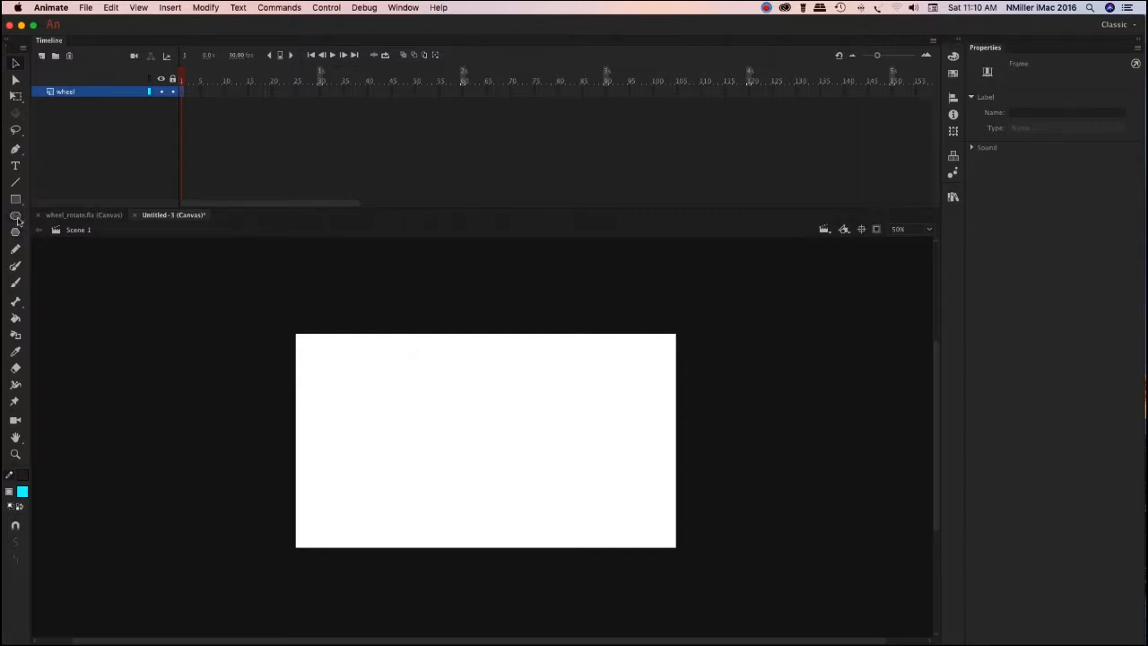
Draw a circle with a black outline and no fill on the left half of the stage, using the Oval tool.
click(22, 492)
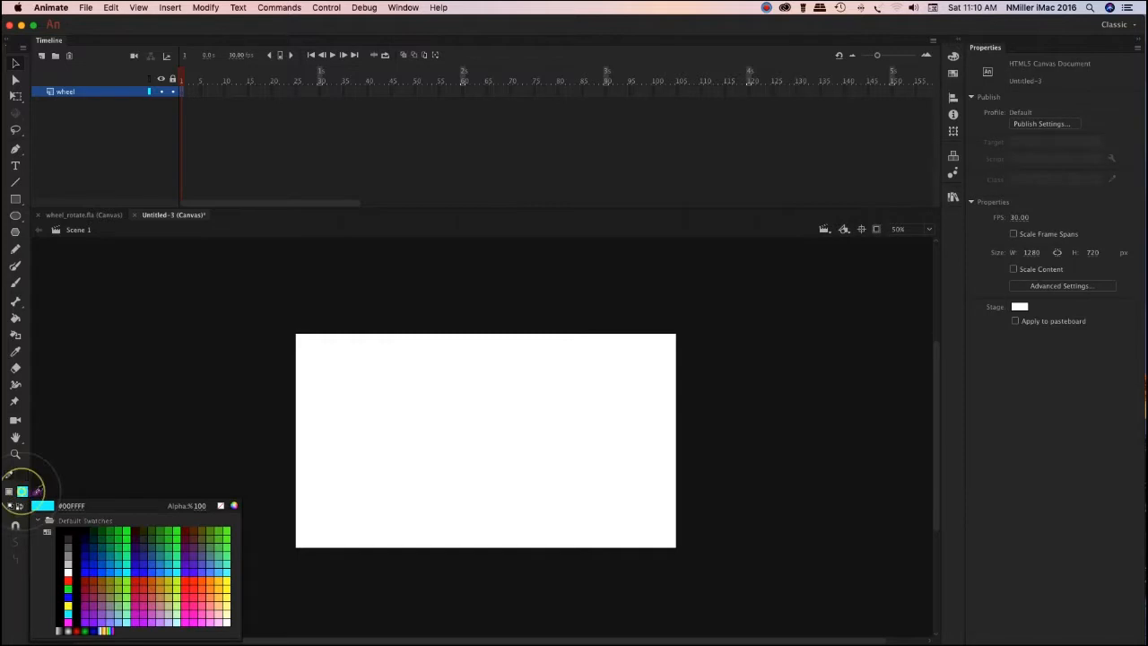
click(220, 505)
click(20, 474)
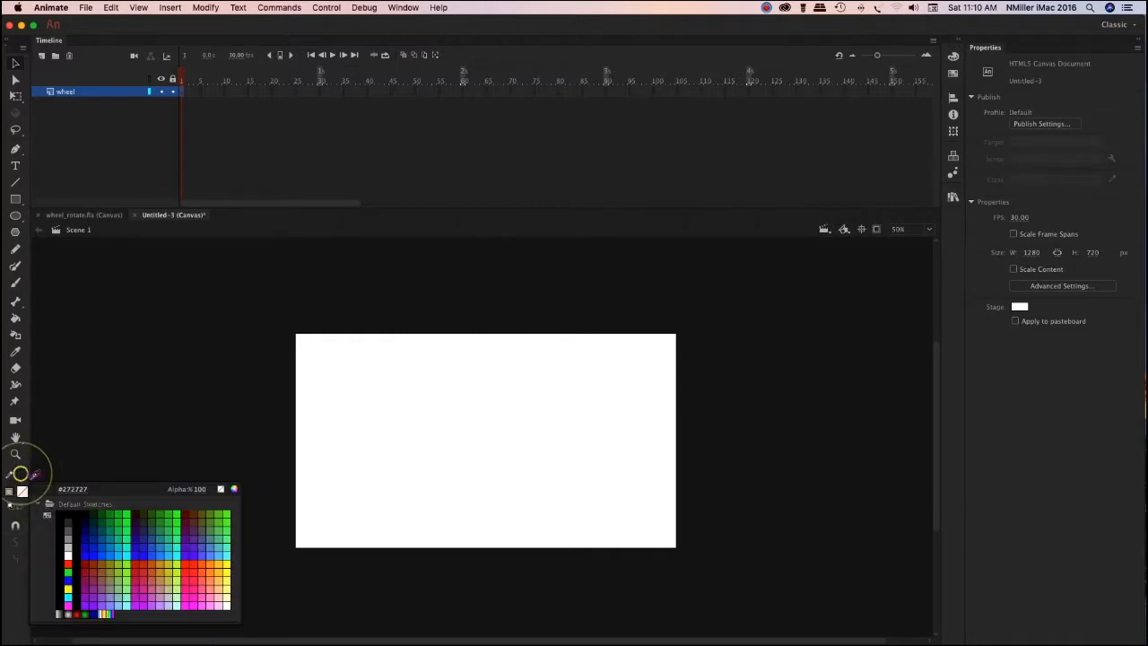
click(68, 513)
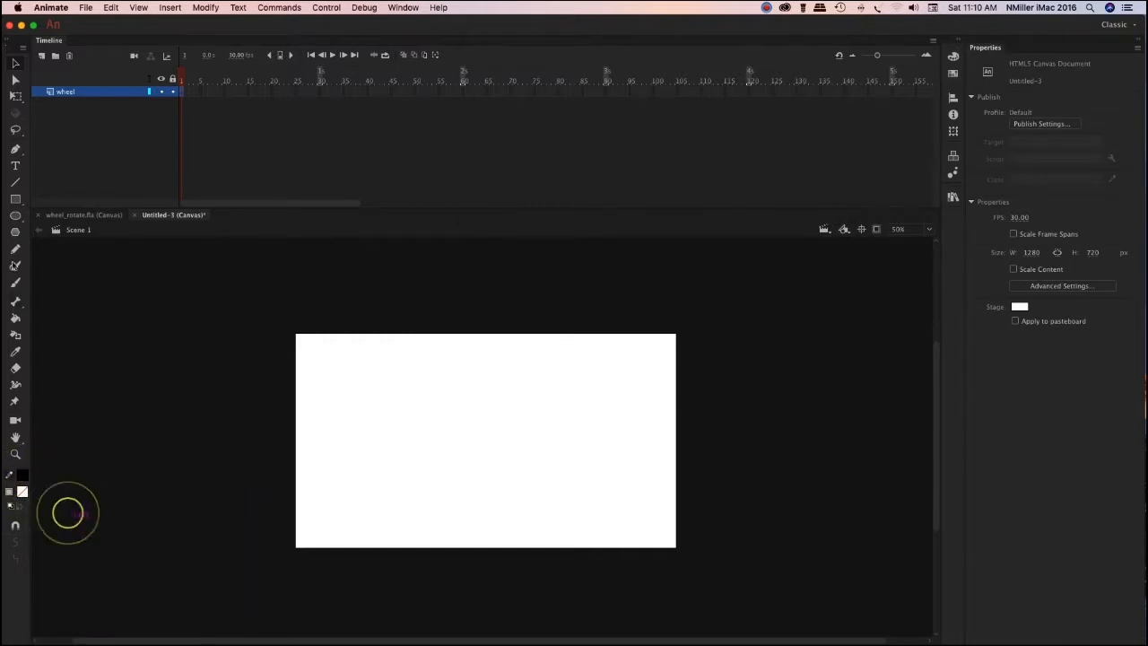
click(15, 215)
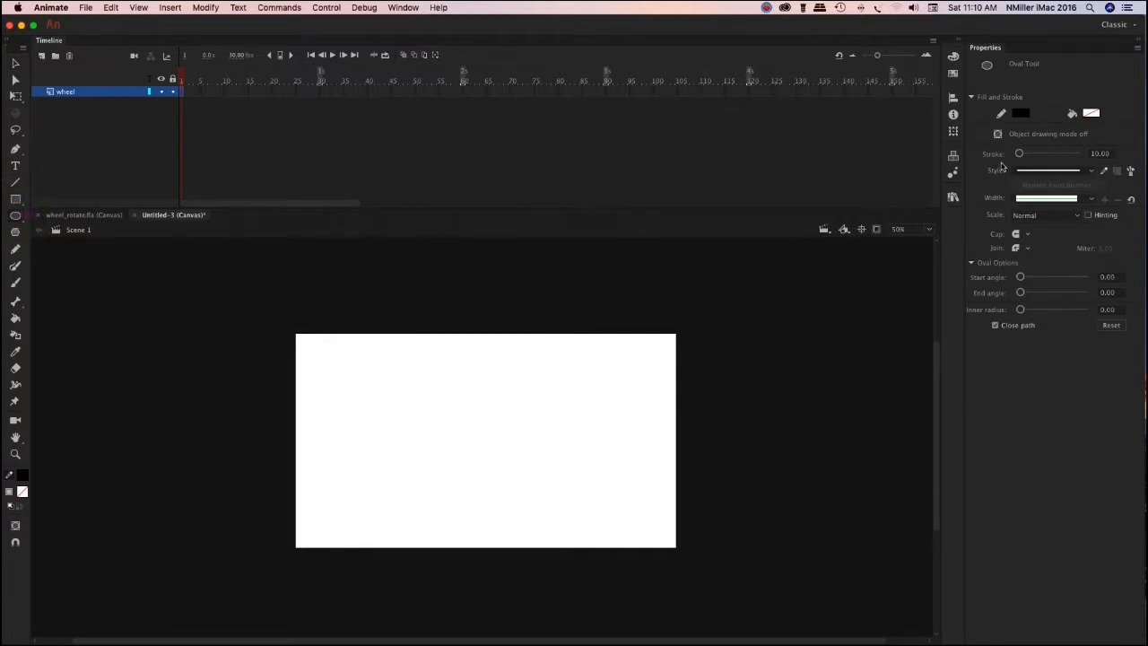
drag(375, 390, 484, 497)
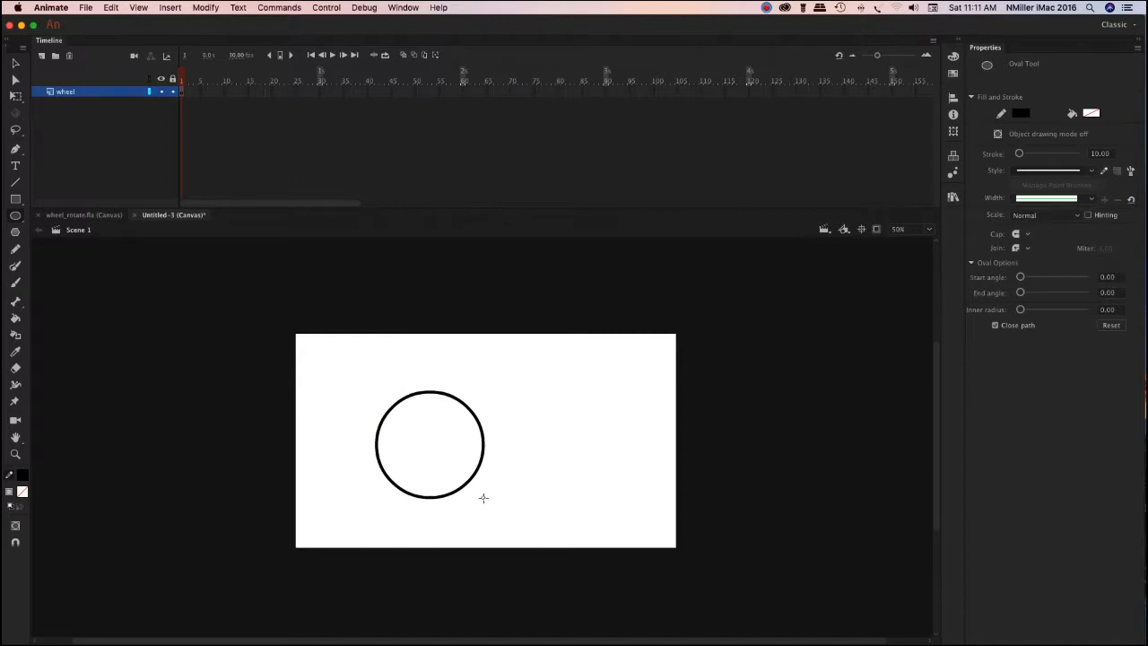
mouse_move(482, 496)
mouse_down()
mouse_move(454, 476)
mouse_move(481, 494)
mouse_up()
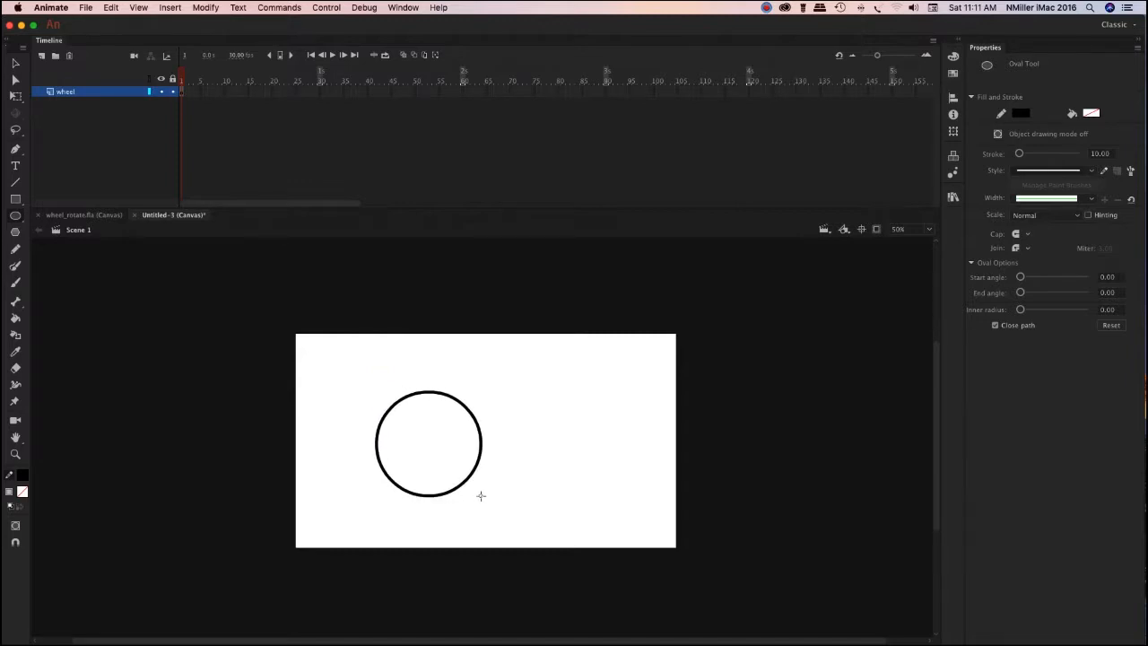
Draw a vertical line about 396 px long and a horizontal line about 454 px long crossing at the circle's center and extending past its edge.
click(16, 183)
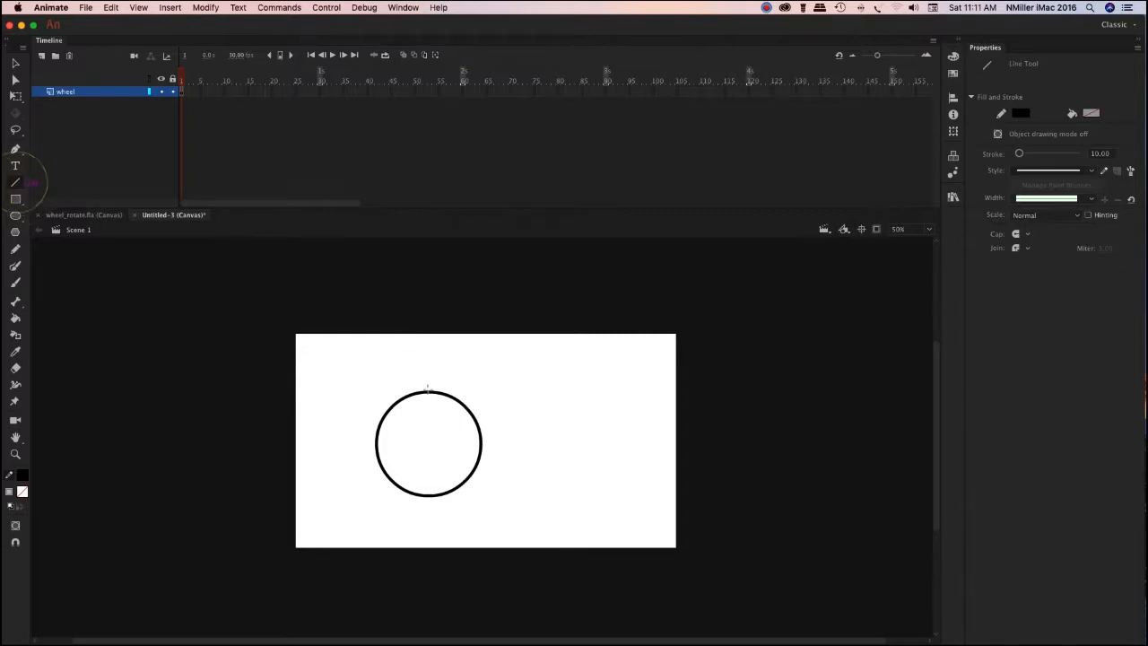
drag(429, 385, 433, 501)
drag(388, 442, 458, 442)
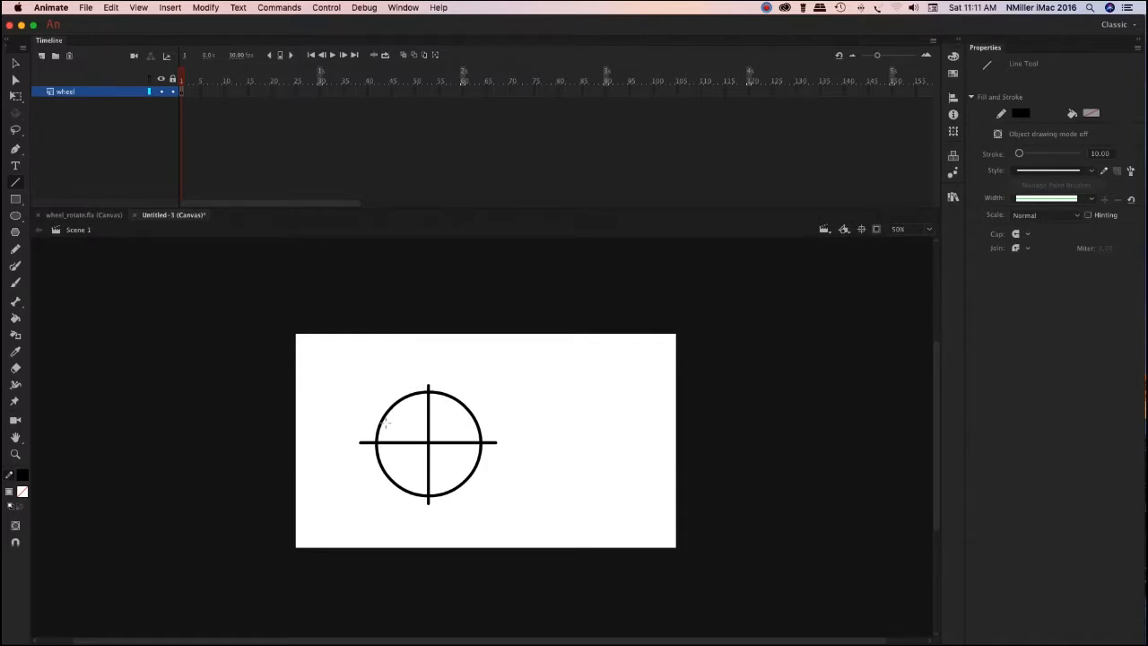
Fill the circle's upper-left quadrant with red and its upper-right quadrant with green using the Paint Bucket.
click(15, 319)
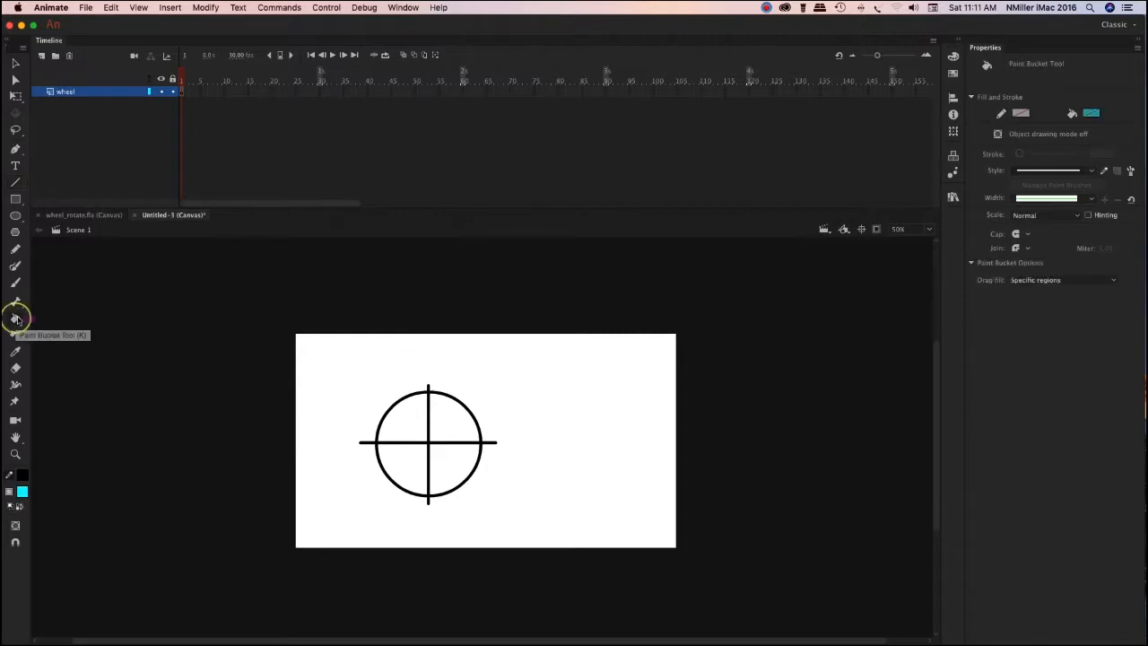
click(22, 491)
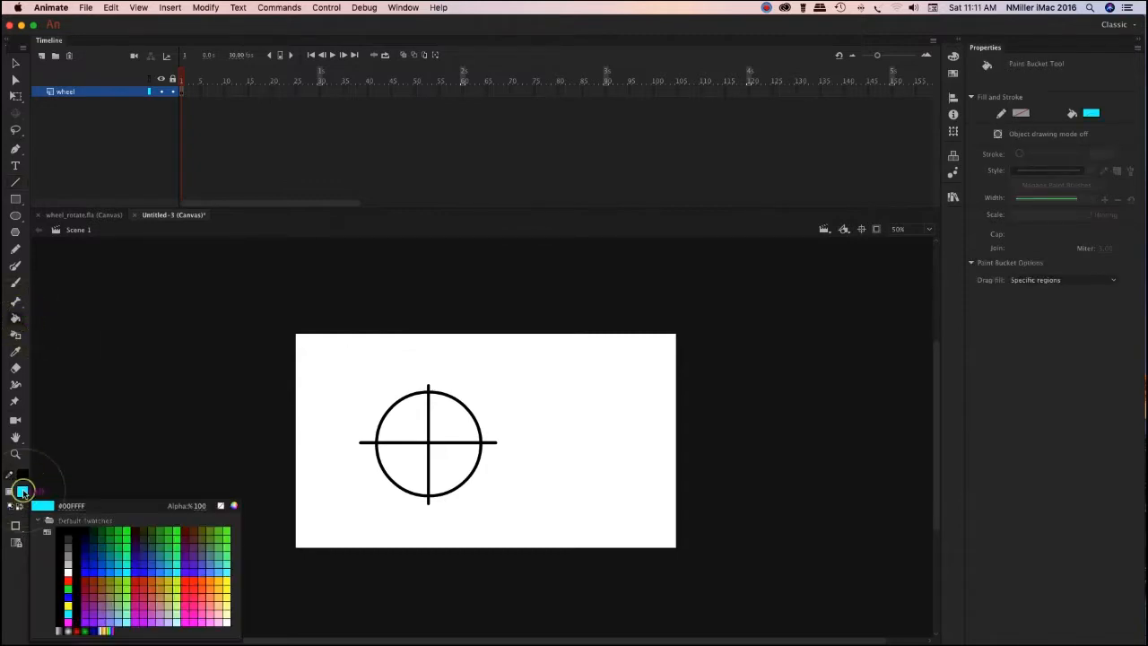
click(71, 575)
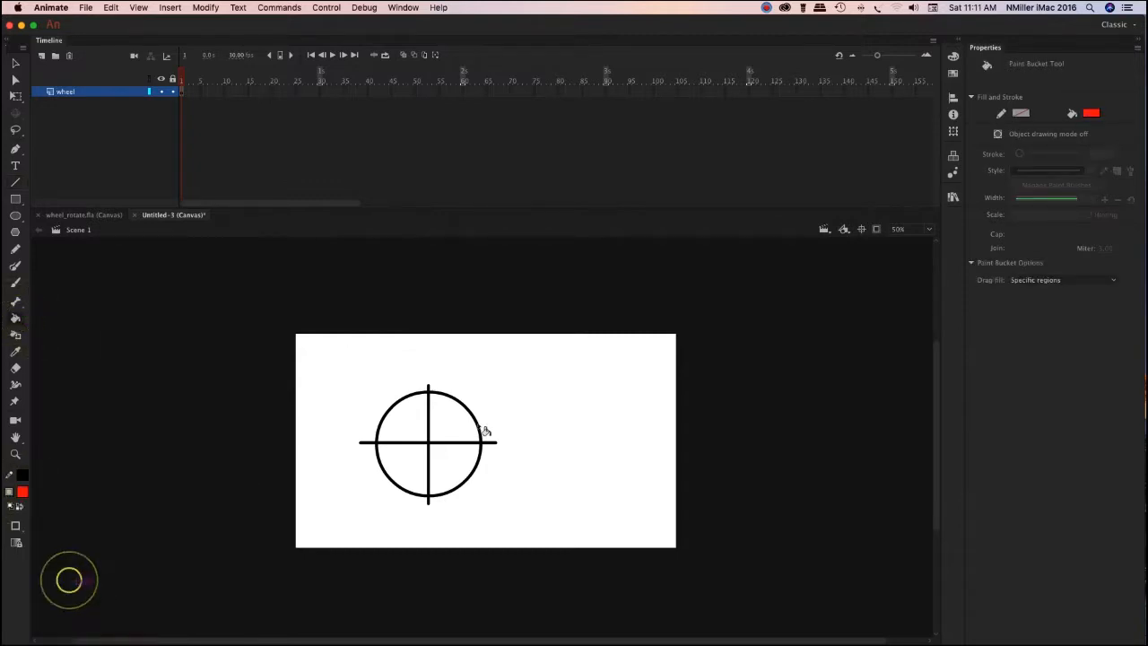
click(404, 410)
click(24, 498)
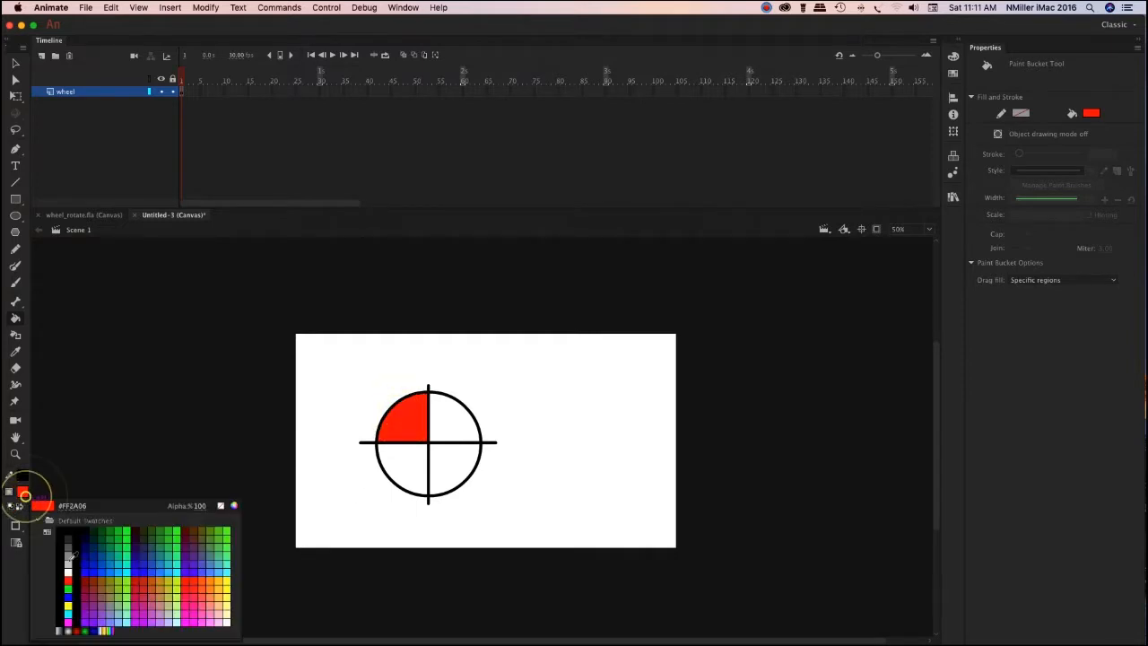
click(69, 590)
click(467, 434)
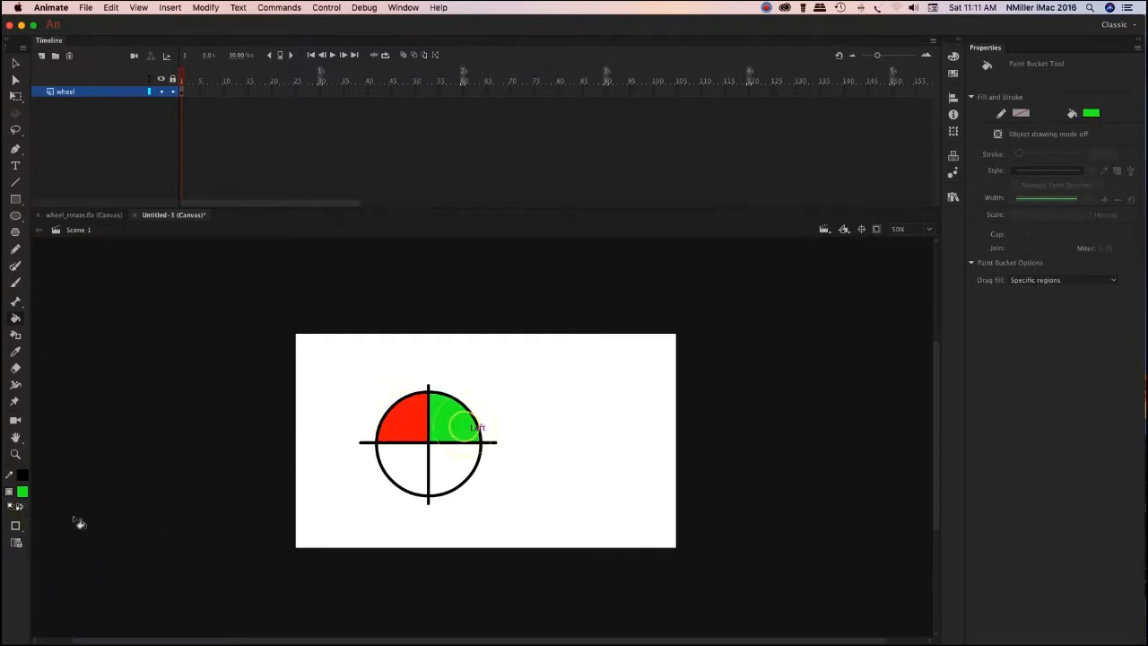
Fill the circle's lower-right quadrant with blue and its lower-left quadrant with yellow.
click(22, 491)
click(69, 595)
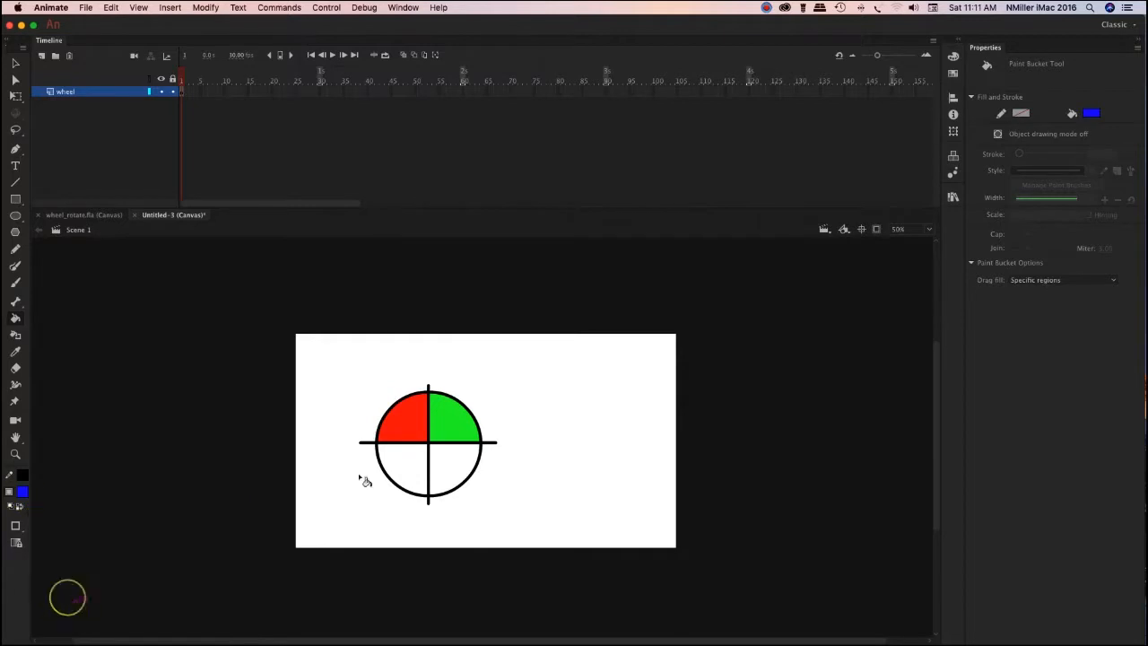
click(441, 461)
click(23, 493)
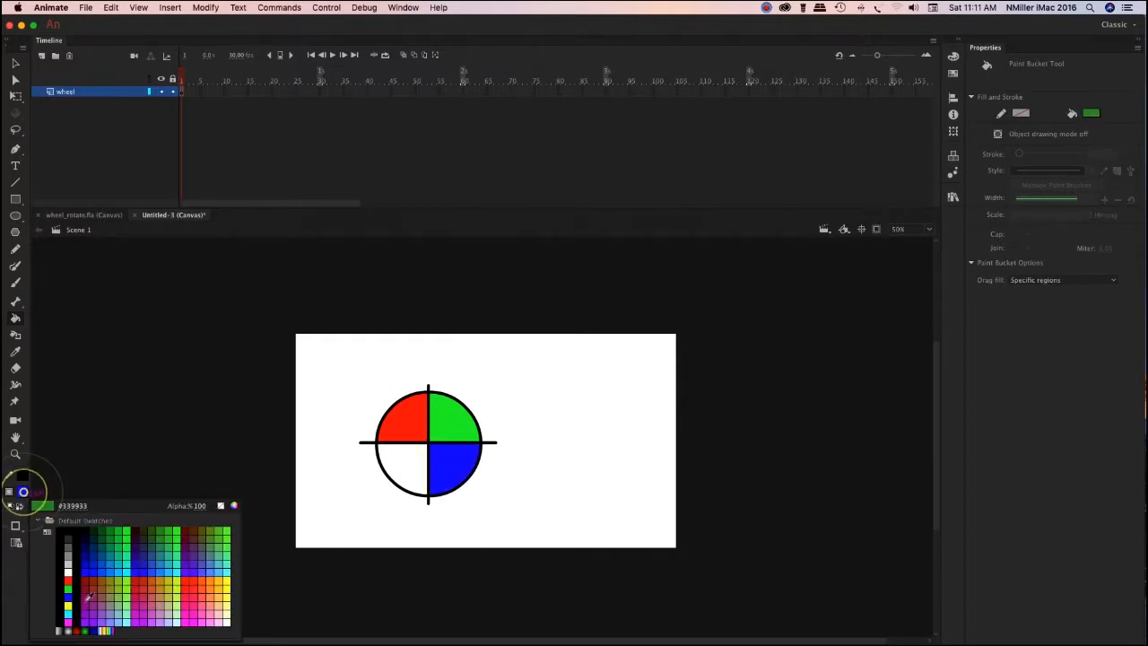
click(69, 601)
click(405, 466)
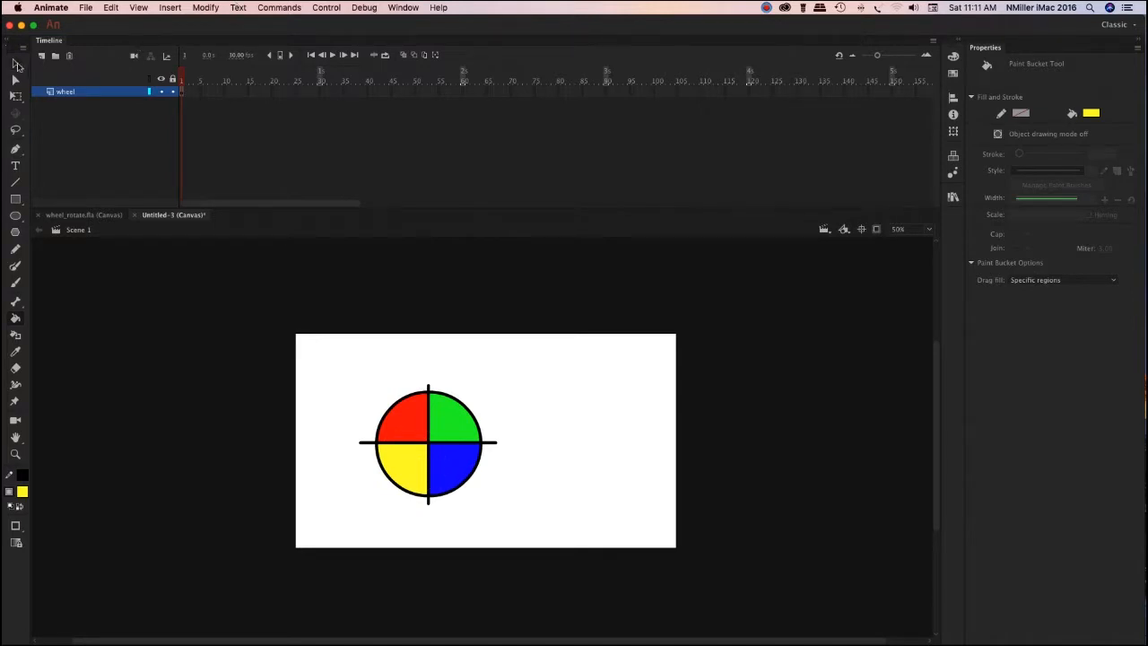
Convert all the artwork on the wheel layer to a graphic symbol named "wheel".
click(58, 92)
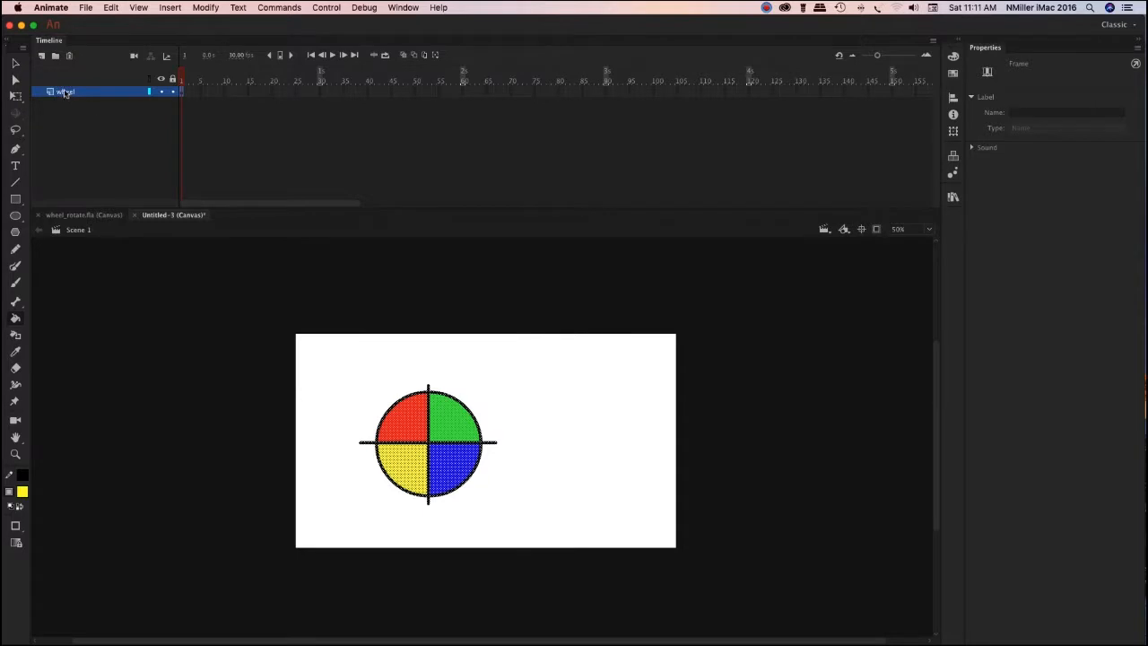
click(18, 64)
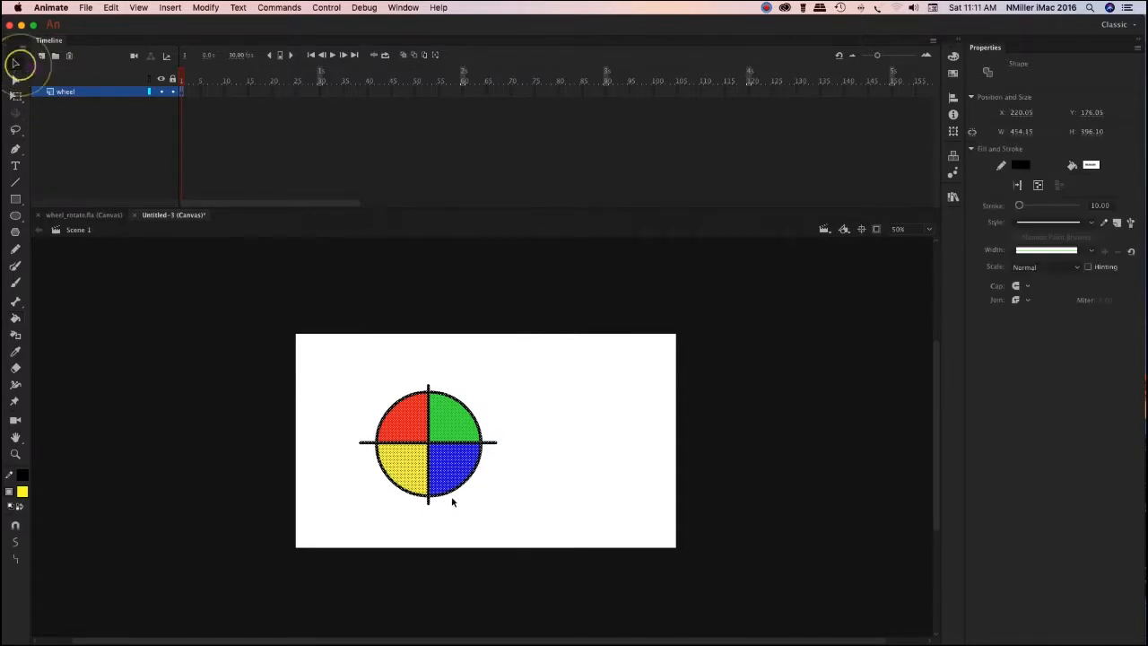
right_click(451, 454)
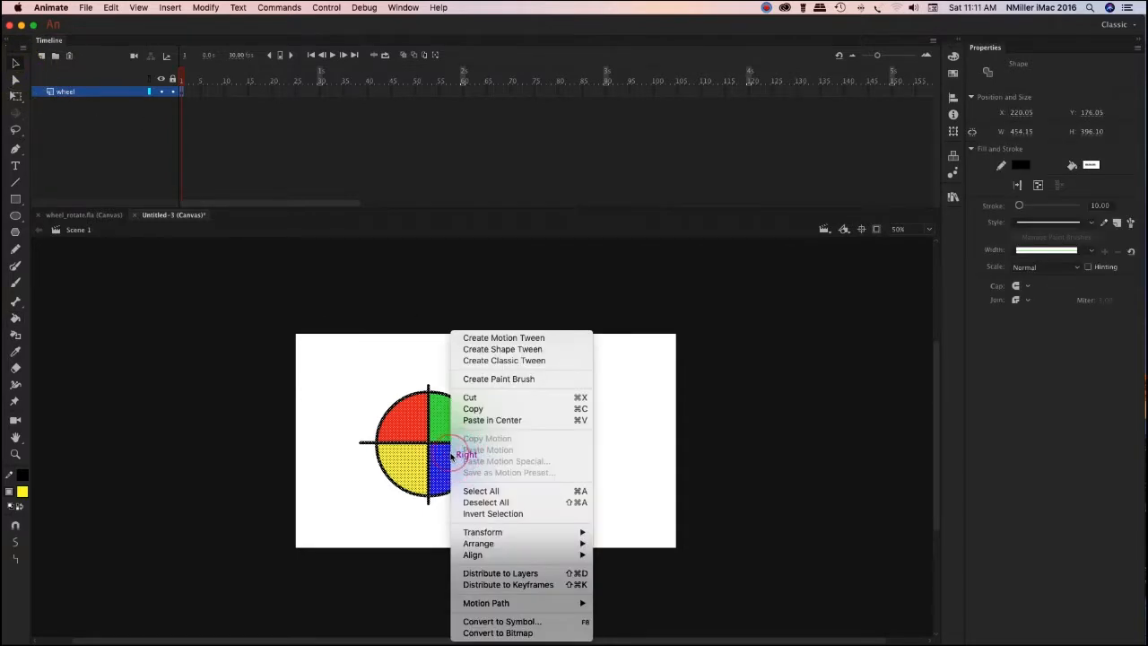
click(553, 620)
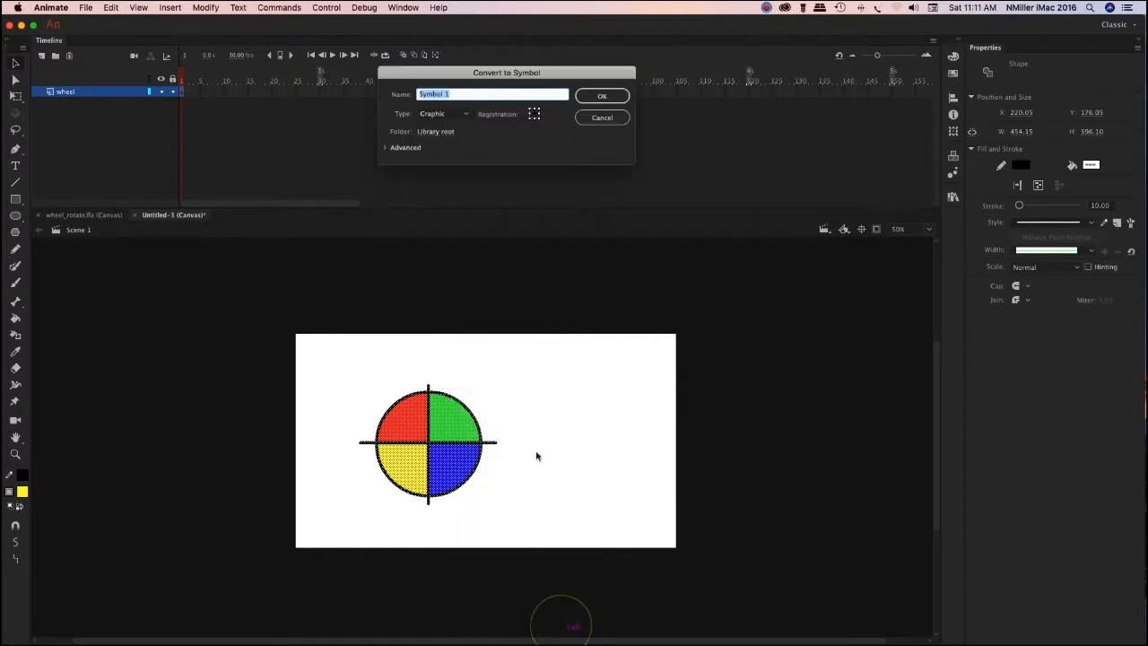
text(wheel)
click(589, 97)
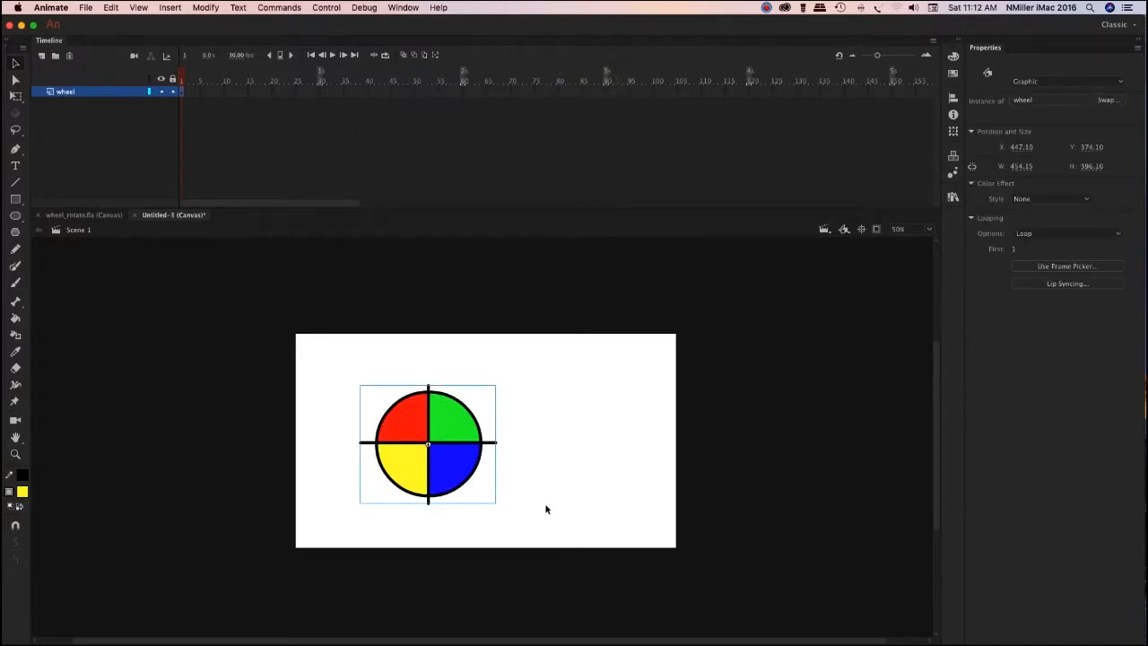
Add a new layer named "background" and place it below the wheel layer.
click(41, 56)
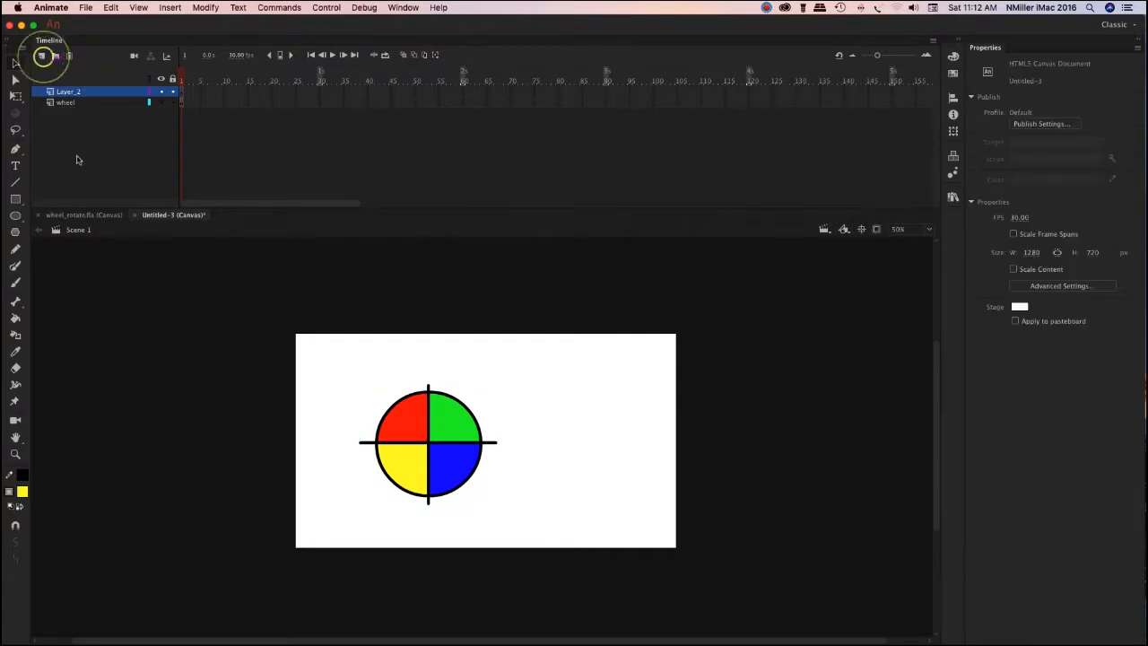
double_click(72, 91)
text(background)
key(Return)
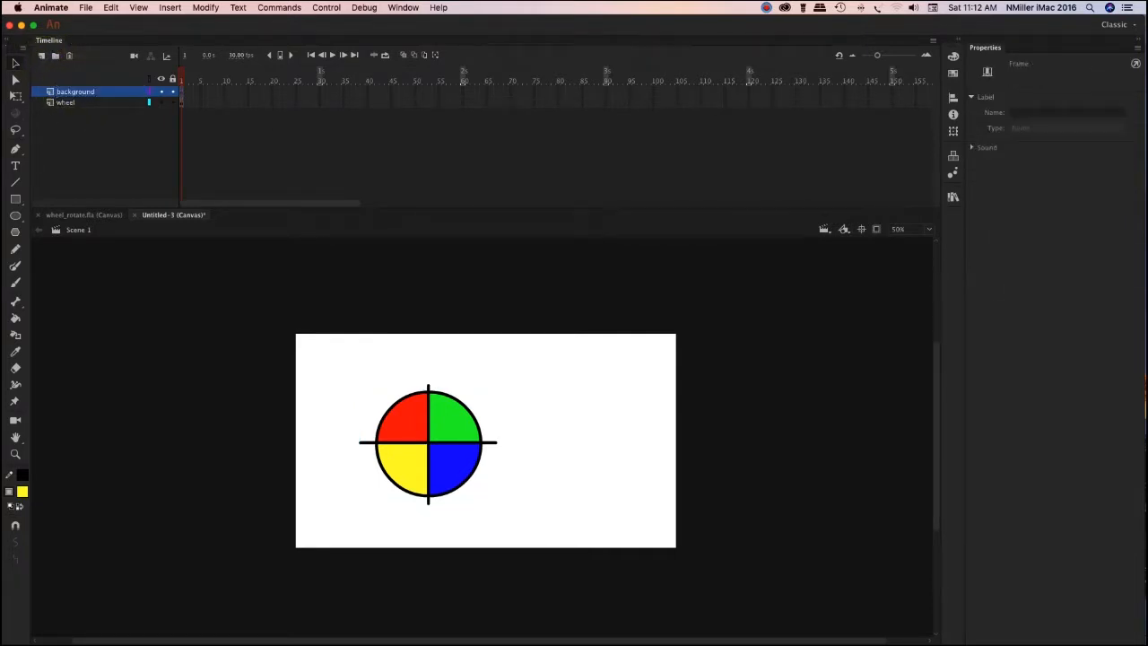
drag(101, 91, 98, 106)
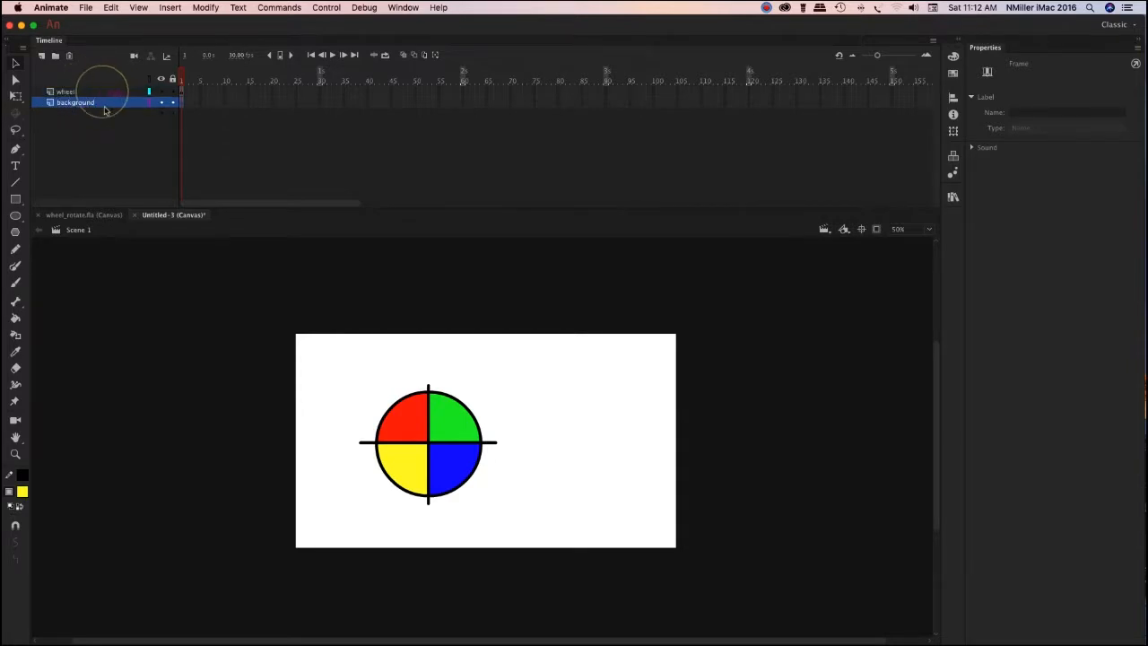
Draw a cyan rectangle without a stroke on the background layer, covering the whole stage and extending well past its right edge.
click(21, 492)
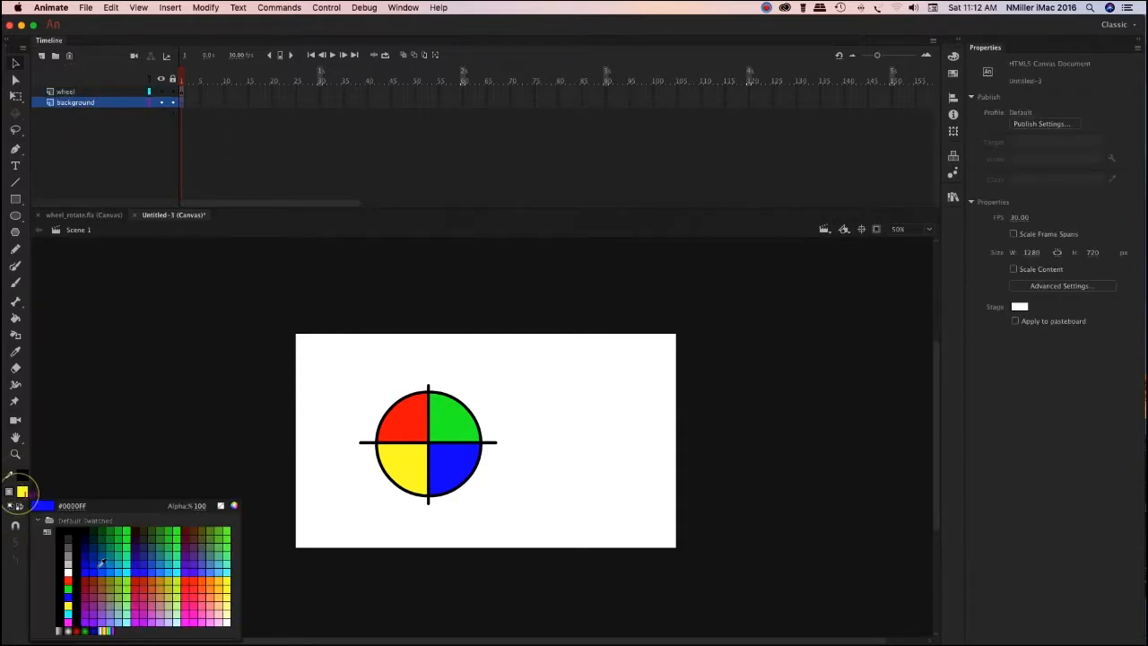
click(129, 568)
click(22, 472)
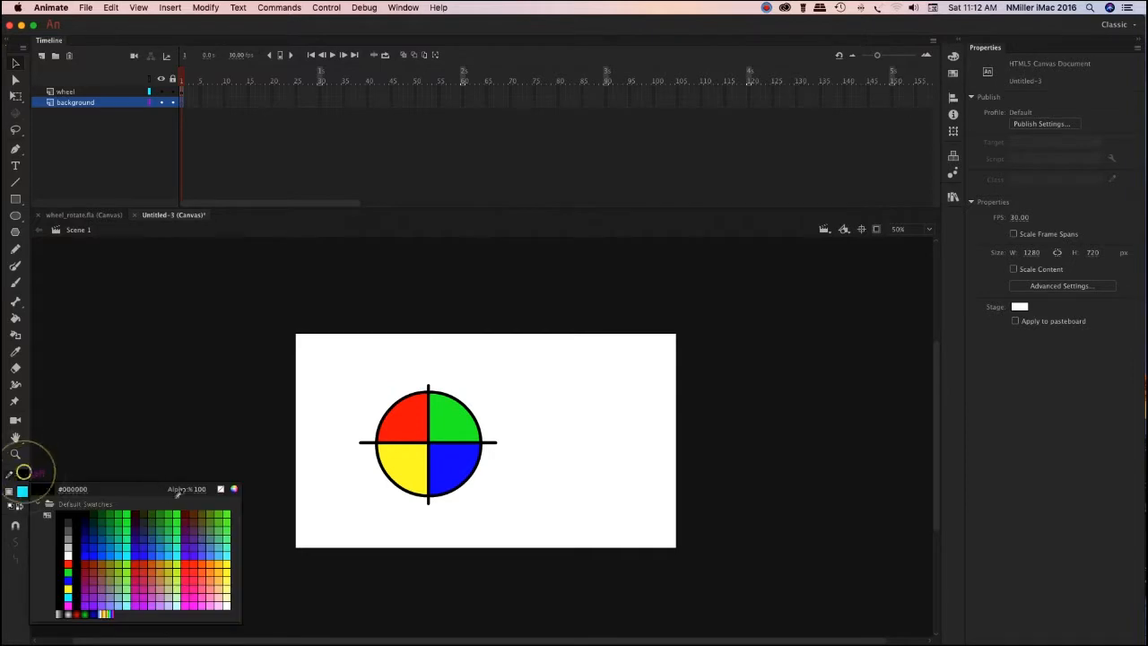
click(220, 489)
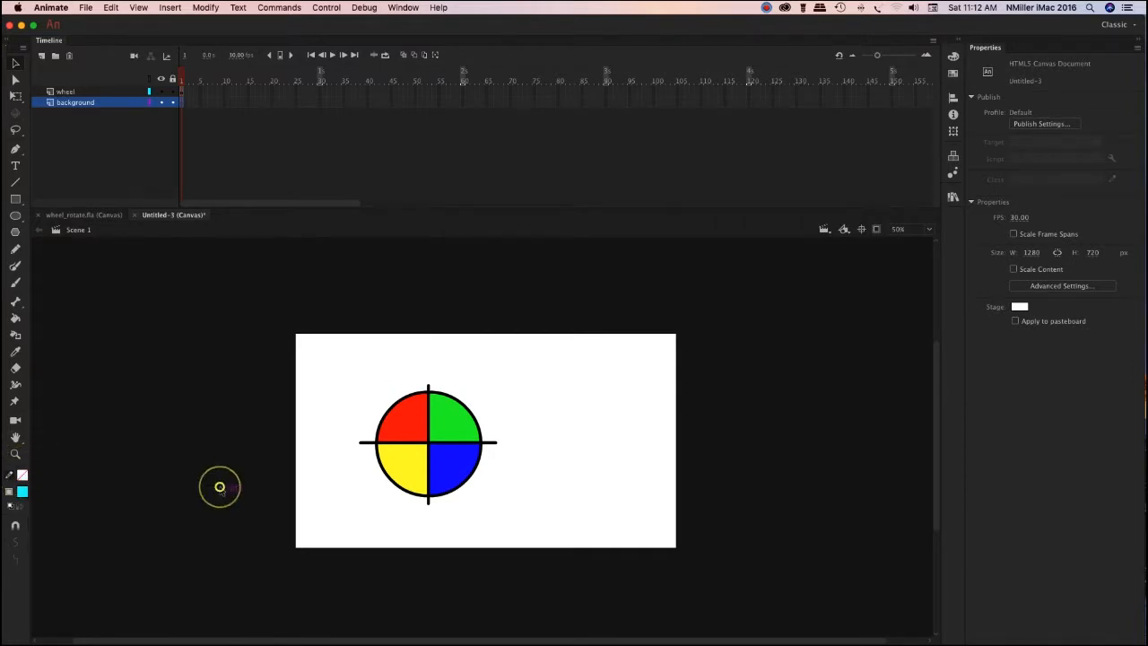
click(15, 196)
mouse_move(287, 329)
mouse_down()
mouse_move(556, 525)
mouse_move(684, 487)
mouse_move(740, 553)
mouse_up()
drag(851, 548, 925, 554)
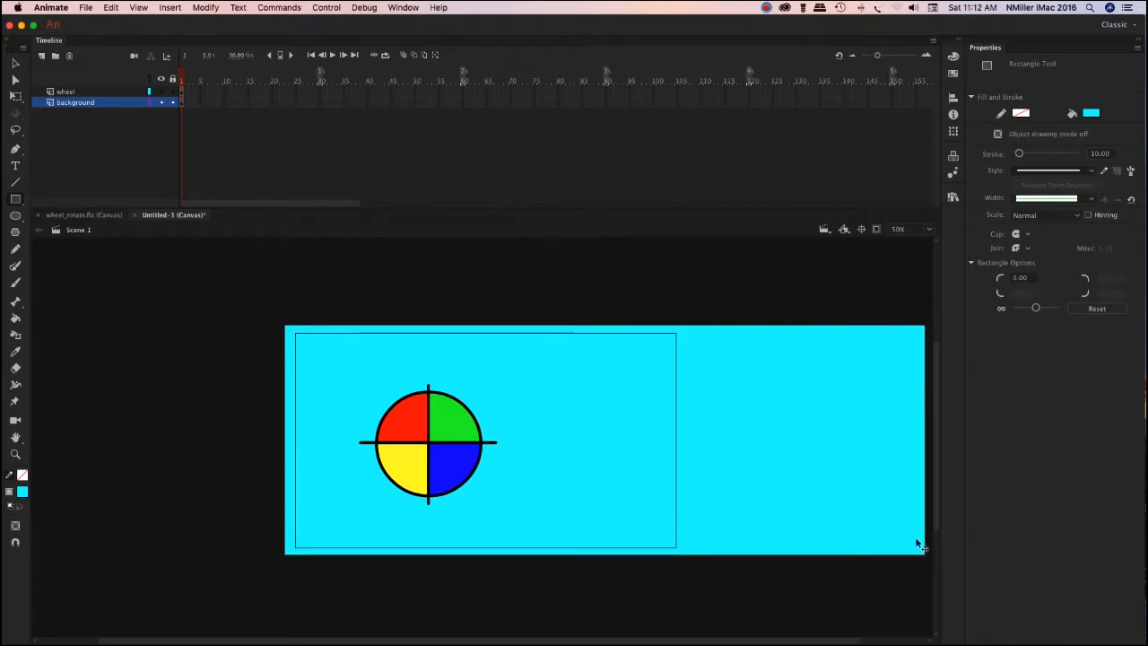
Widen the cyan rectangle to about 5974 px with Free Transform and reposition it so it extends far past both sides of the stage.
key(super+minus)
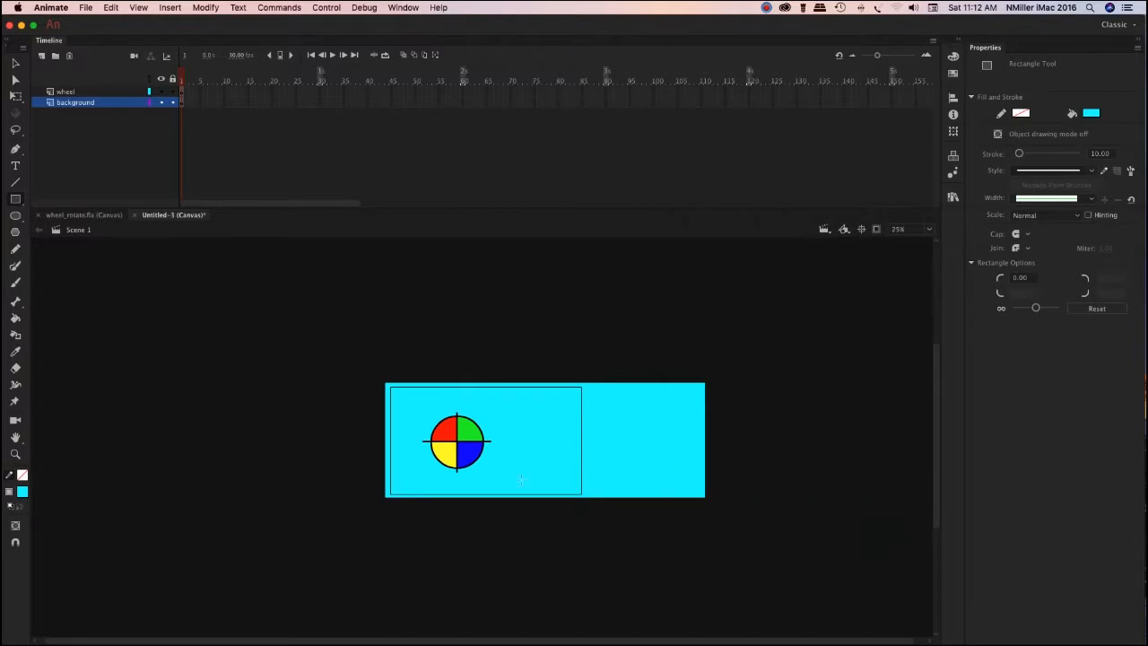
click(16, 96)
click(388, 441)
drag(274, 440, 104, 455)
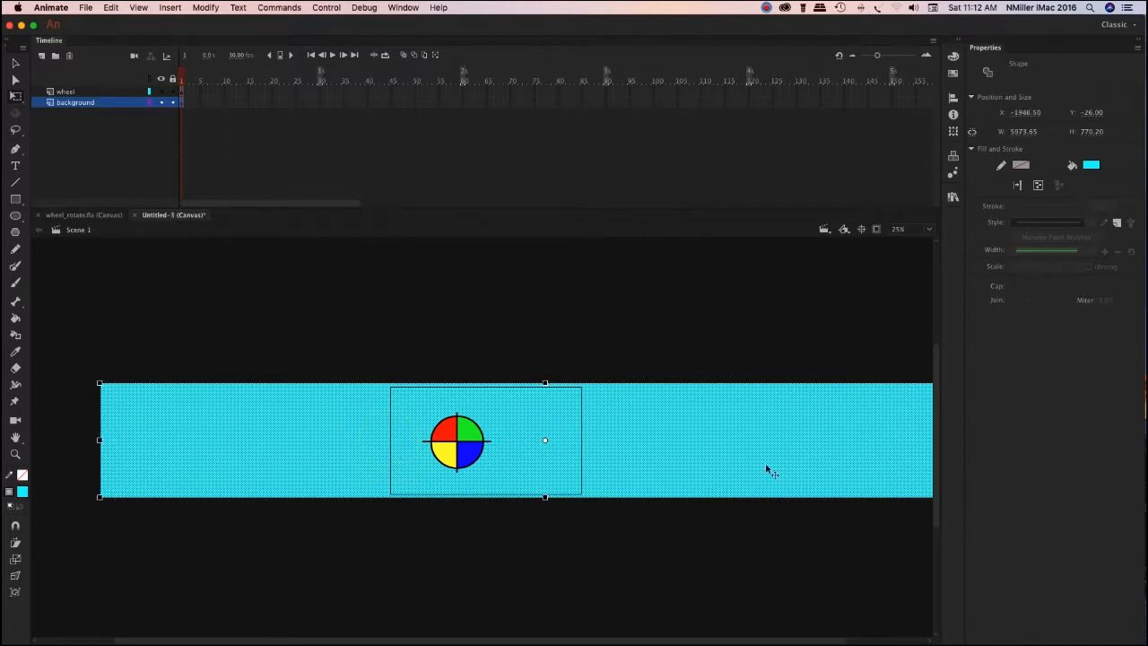
mouse_move(758, 443)
mouse_down()
mouse_move(696, 454)
mouse_move(745, 457)
mouse_move(748, 446)
mouse_up()
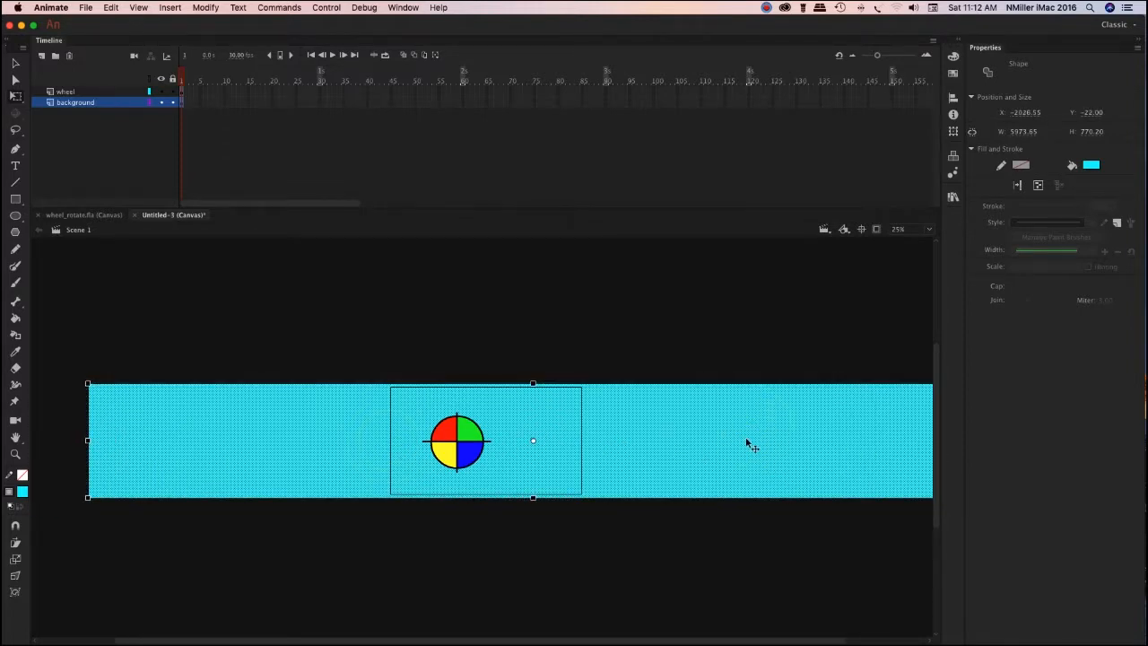
Convert the cyan rectangle to a graphic symbol named "background".
right_click(710, 468)
click(761, 621)
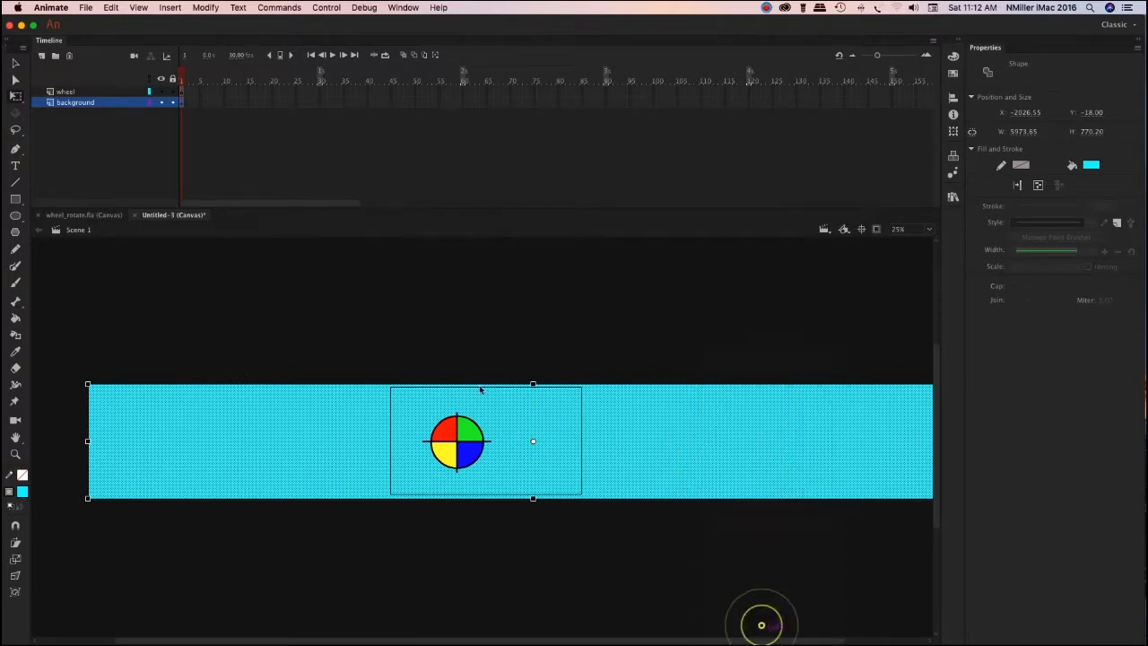
text(backgroun)
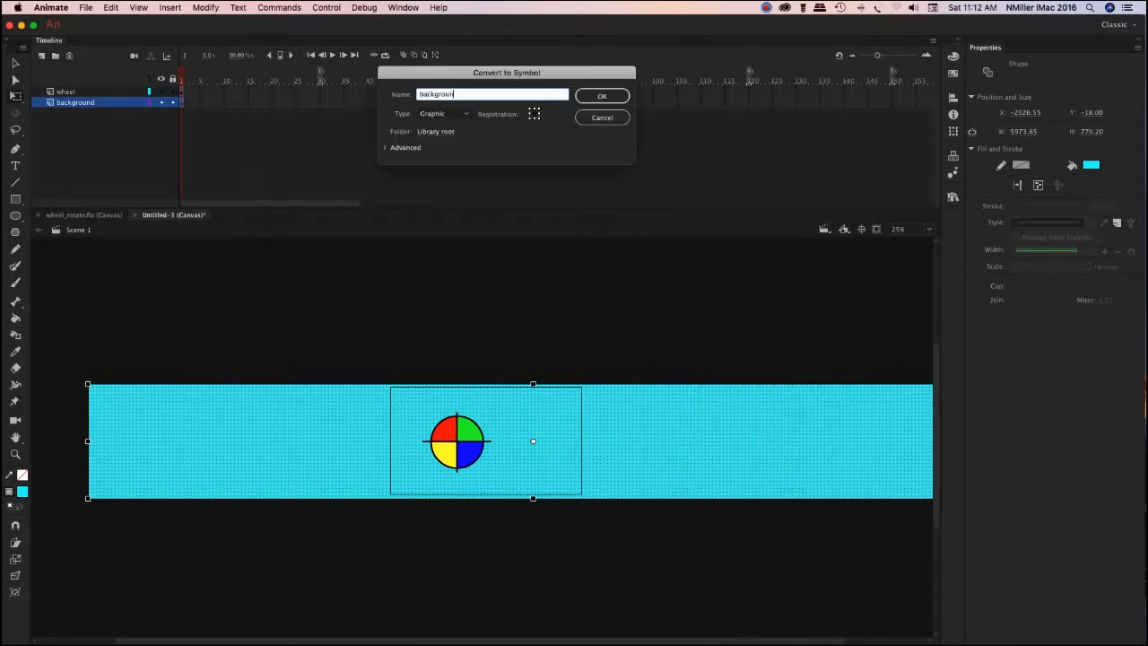
text(d)
key(Return)
click(514, 297)
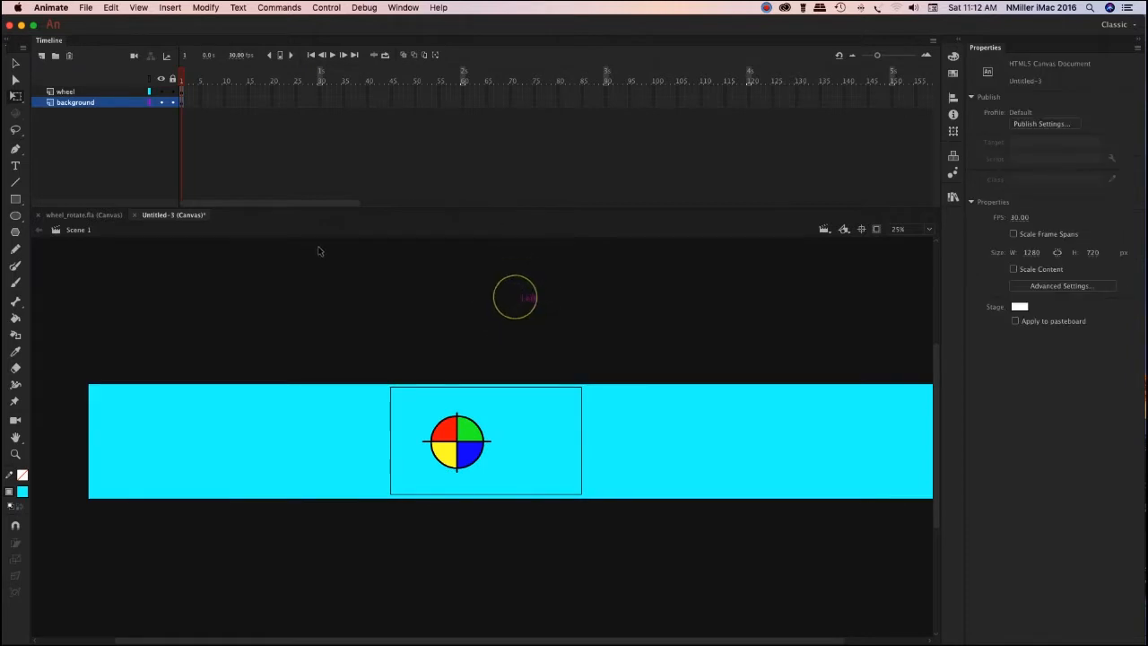
Add a new layer named "stand" directly above the wheel layer.
click(85, 92)
drag(80, 103, 78, 92)
click(79, 92)
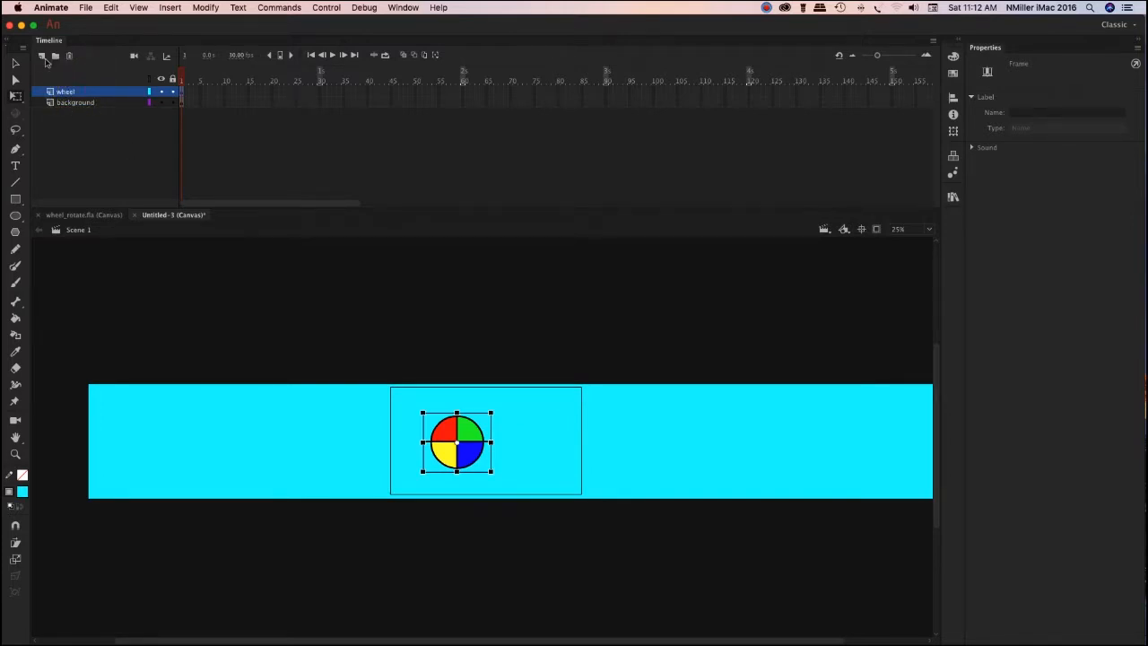
click(41, 56)
double_click(70, 91)
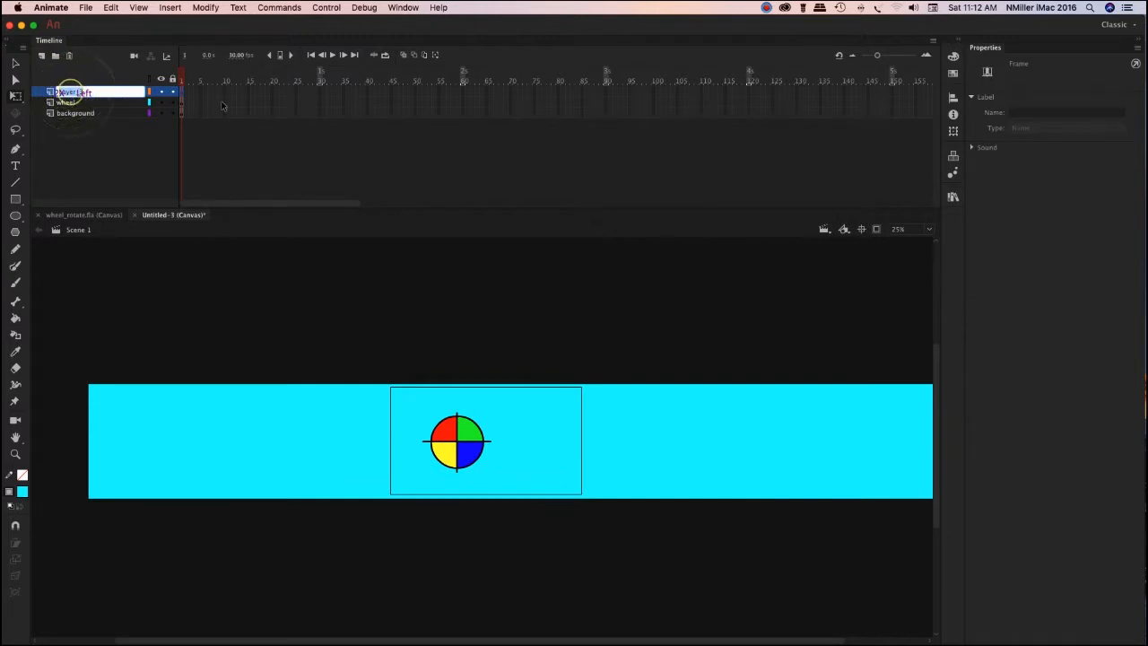
text(stand)
key(Return)
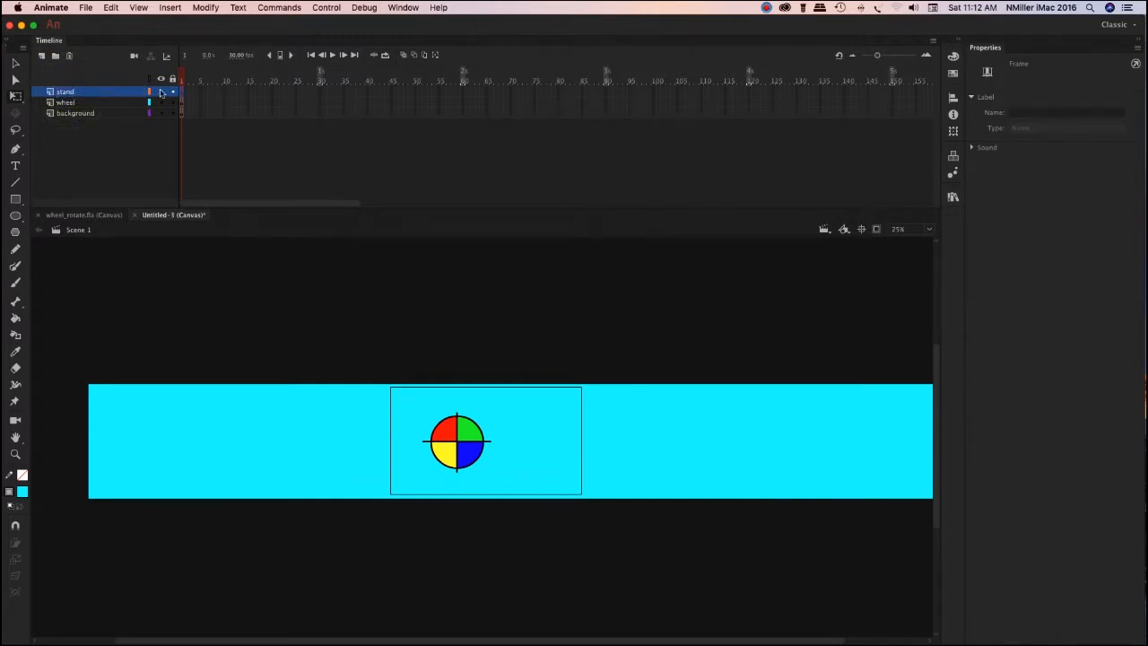
Draw a black rectangle without a stroke, about 108 by 440 px, directly beneath the wheel and running past the stage's lower edge.
click(19, 489)
click(68, 529)
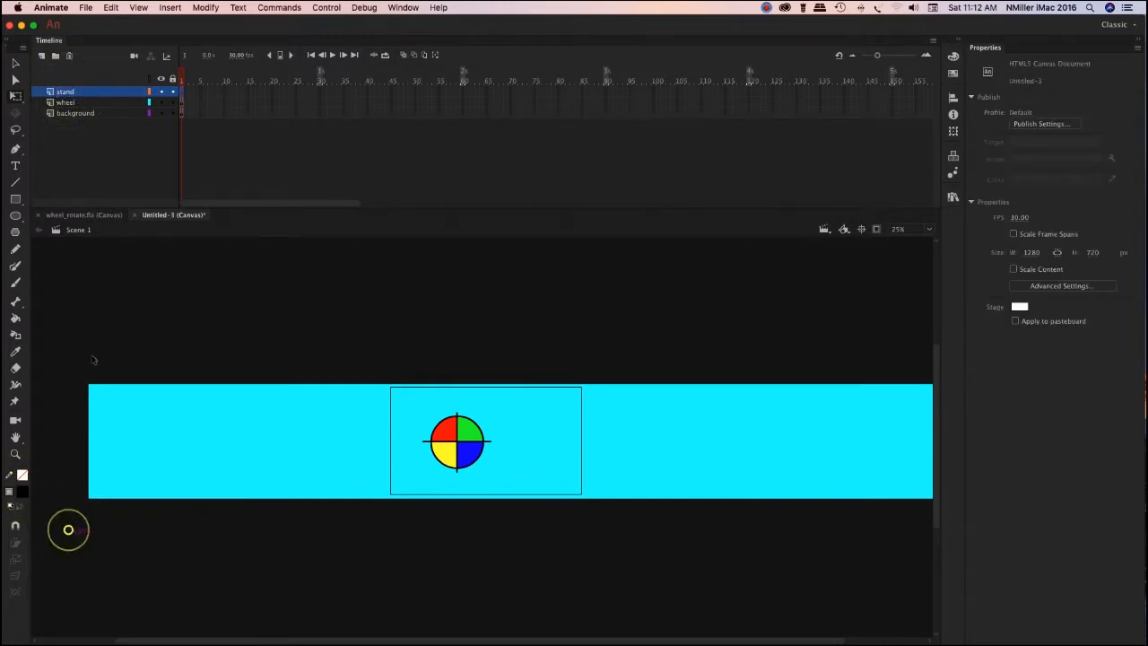
click(15, 200)
drag(450, 472, 467, 500)
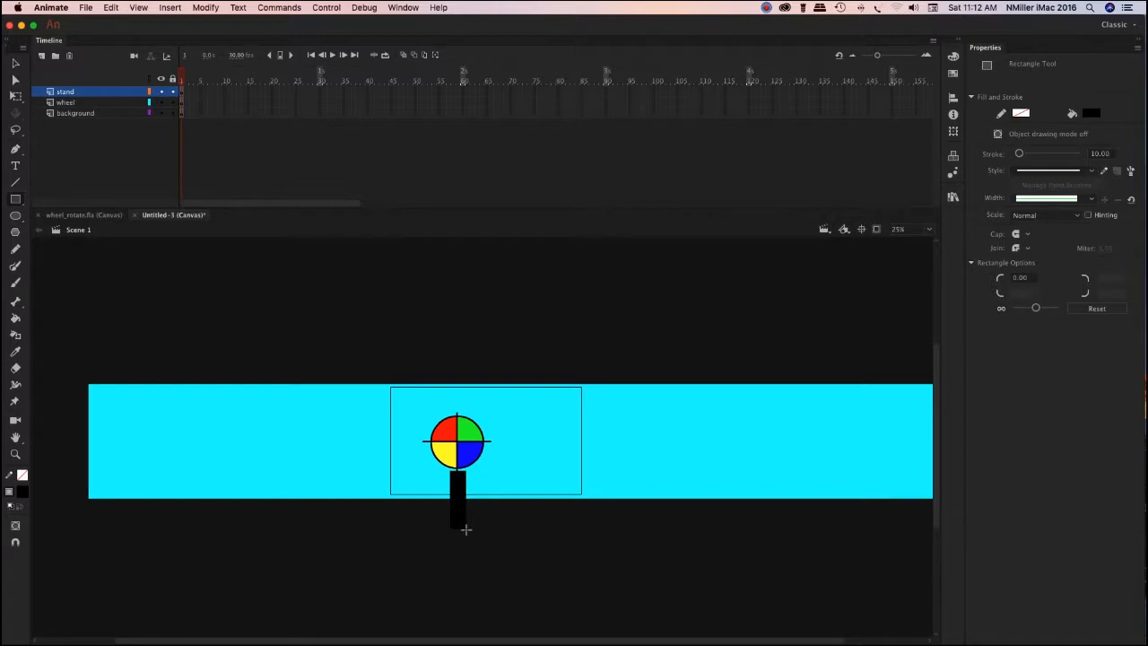
Convert the black rectangle on the stand layer to a graphic symbol named "stand".
click(15, 64)
click(92, 95)
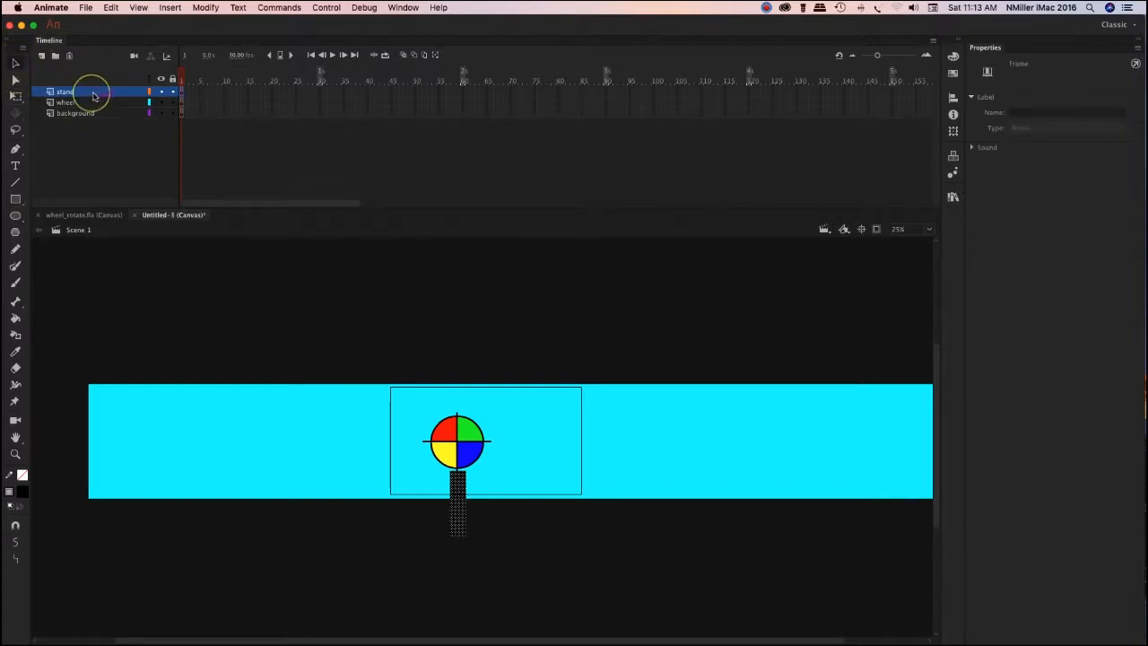
right_click(94, 95)
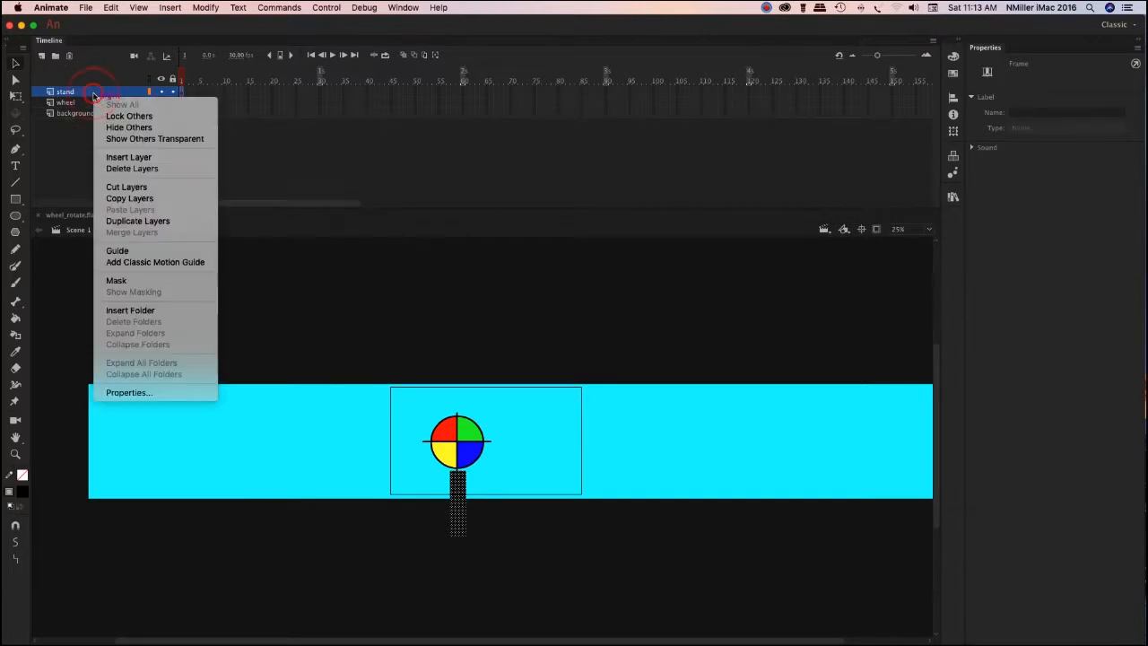
click(76, 91)
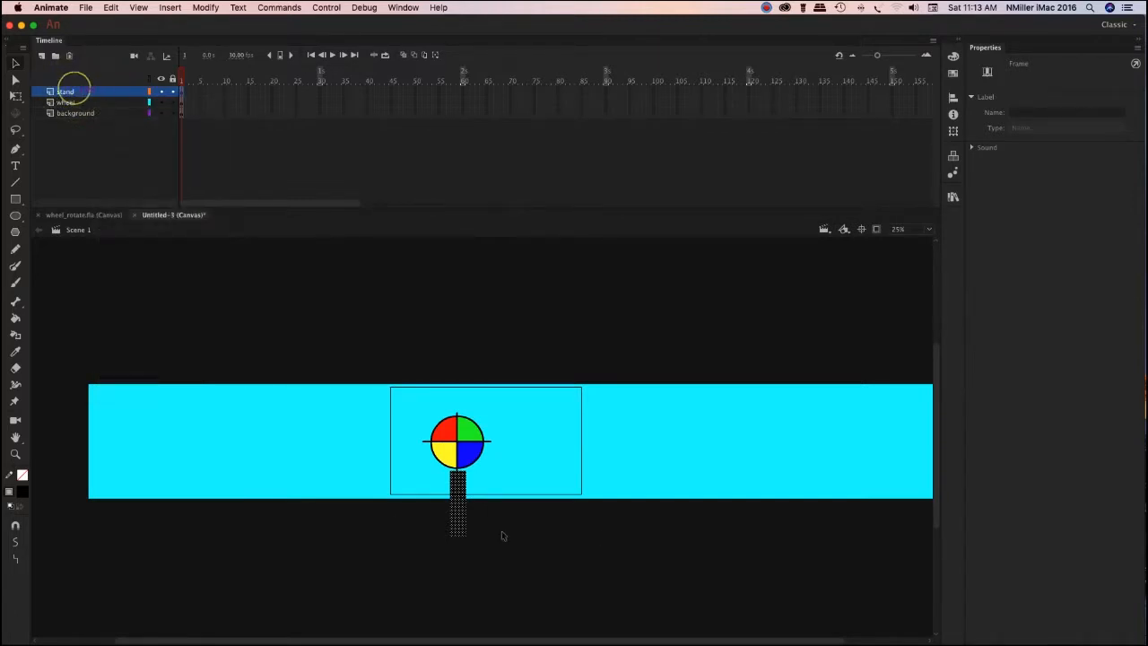
click(455, 492)
right_click(455, 493)
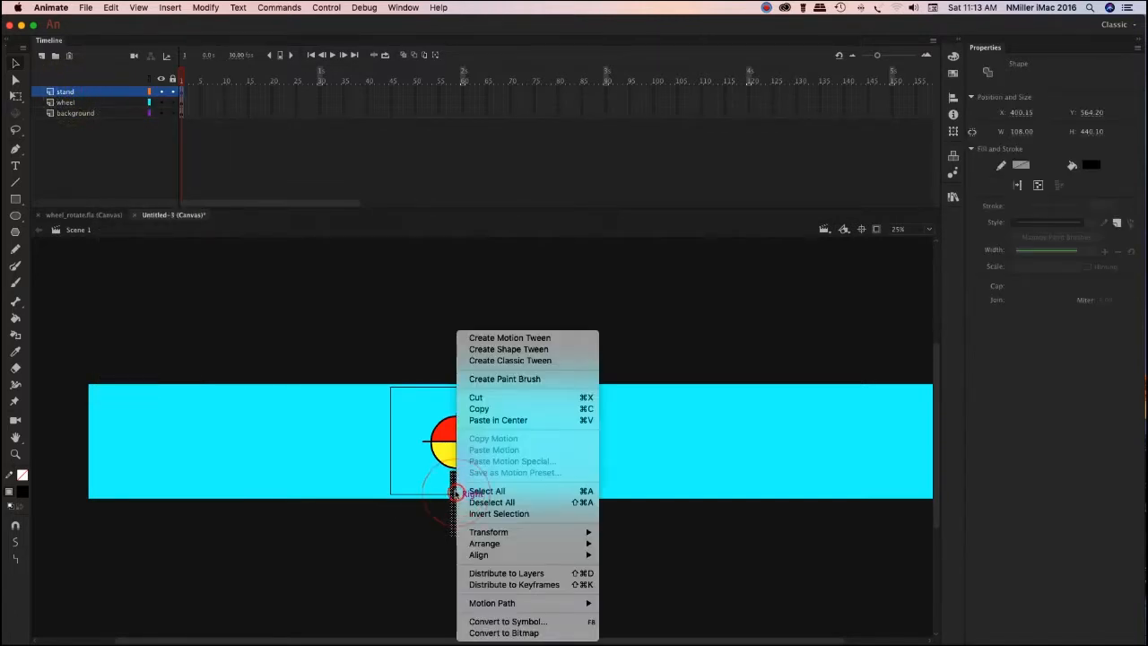
click(534, 623)
text(stand)
key(Return)
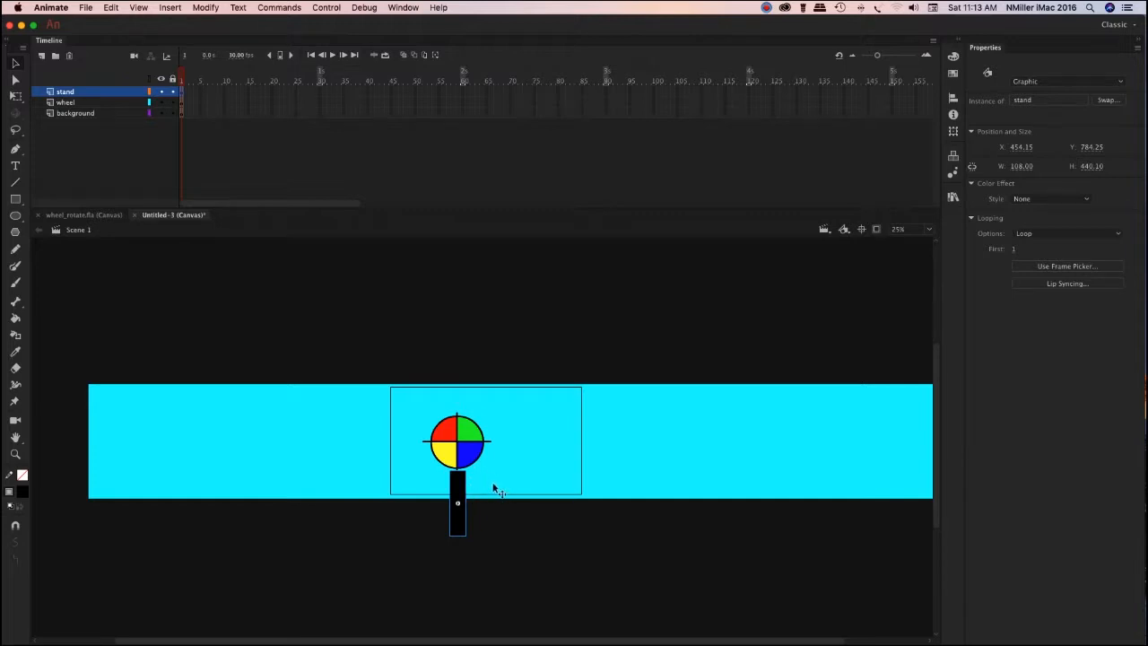
Add a new layer named "platform" above the stand layer.
click(42, 56)
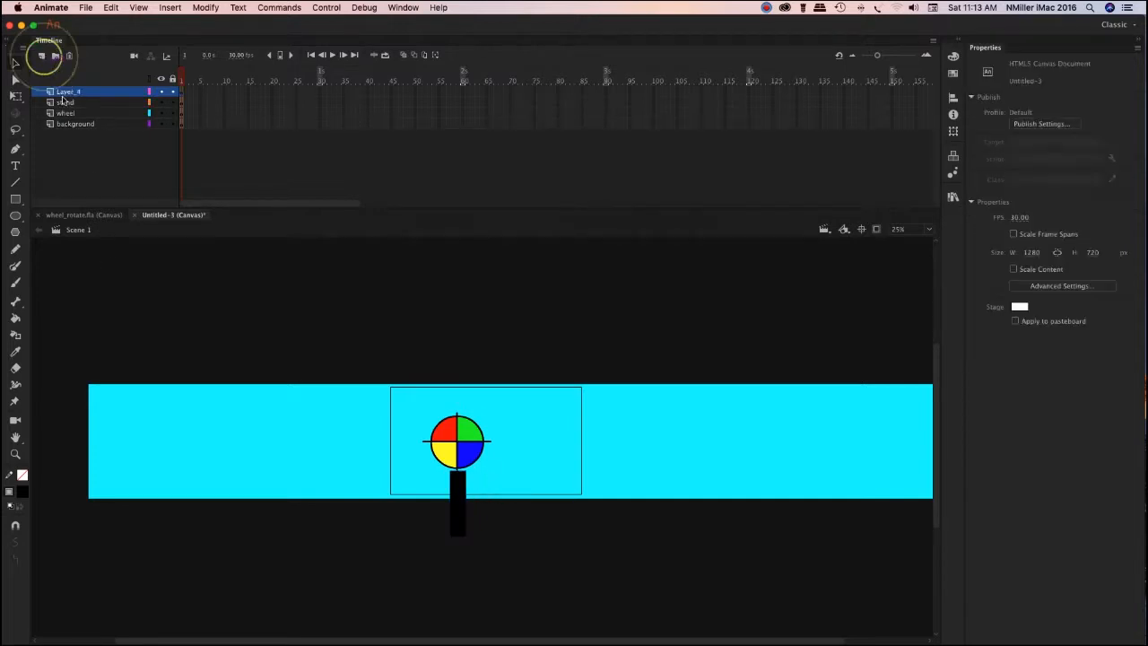
double_click(63, 91)
text(Left)
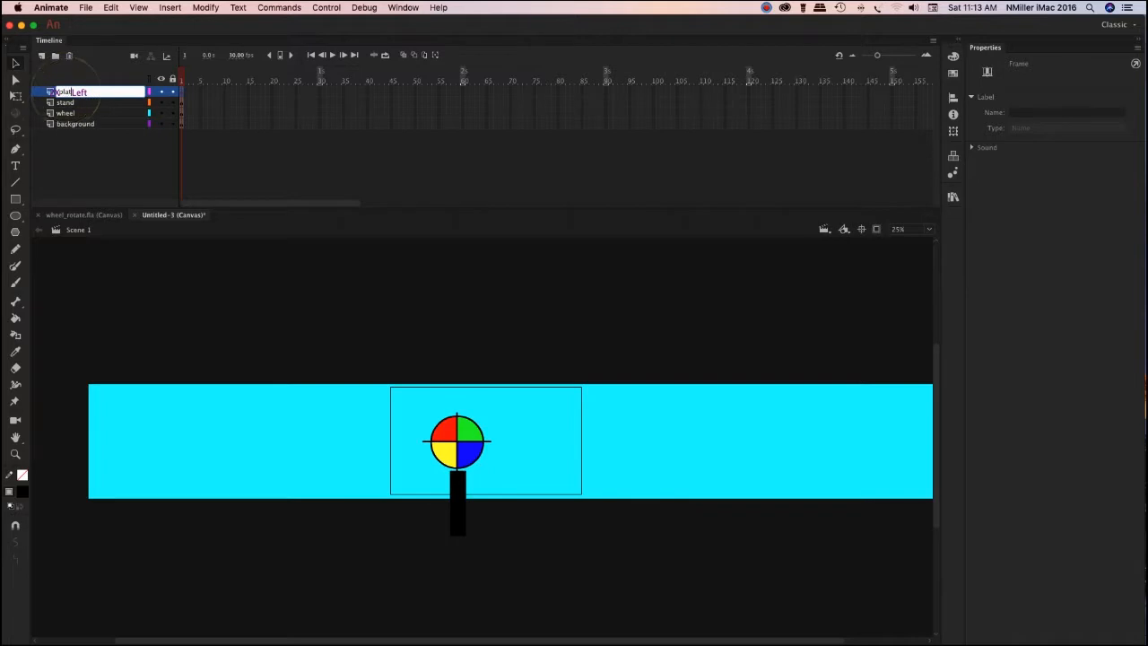
text(form)
key(Return)
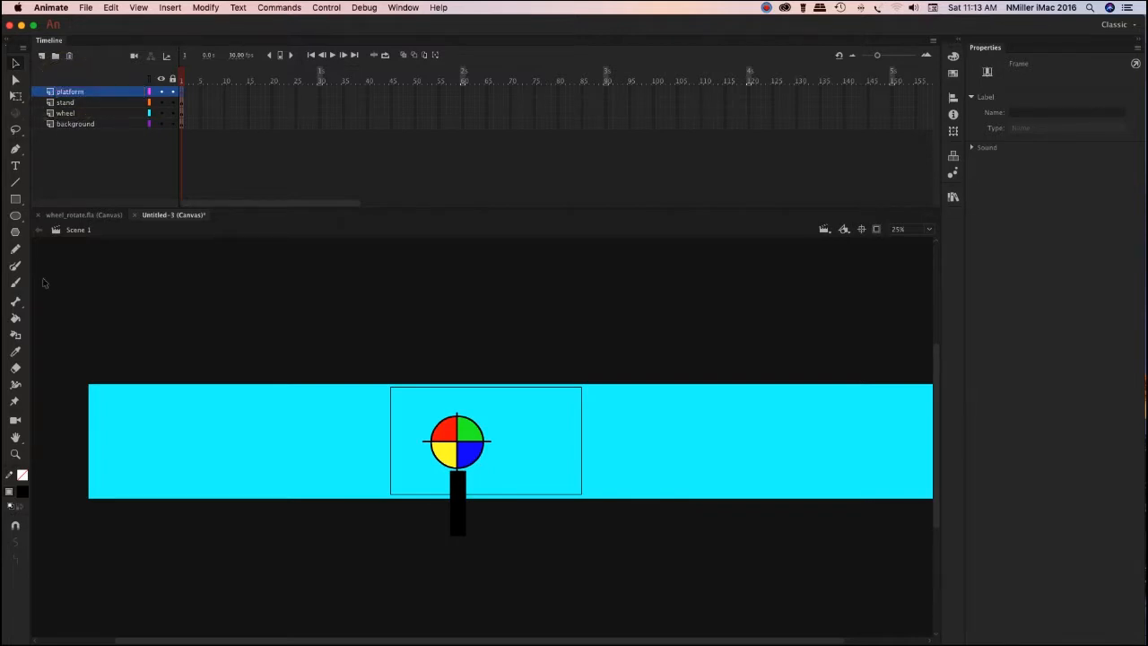
Draw a thin black post to the right of the wheel with a blue cap about 124 px wide on top, about 792 px tall overall.
click(15, 199)
drag(520, 450, 522, 563)
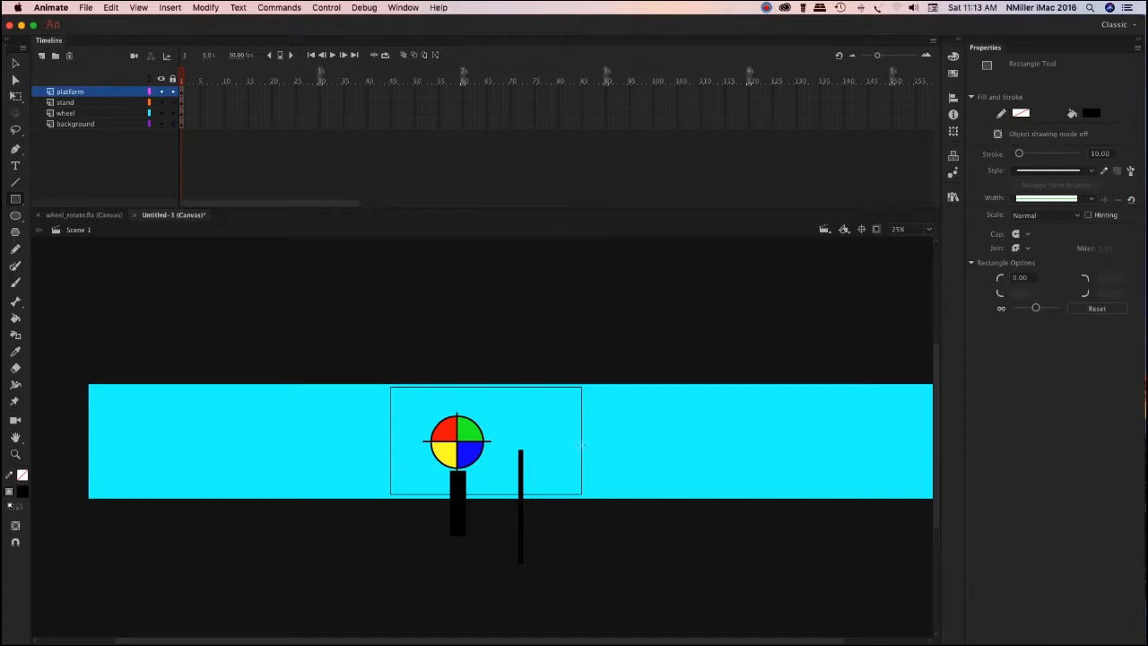
click(19, 494)
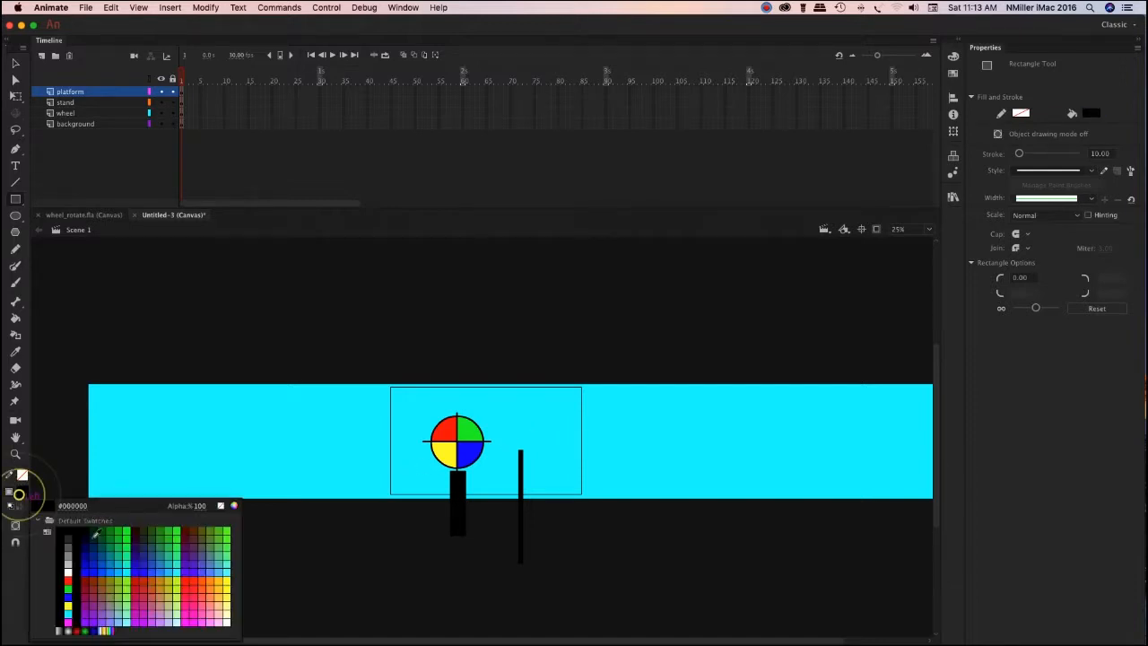
drag(509, 445, 536, 451)
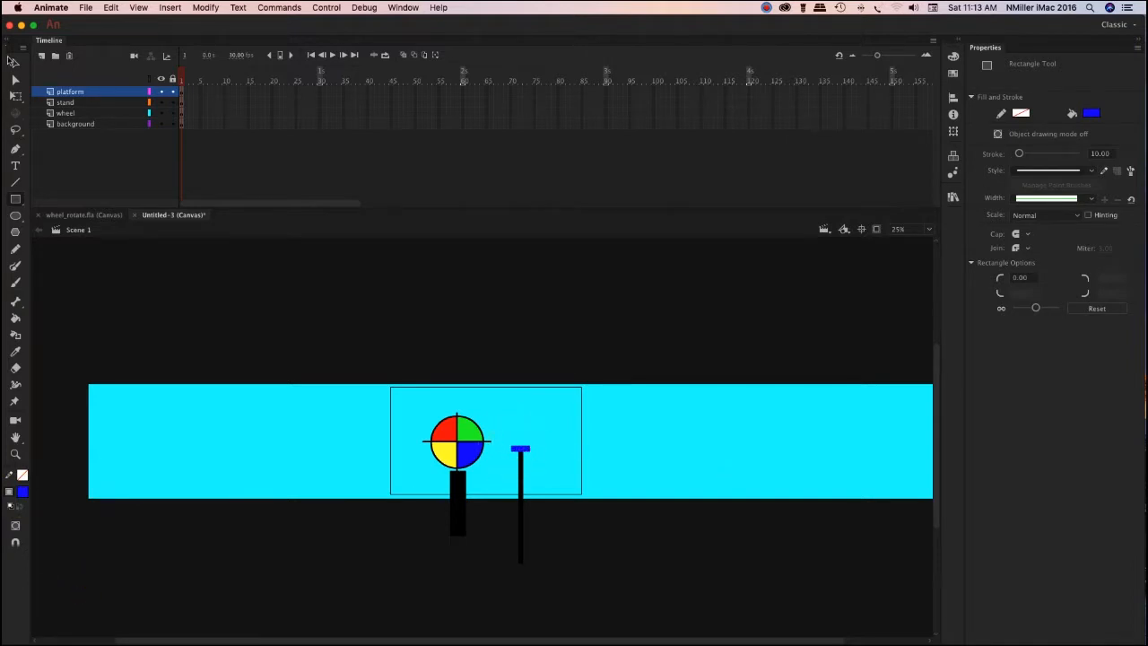
Convert the post and its blue cap on the platform layer to a graphic symbol named "platform".
click(15, 61)
click(72, 92)
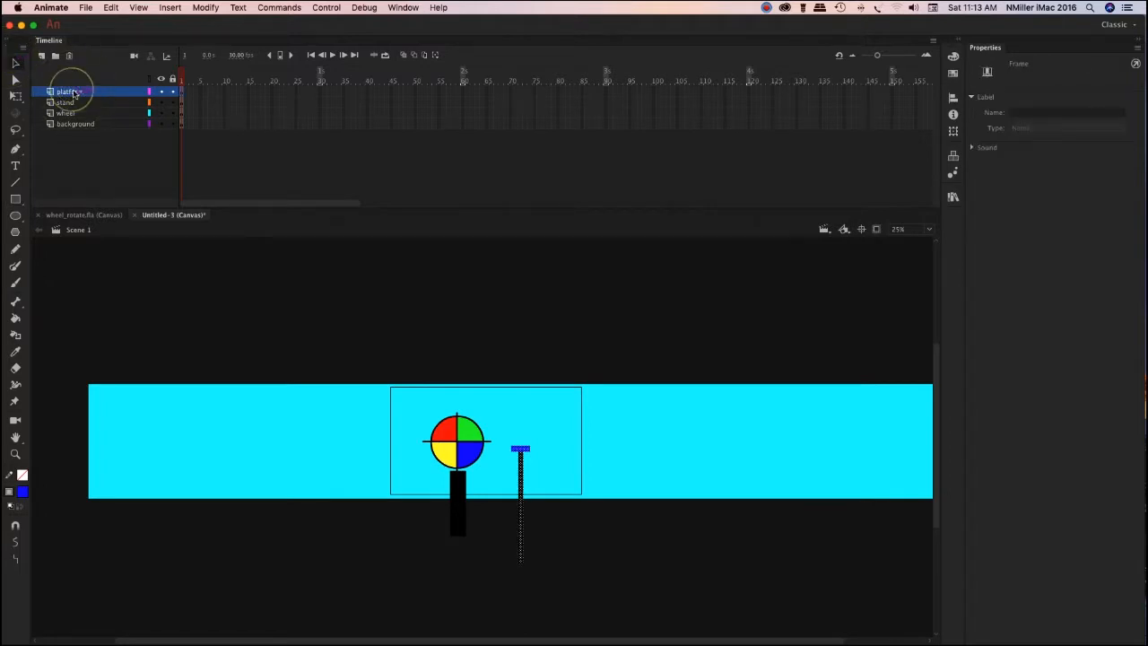
right_click(526, 522)
click(584, 619)
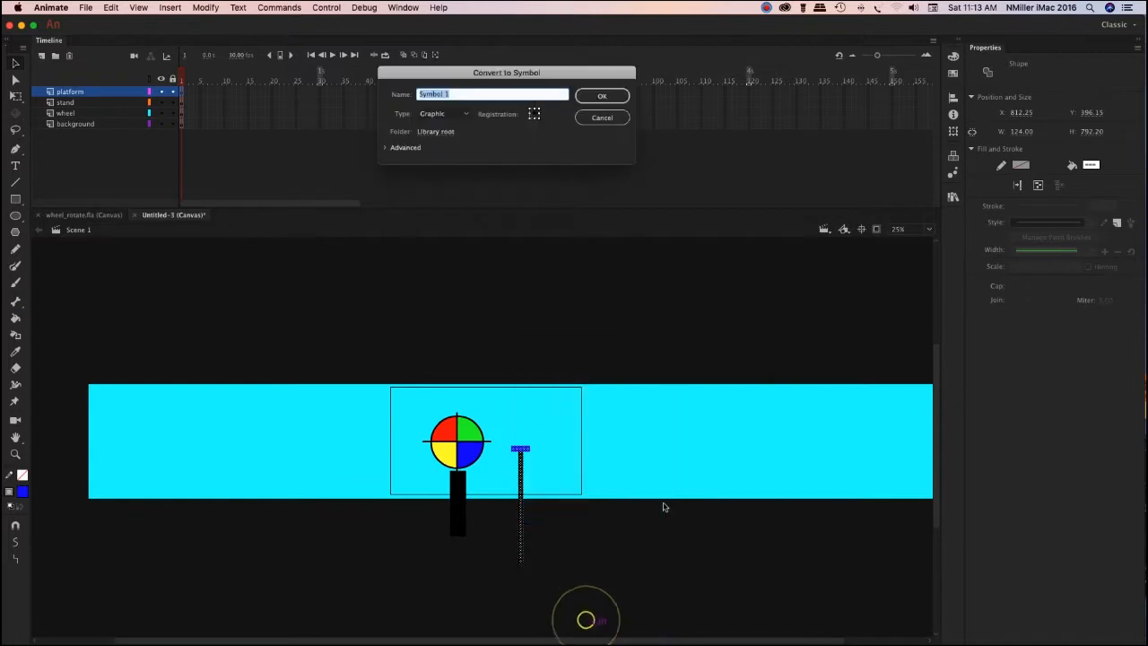
text(platfor)
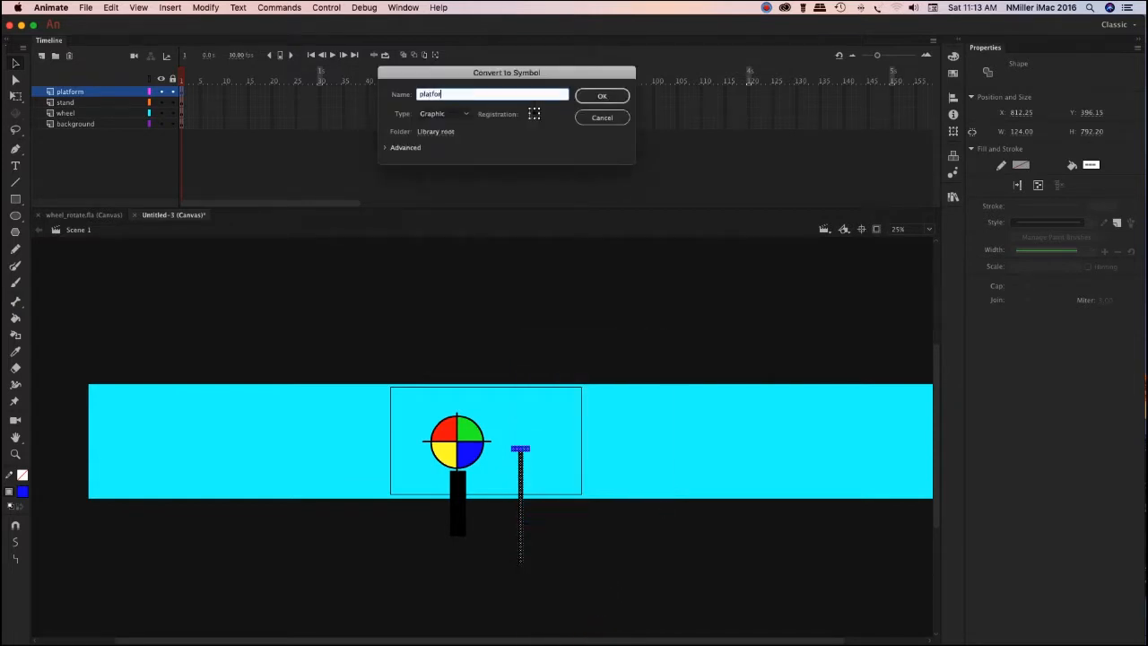
text(m)
key(Return)
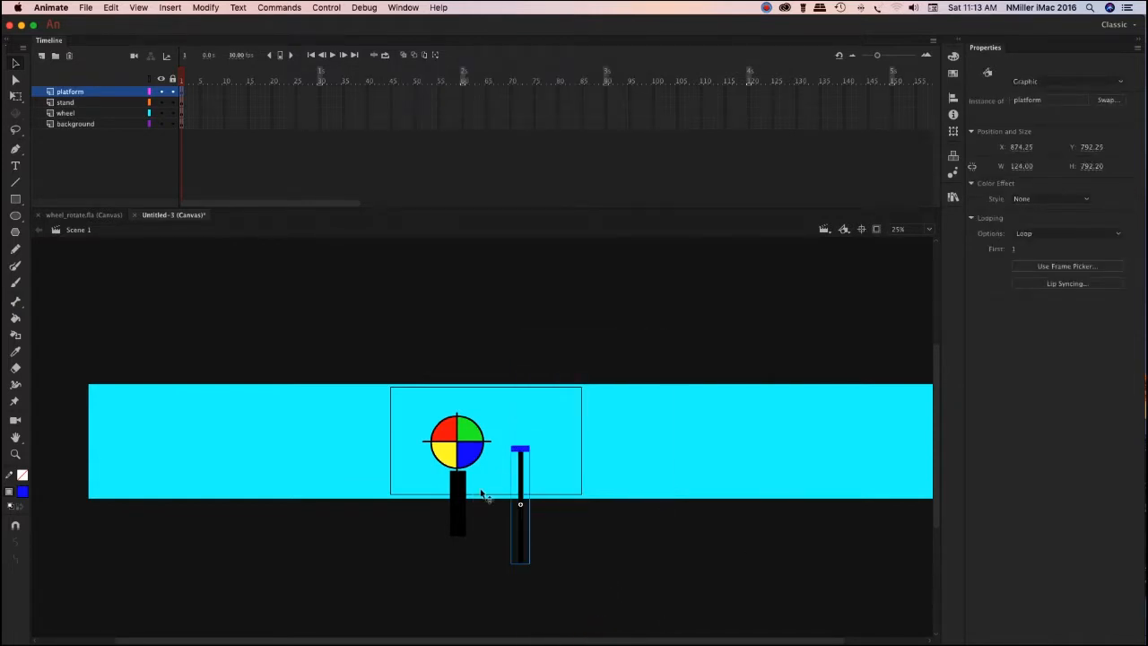
Save the document to the Desktop as obstacle1.fla.
key(super+s)
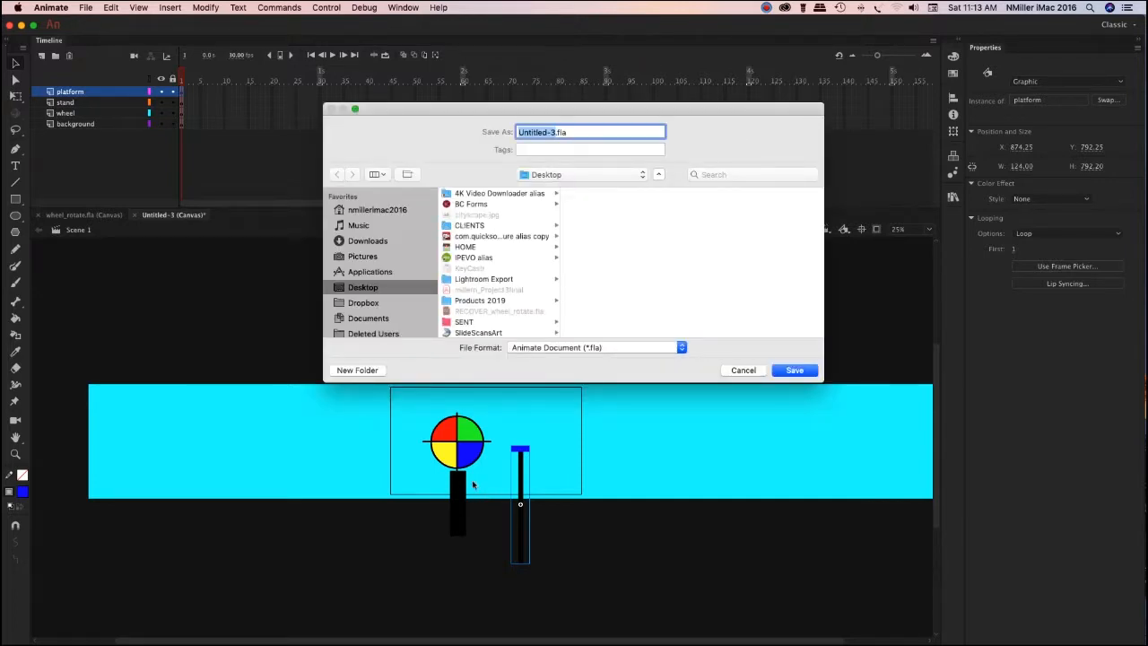
text(obstacle1)
click(809, 371)
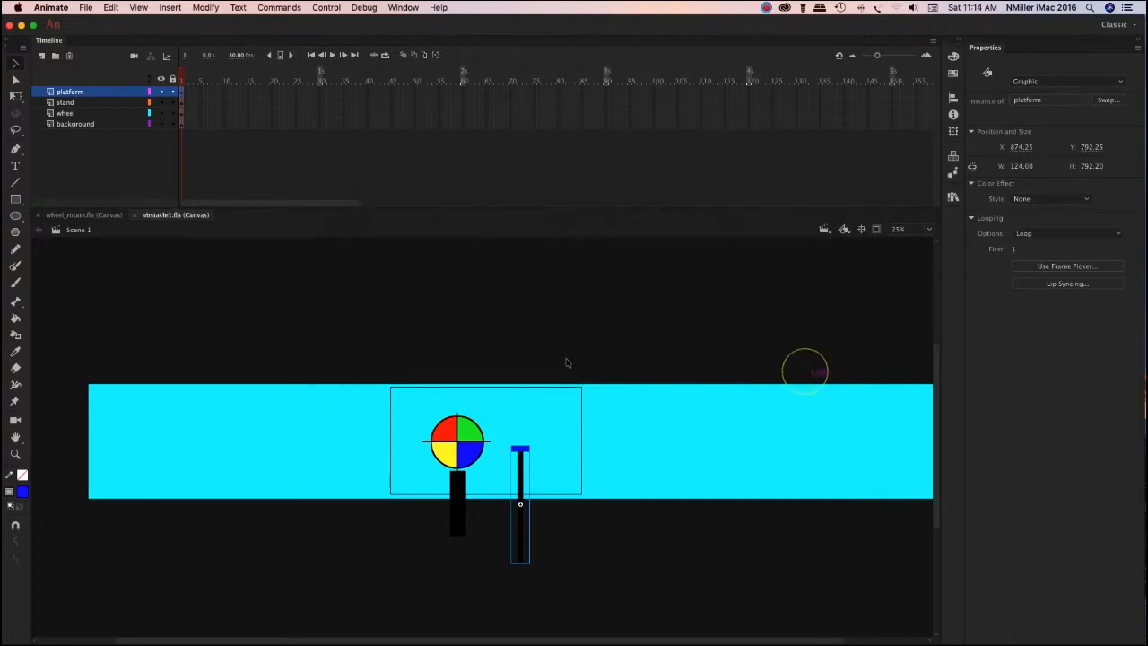
Open the wheel symbol for editing and rename its only layer "wheel".
key(super+=)
key(space)
drag(521, 351, 545, 477)
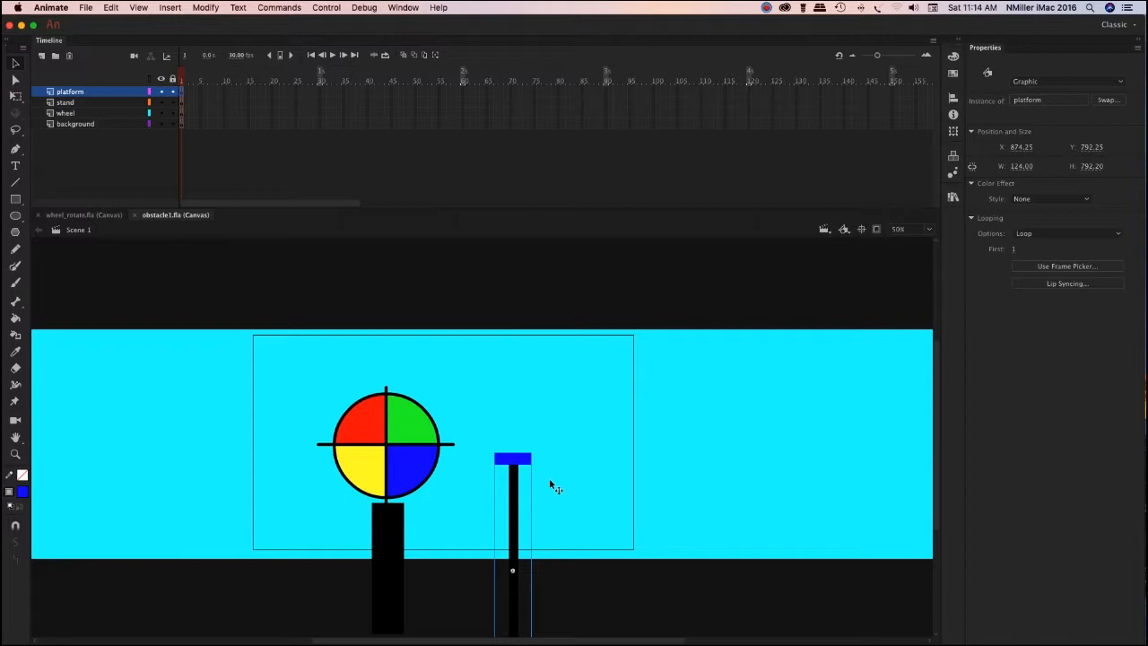
click(365, 416)
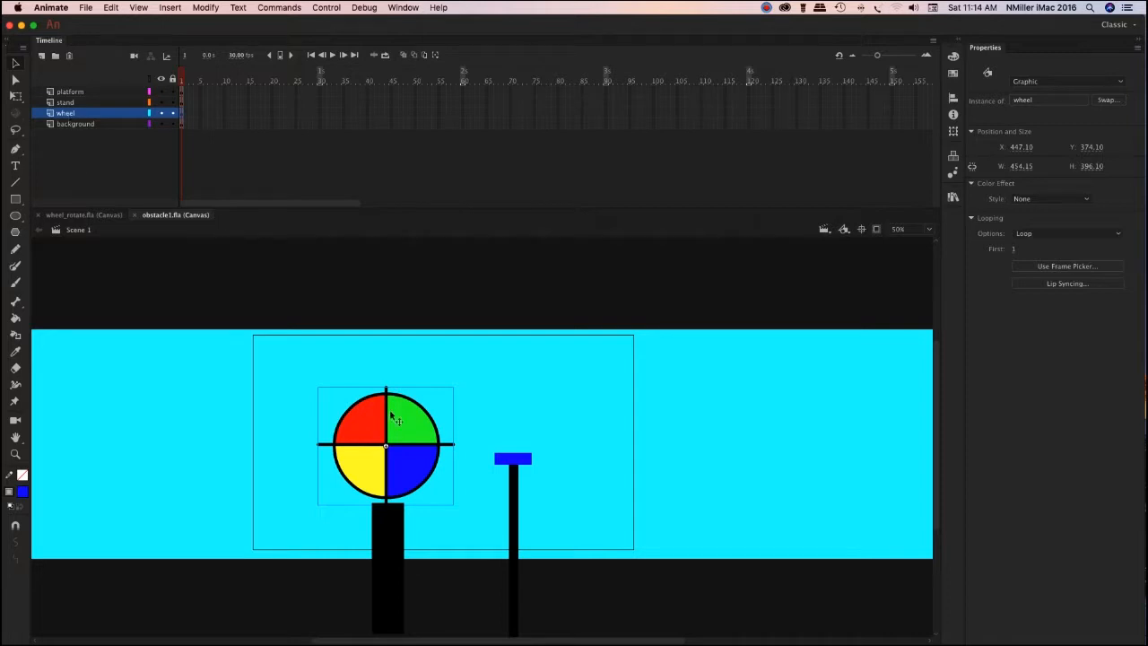
double_click(365, 434)
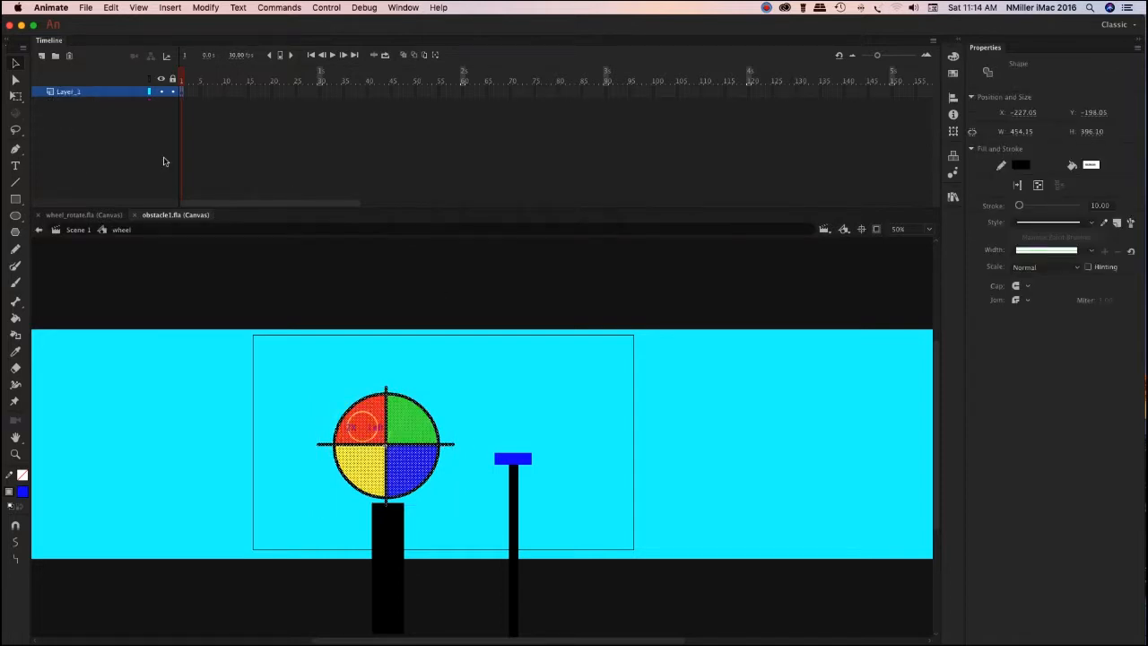
double_click(73, 91)
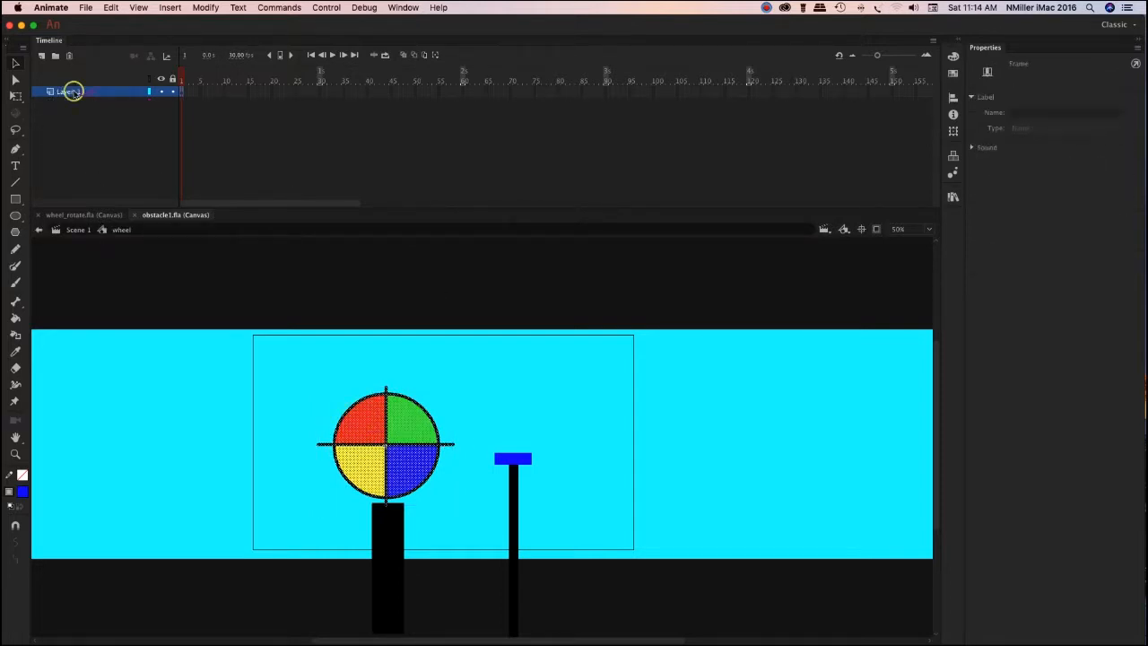
text(wheel)
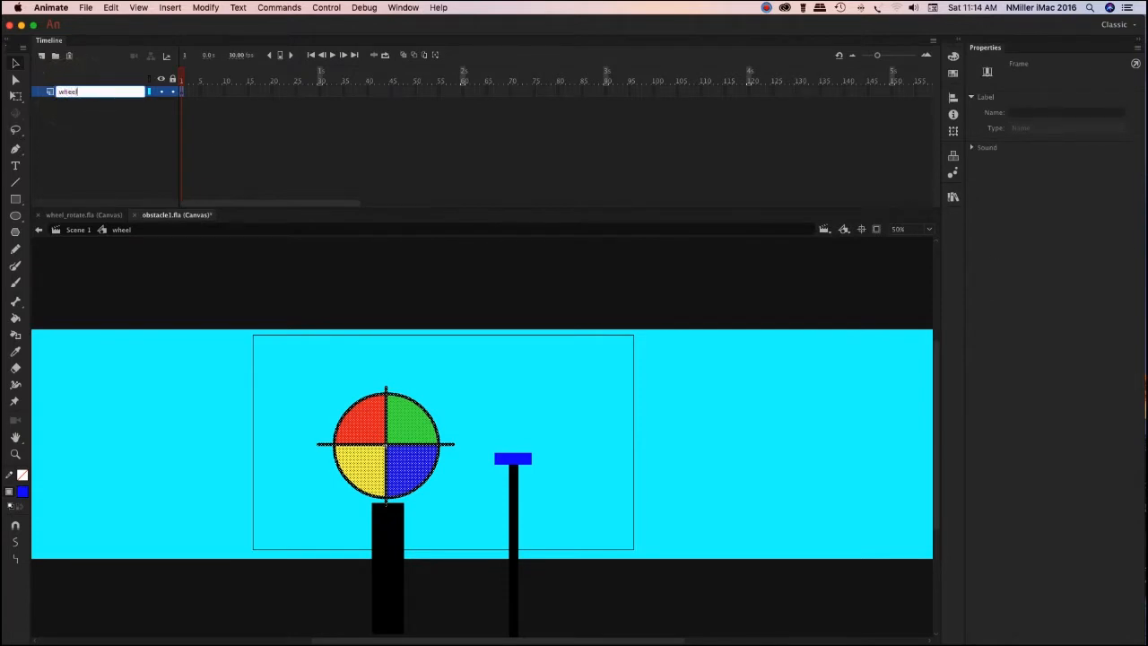
key(Return)
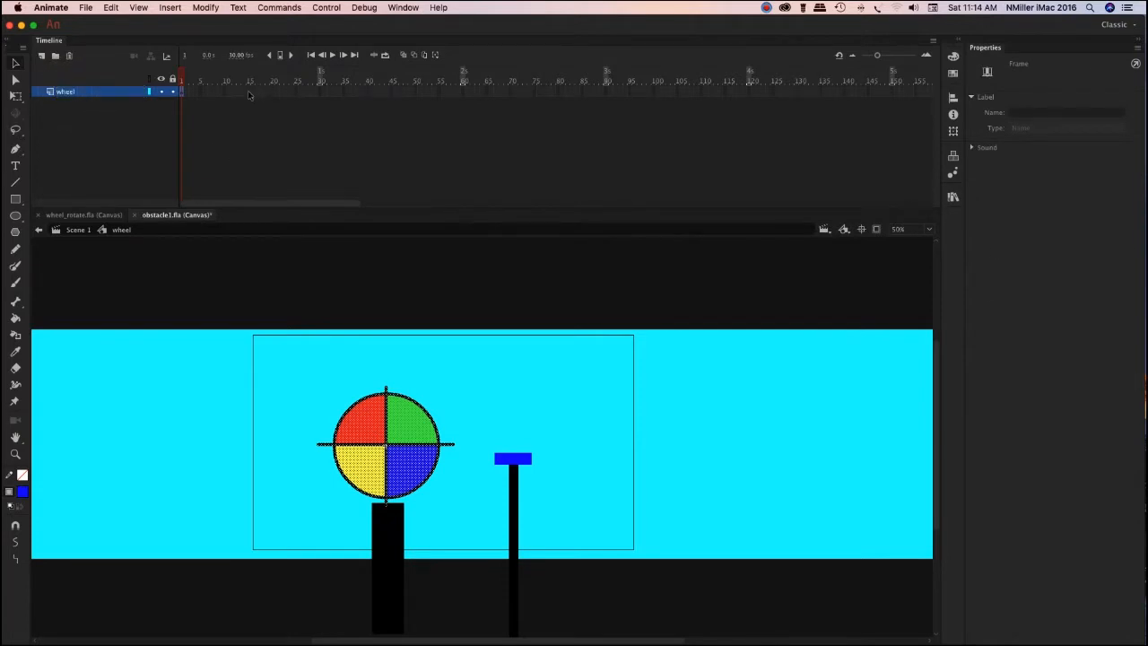
Insert a keyframe at frame 5 of the wheel layer and rotate the wheel 90° clockwise there.
click(201, 93)
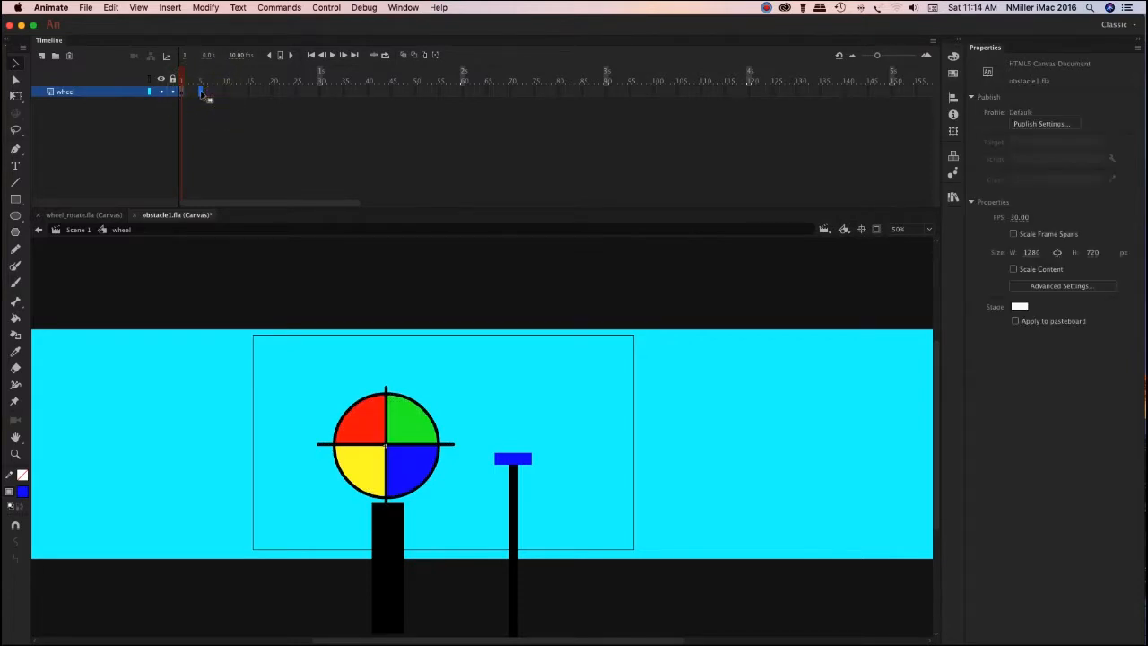
right_click(201, 92)
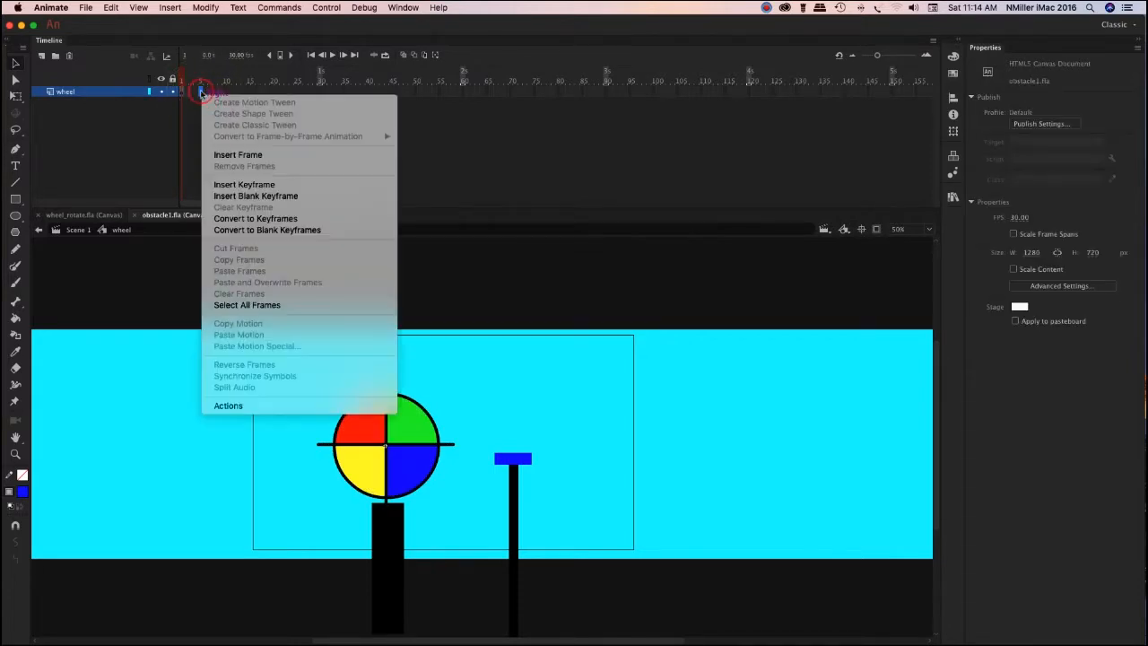
click(312, 186)
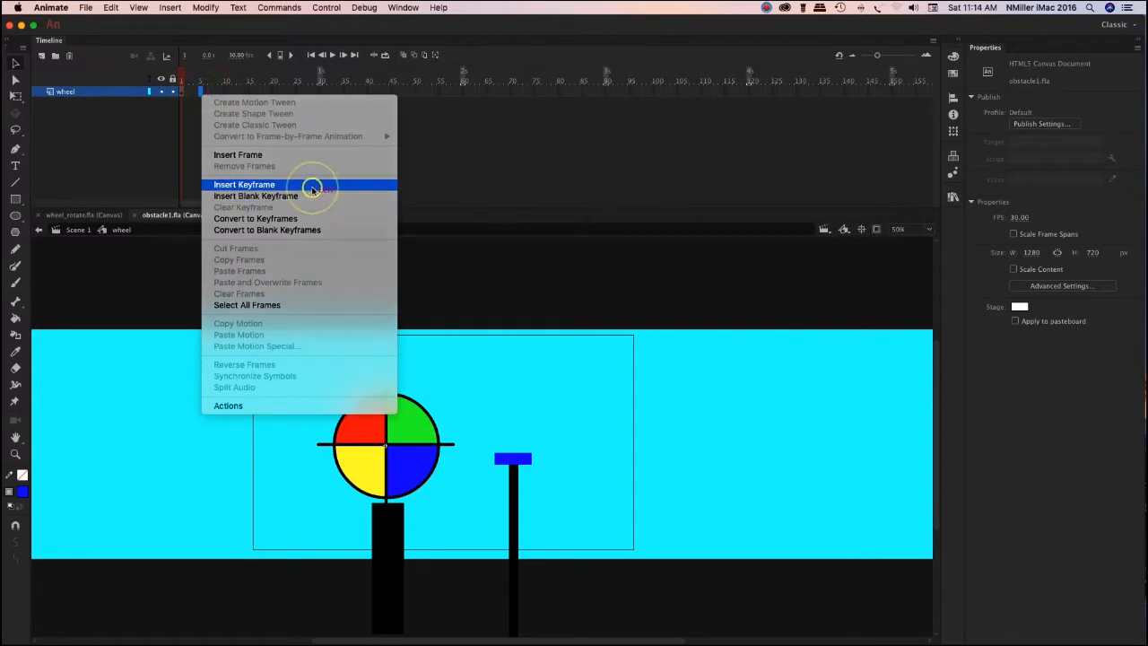
click(204, 9)
mouse_move(257, 159)
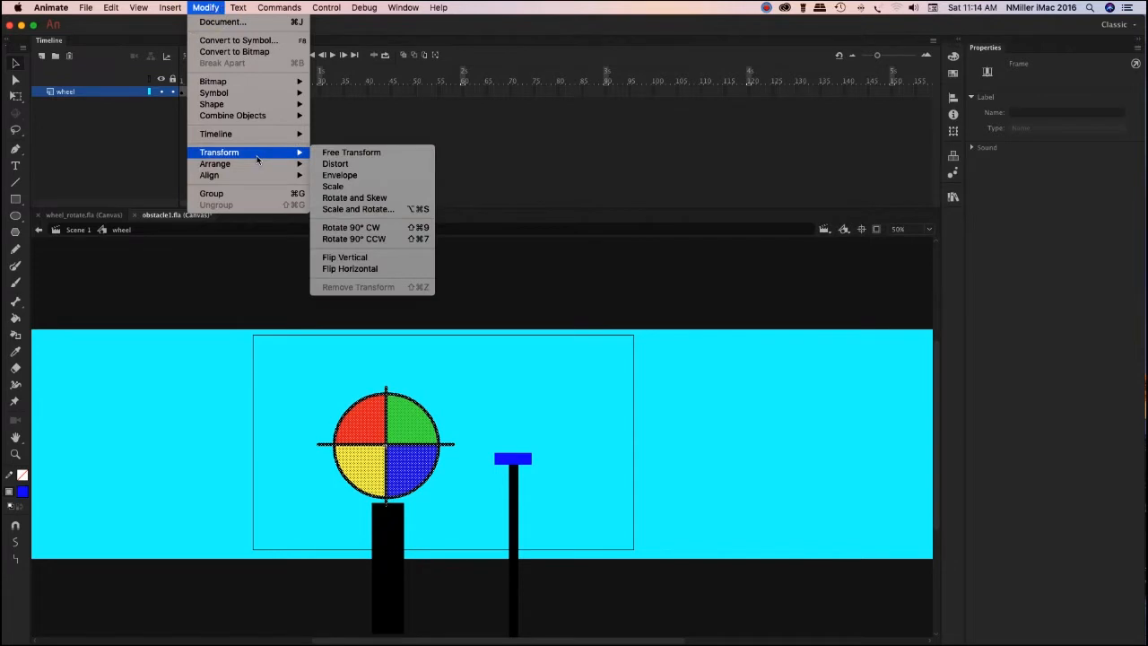
click(408, 228)
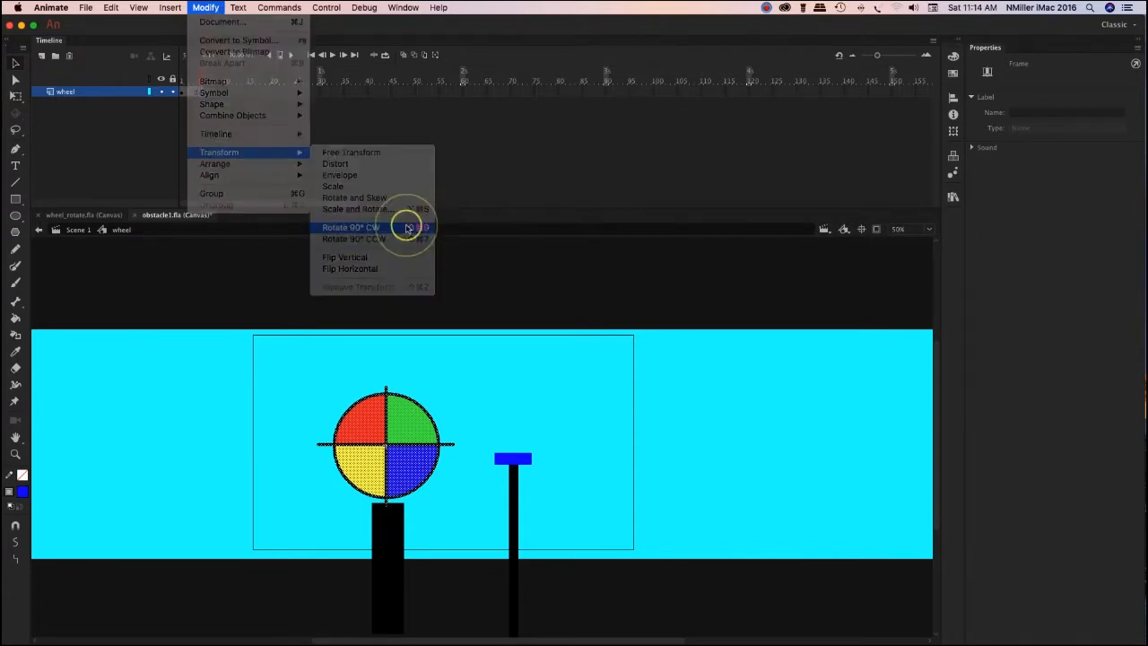
Add a keyframe at frame 10 of the wheel layer and turn the wheel another 90° clockwise.
click(225, 93)
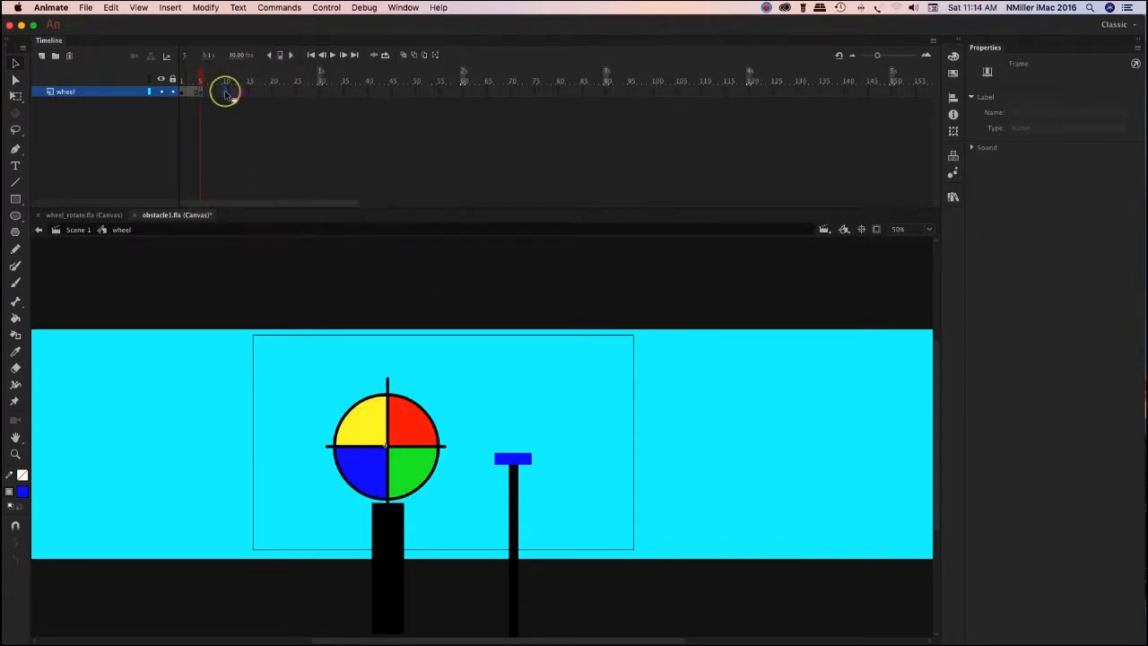
right_click(225, 93)
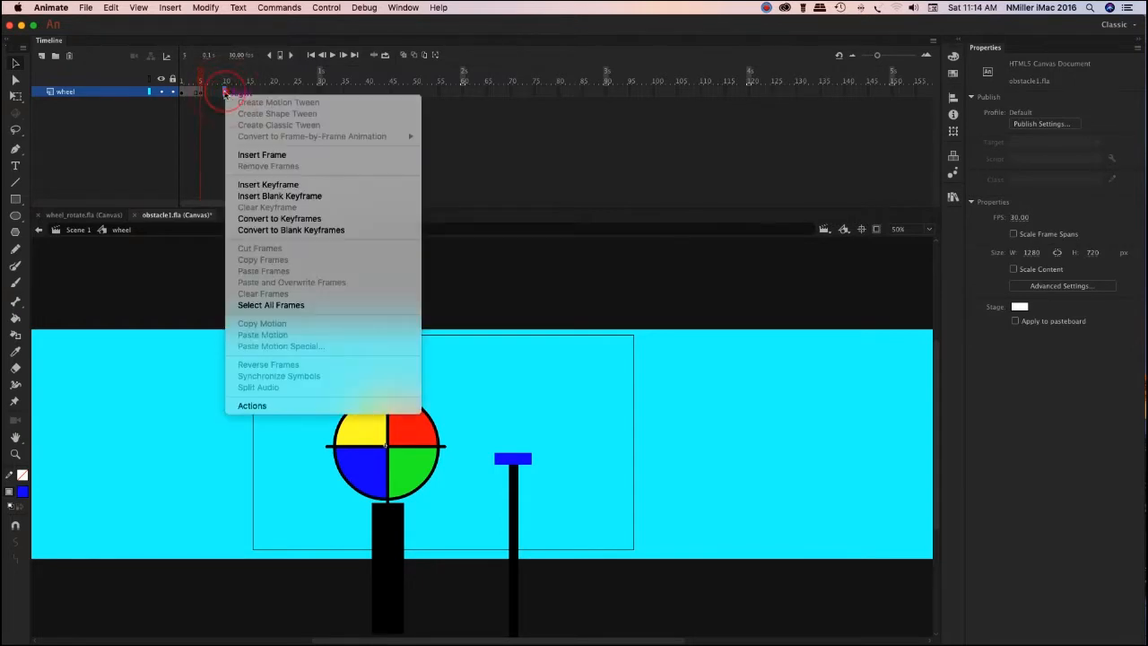
click(273, 184)
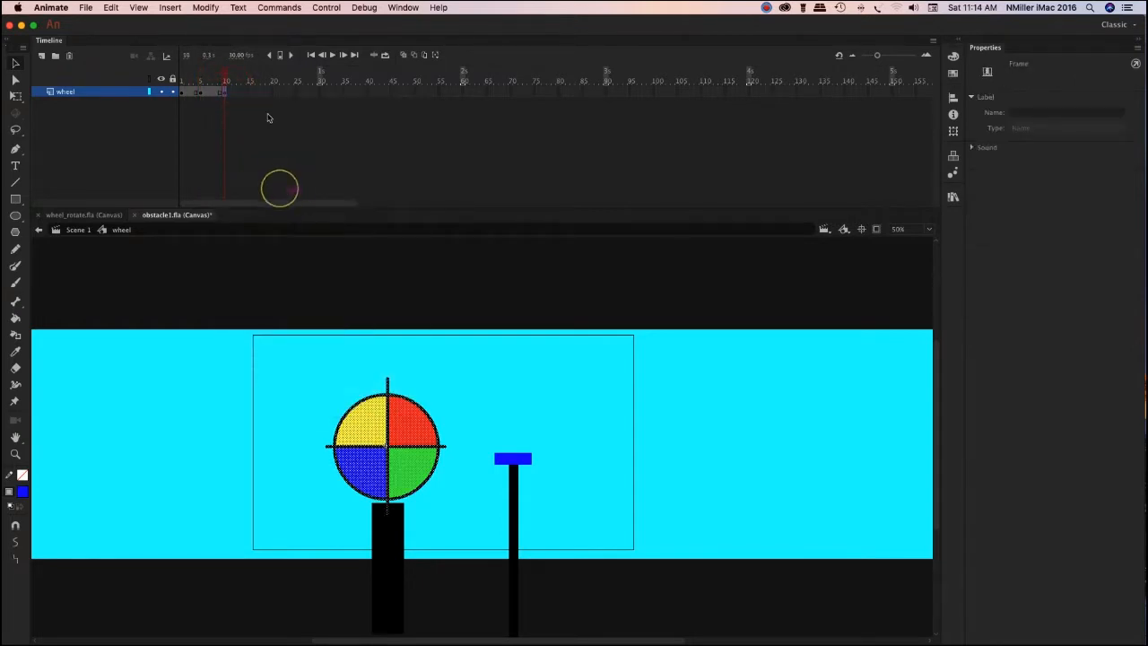
click(201, 8)
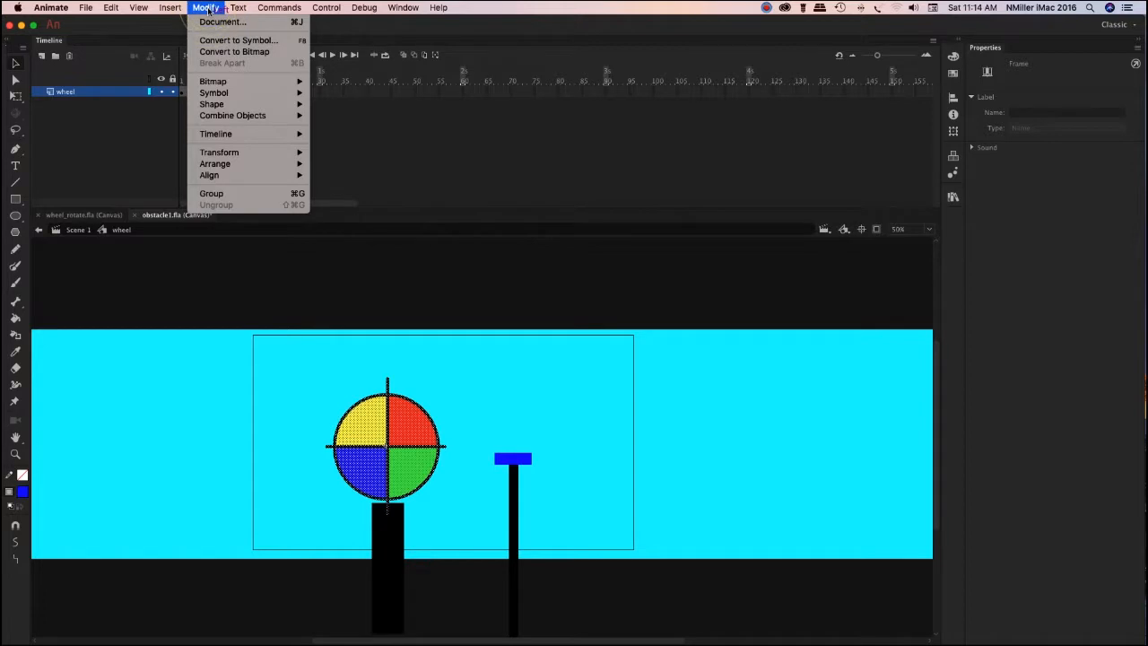
mouse_move(236, 152)
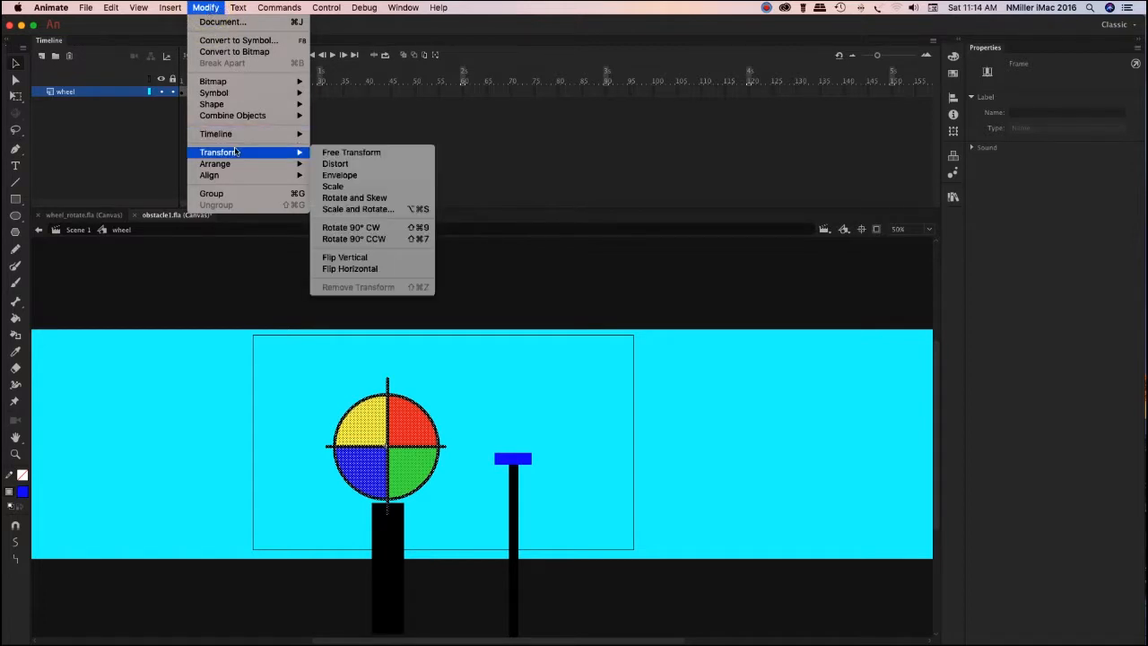
click(418, 228)
Add a keyframe at frame 15 of the wheel layer and rotate the wheel a further 90° clockwise.
click(250, 92)
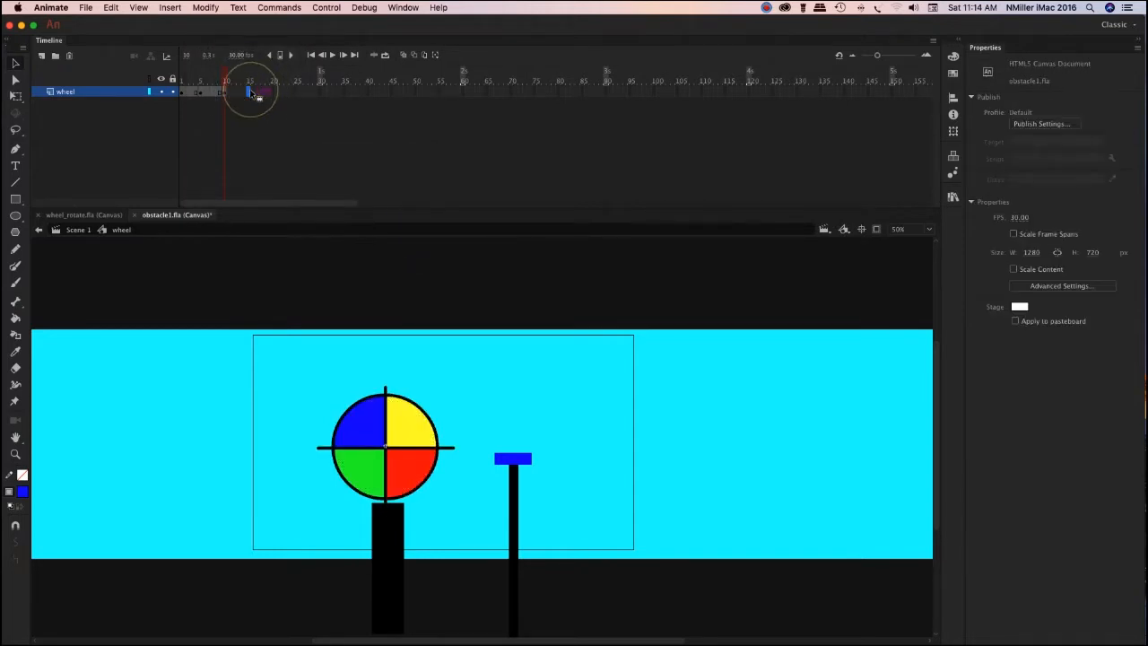
right_click(249, 91)
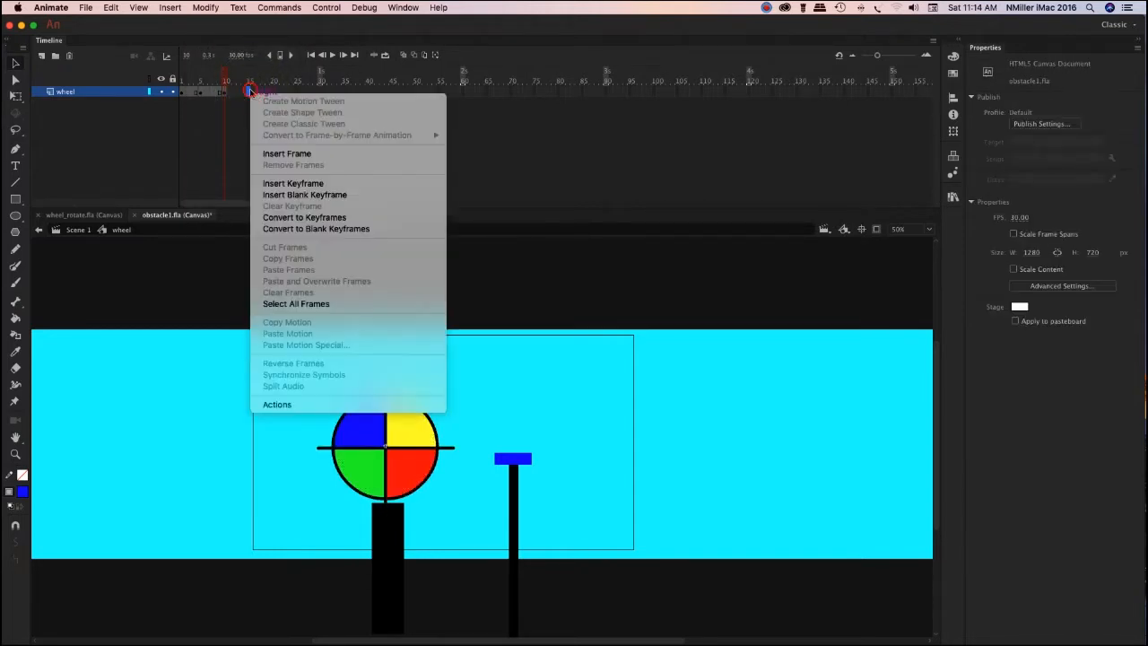
click(310, 184)
click(206, 7)
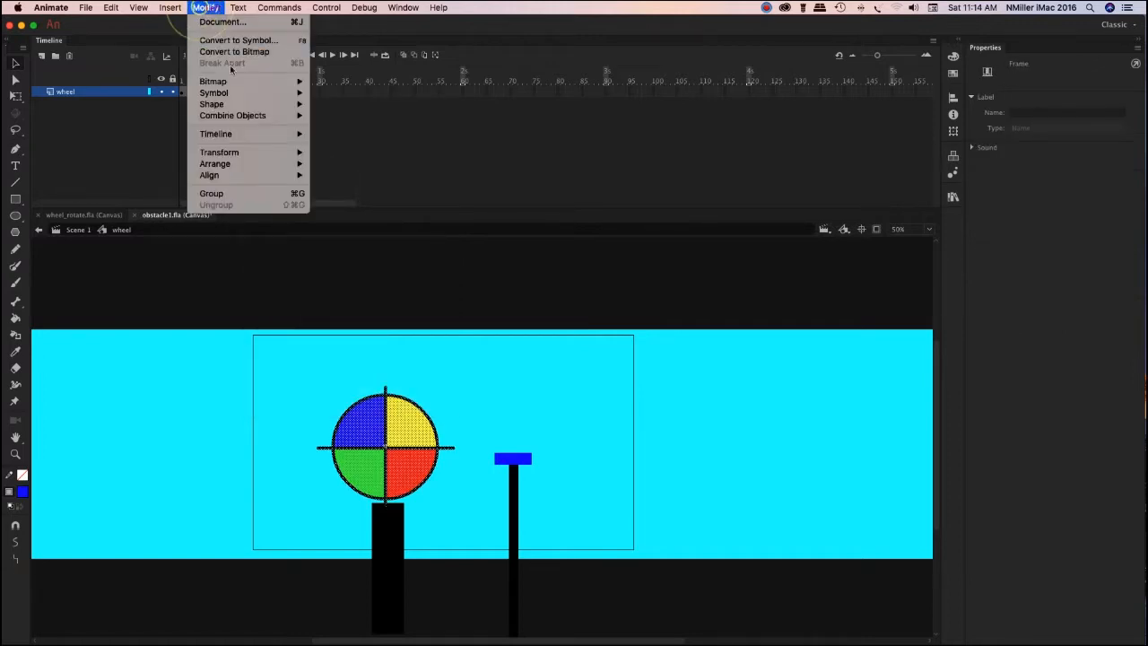
mouse_move(246, 155)
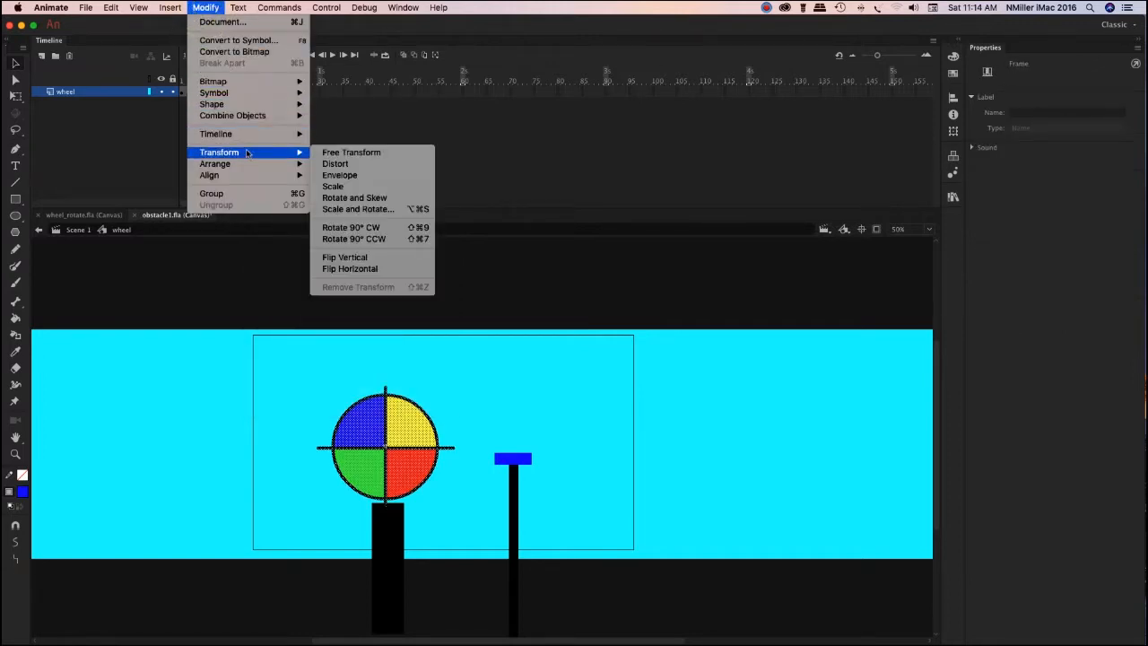
click(397, 228)
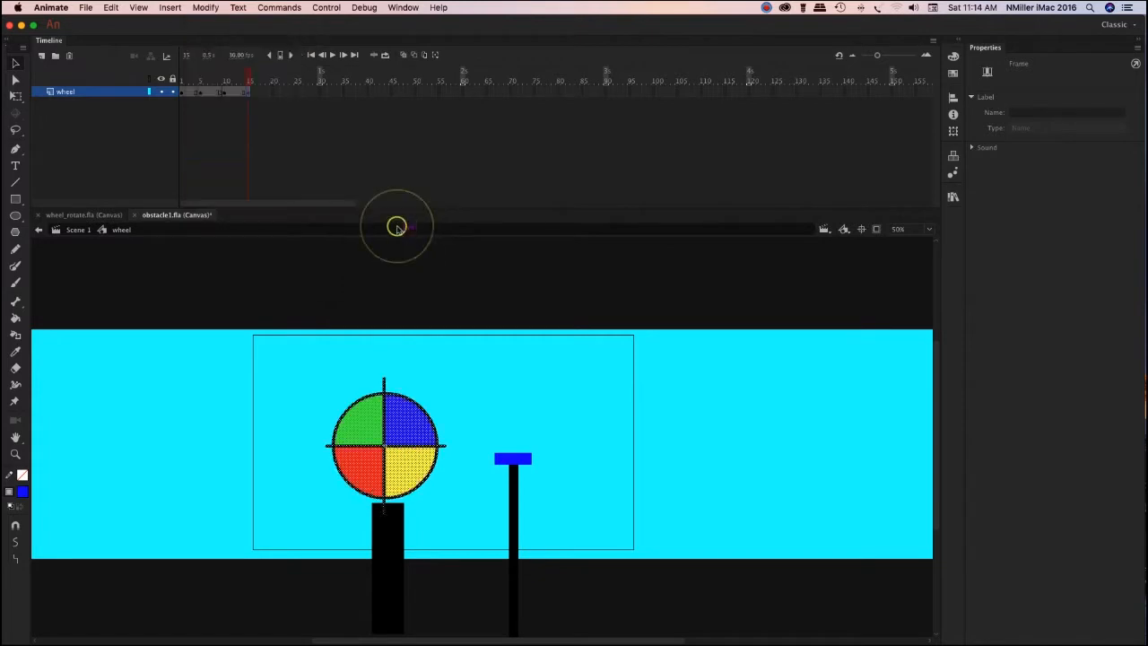
Create classic tweens in all three spans between the wheel keyframes at frames 1, 5, 10 and 15.
click(188, 96)
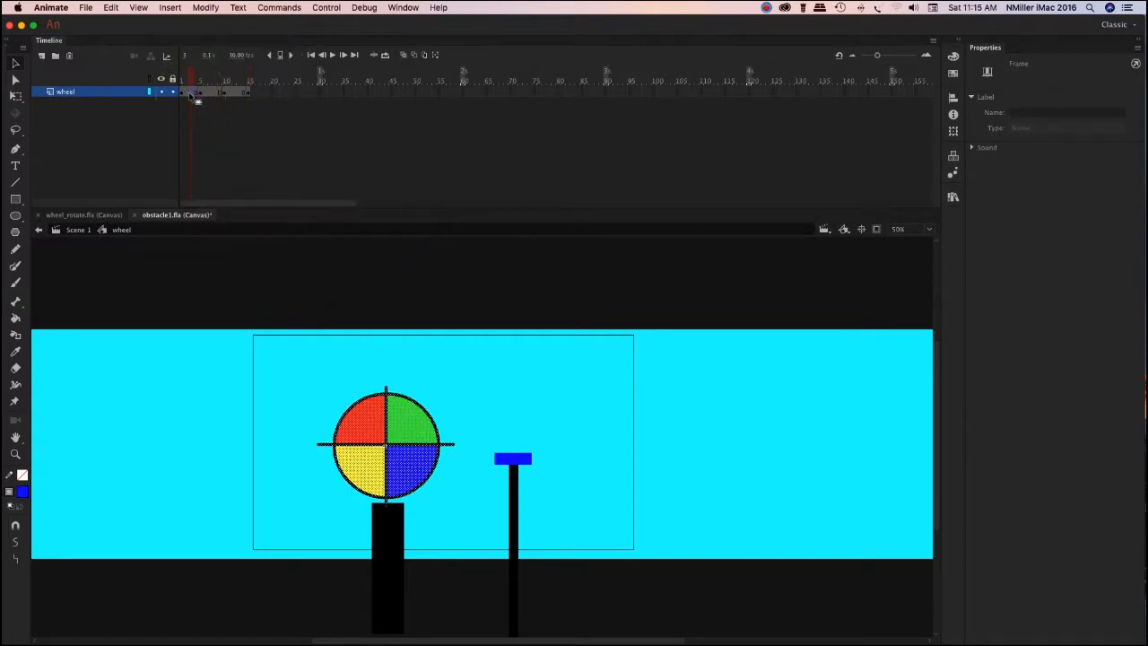
right_click(191, 94)
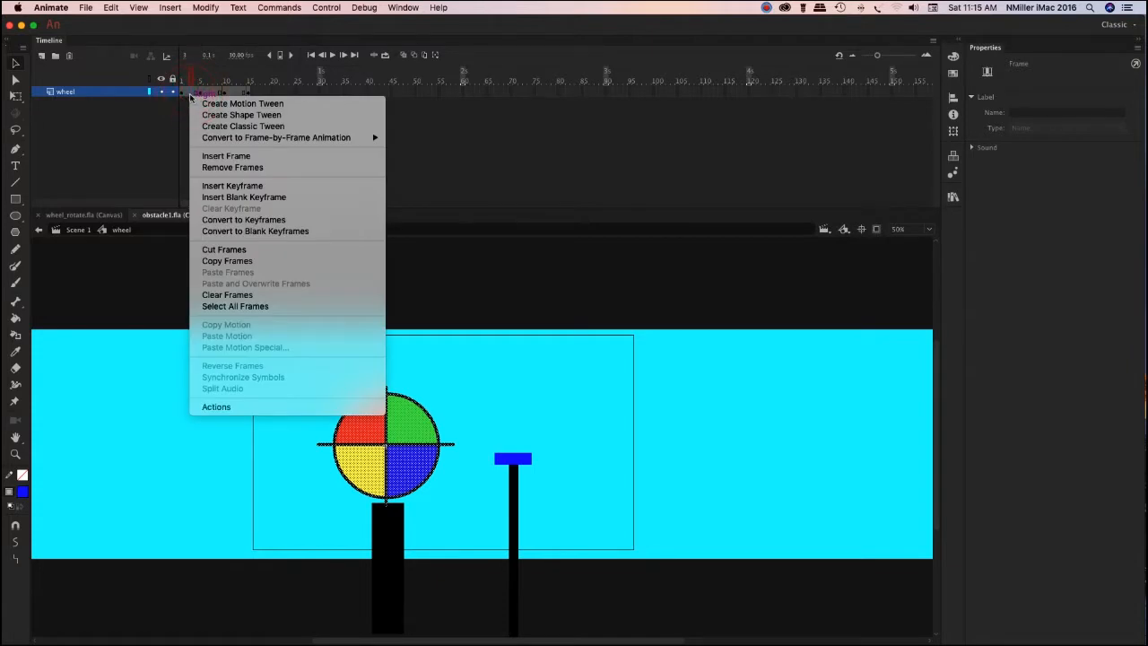
click(190, 93)
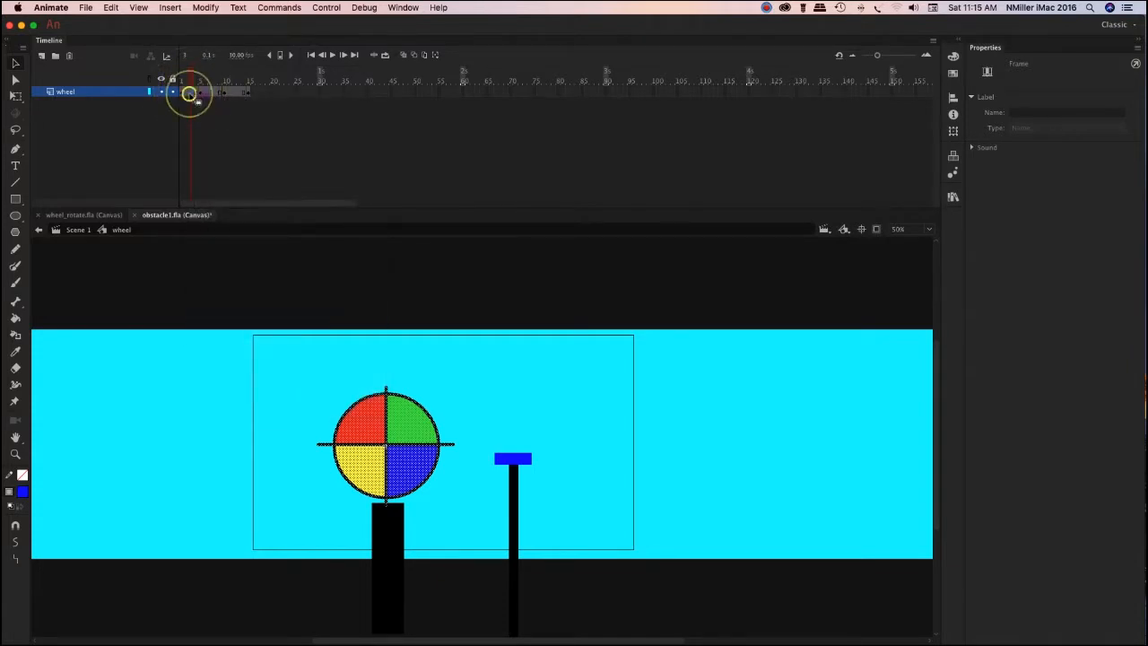
right_click(190, 93)
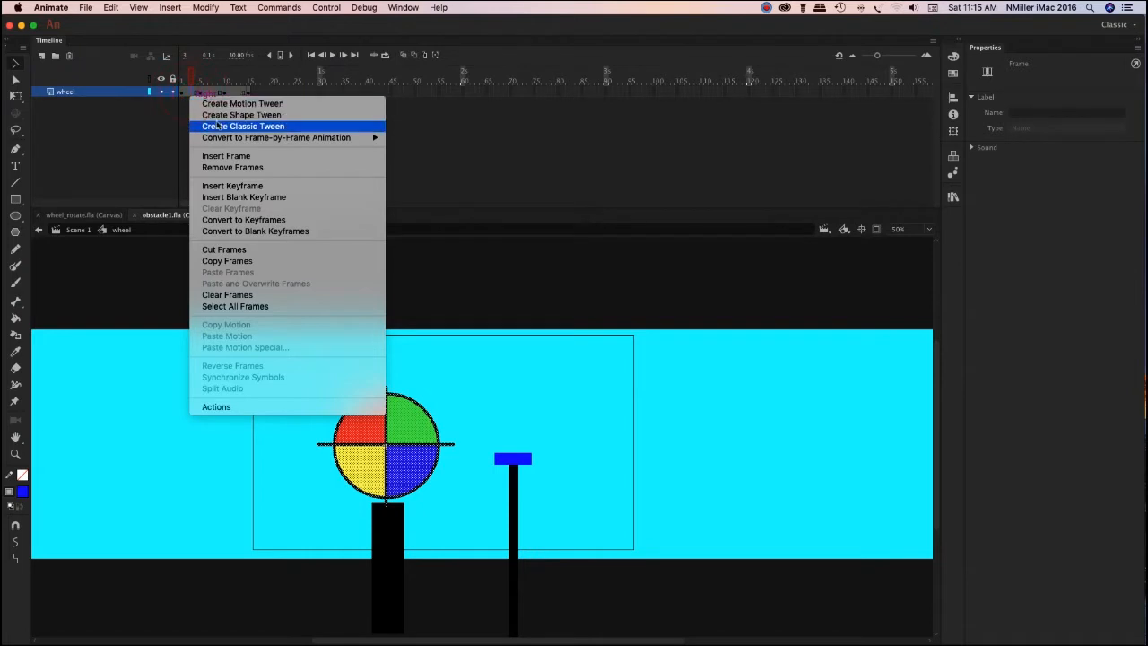
click(216, 126)
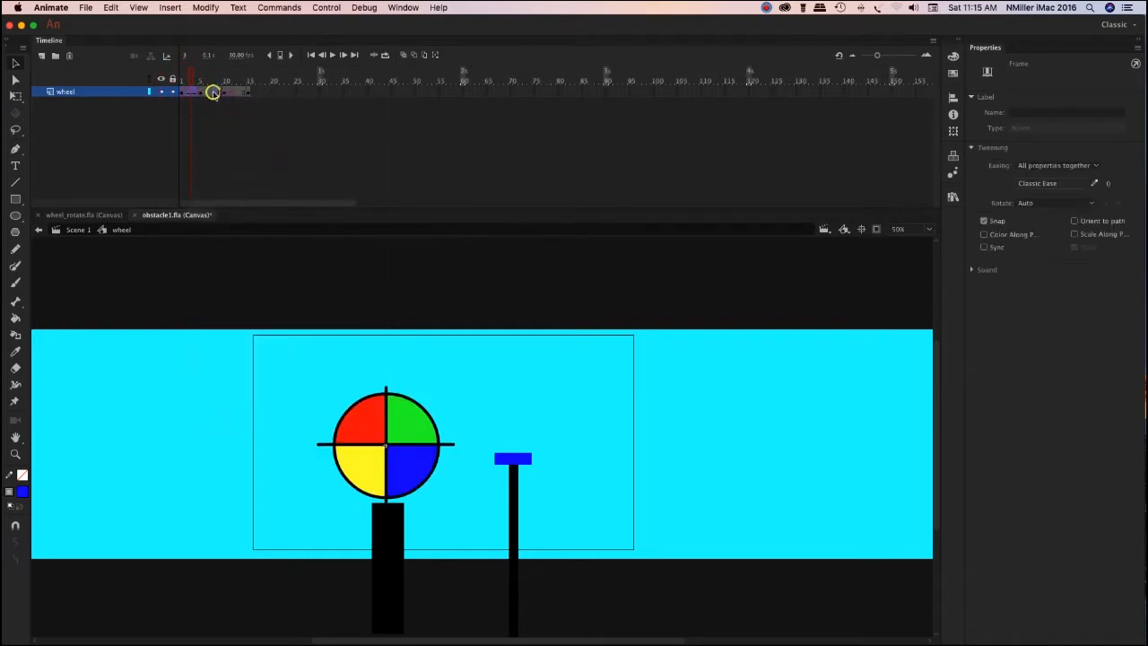
click(214, 94)
right_click(212, 93)
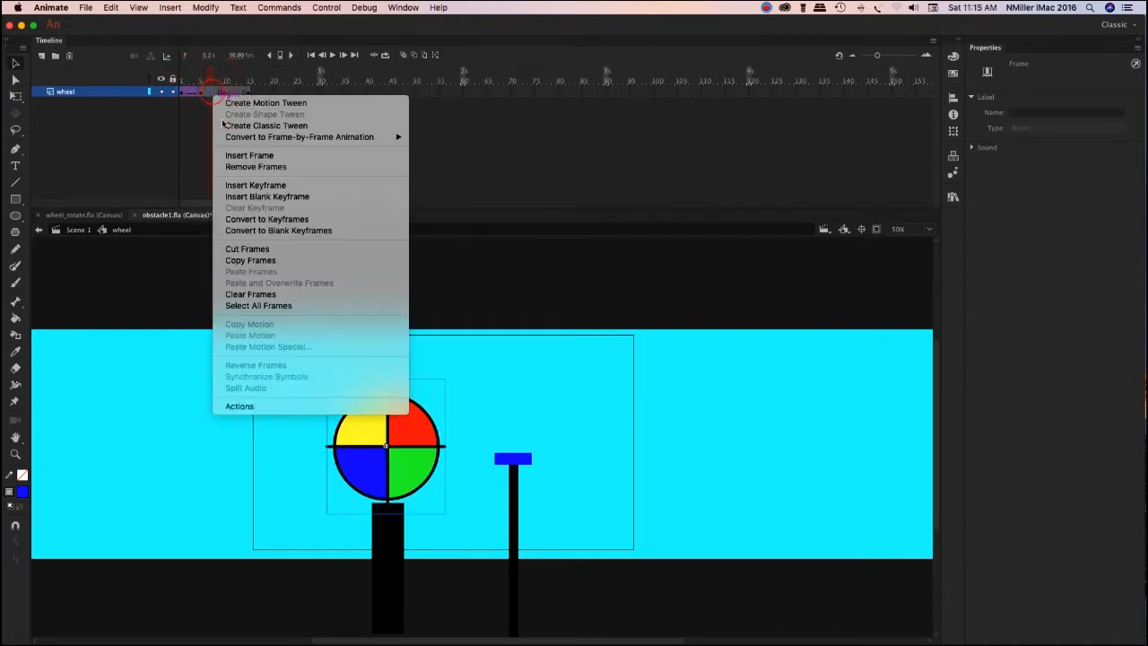
click(222, 125)
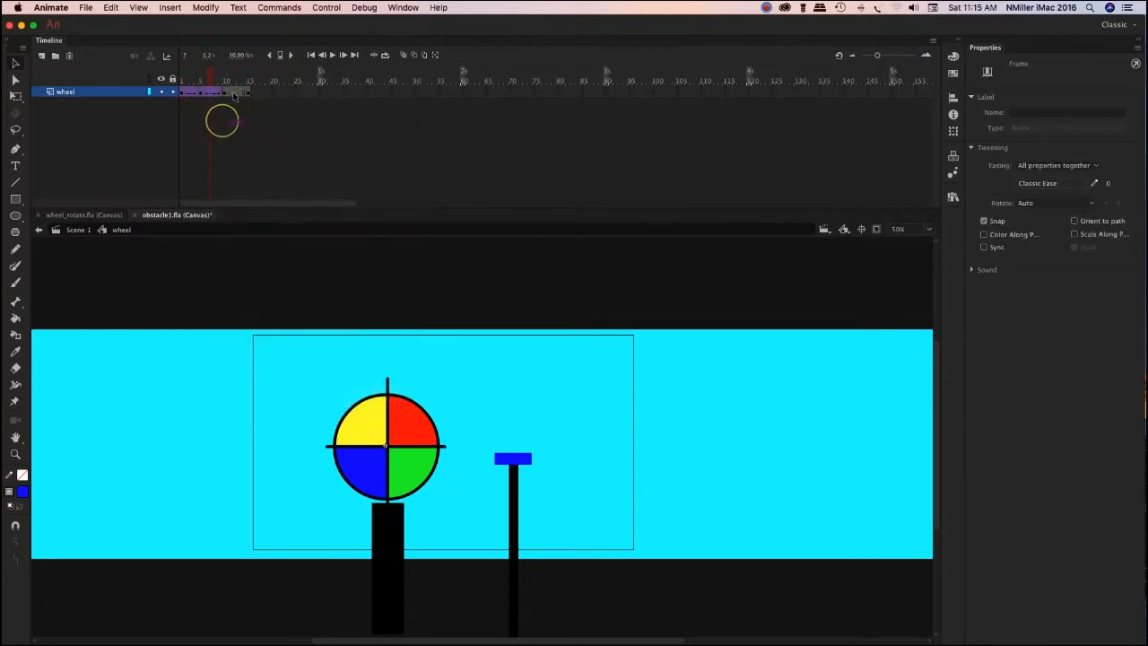
click(232, 93)
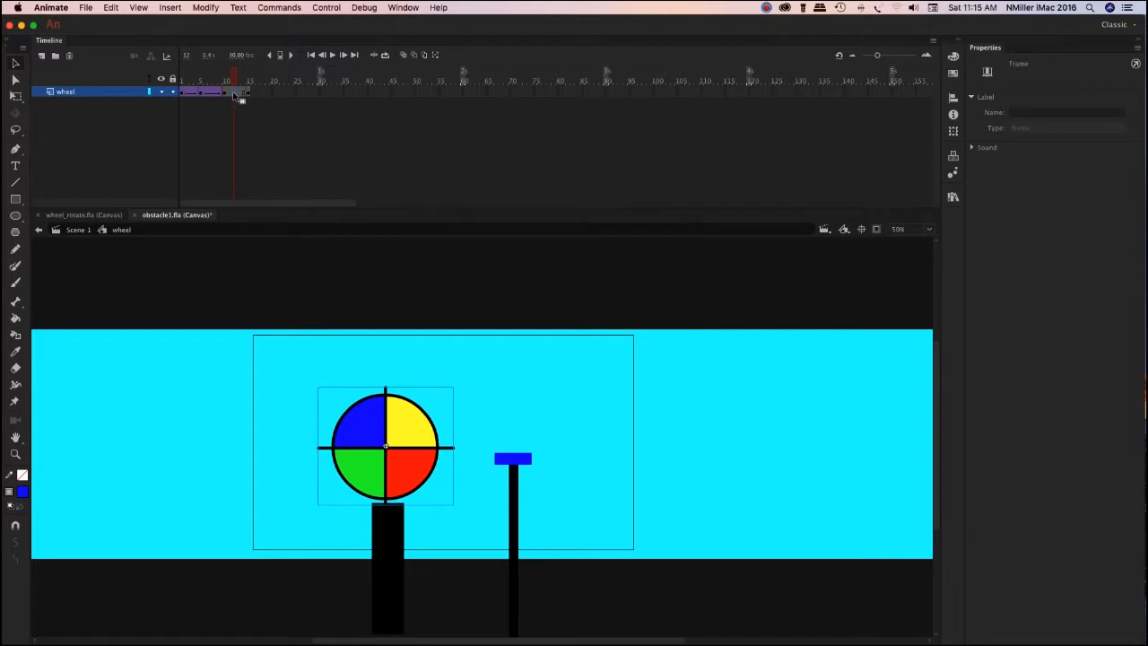
right_click(236, 96)
click(254, 125)
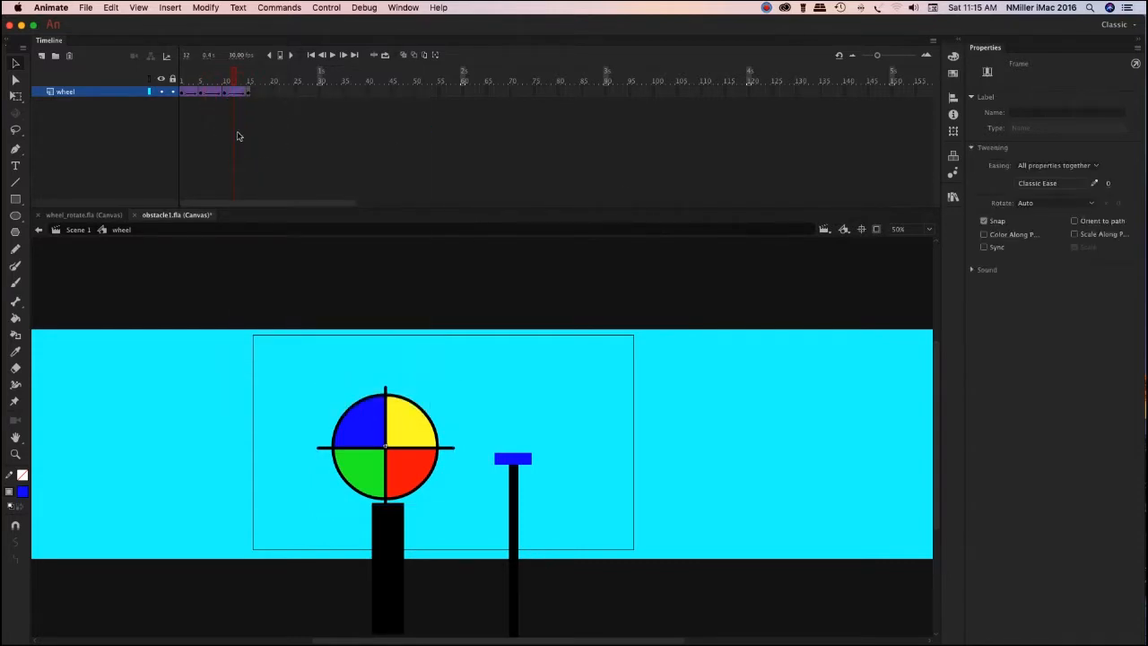
Return to Scene 1, open the platform symbol for editing and rename its only layer "platform".
click(76, 230)
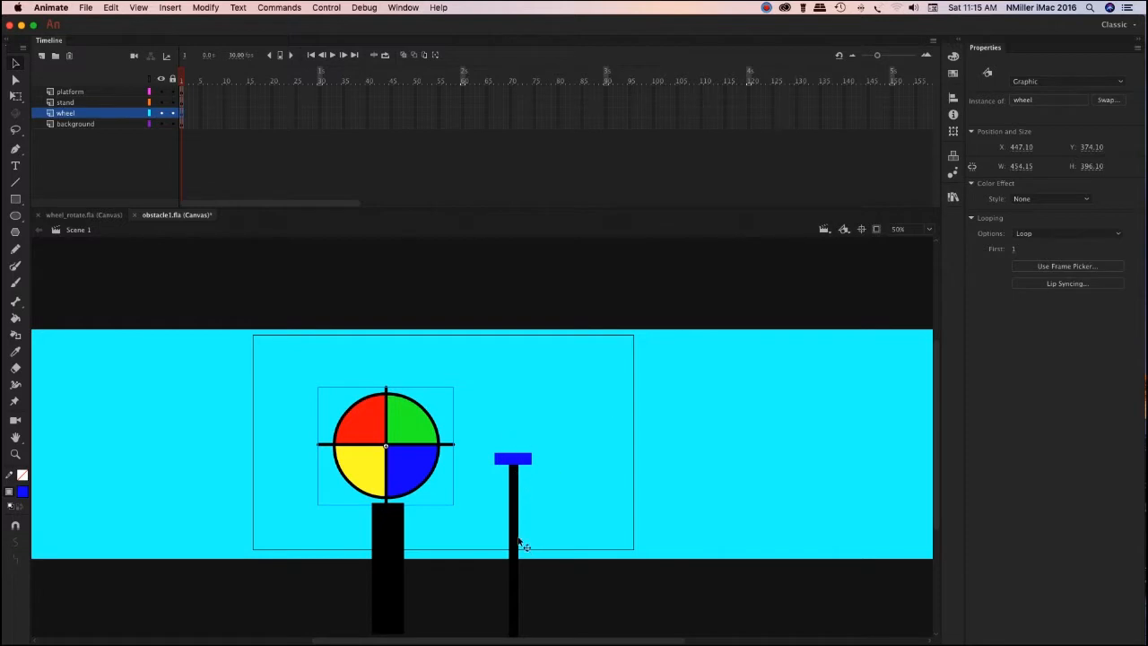
click(513, 489)
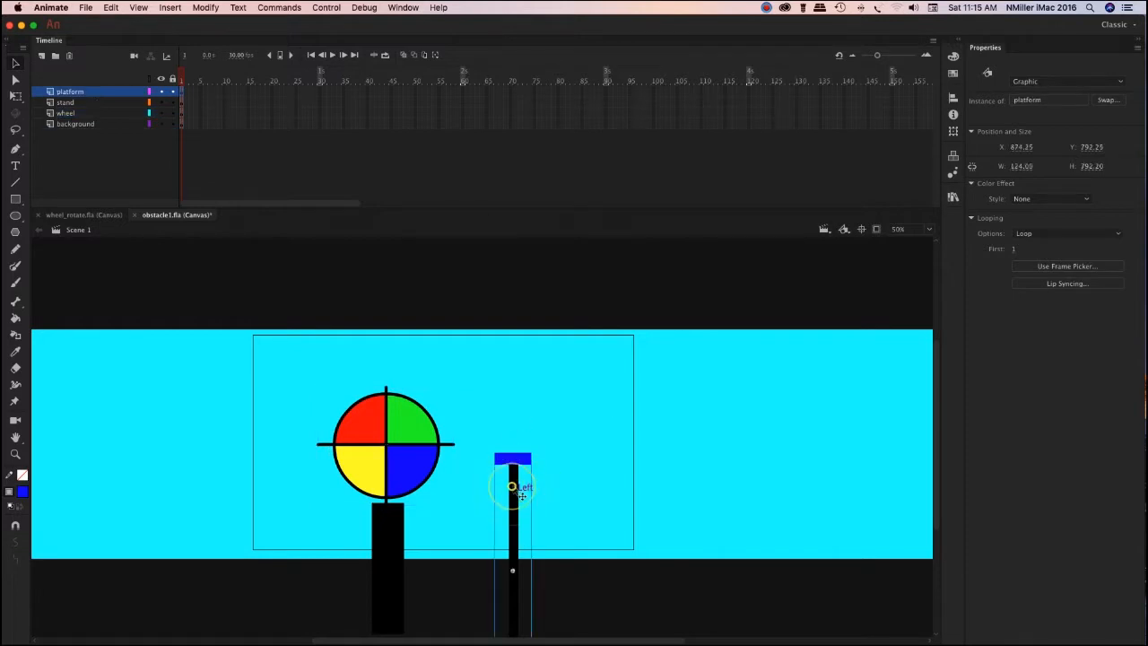
double_click(520, 495)
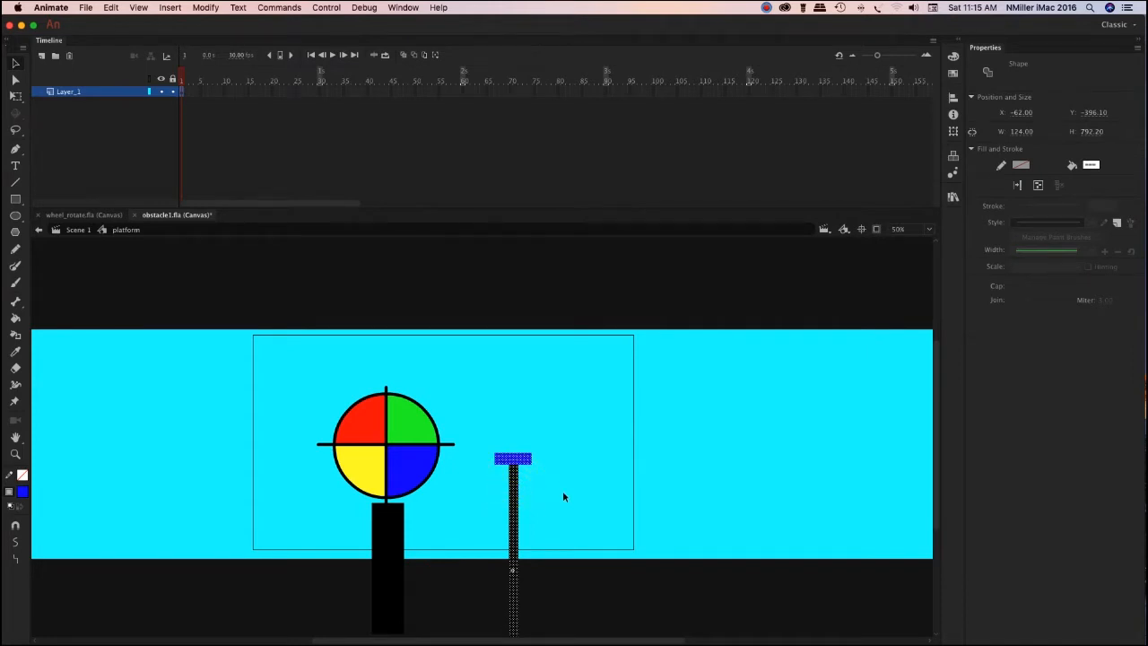
double_click(69, 91)
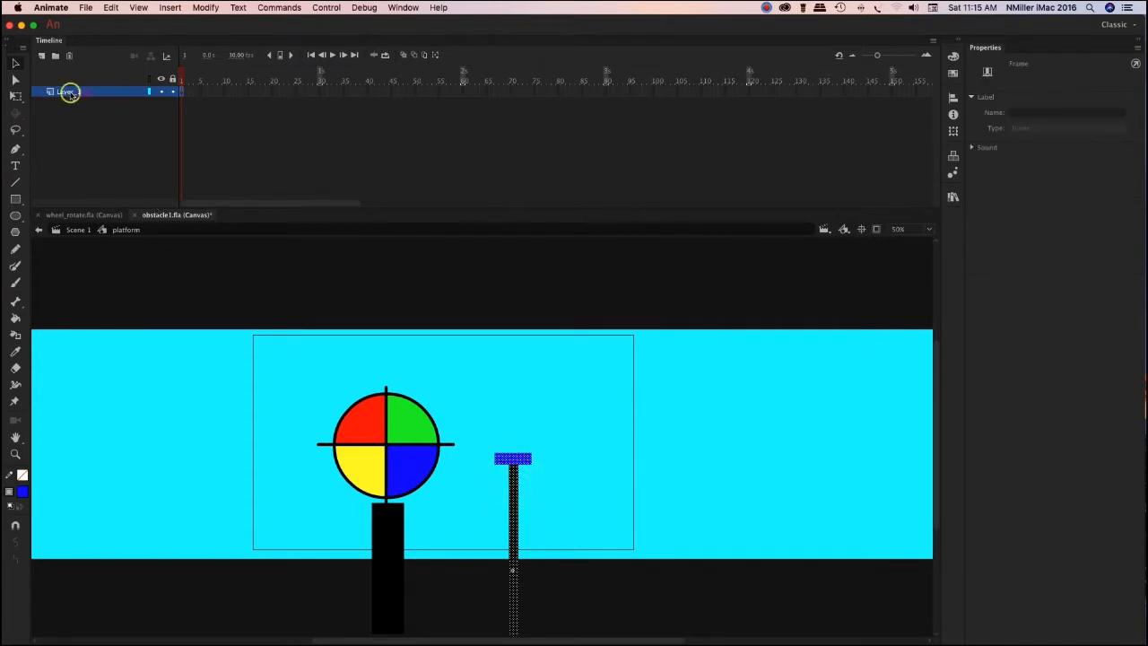
text(Left)
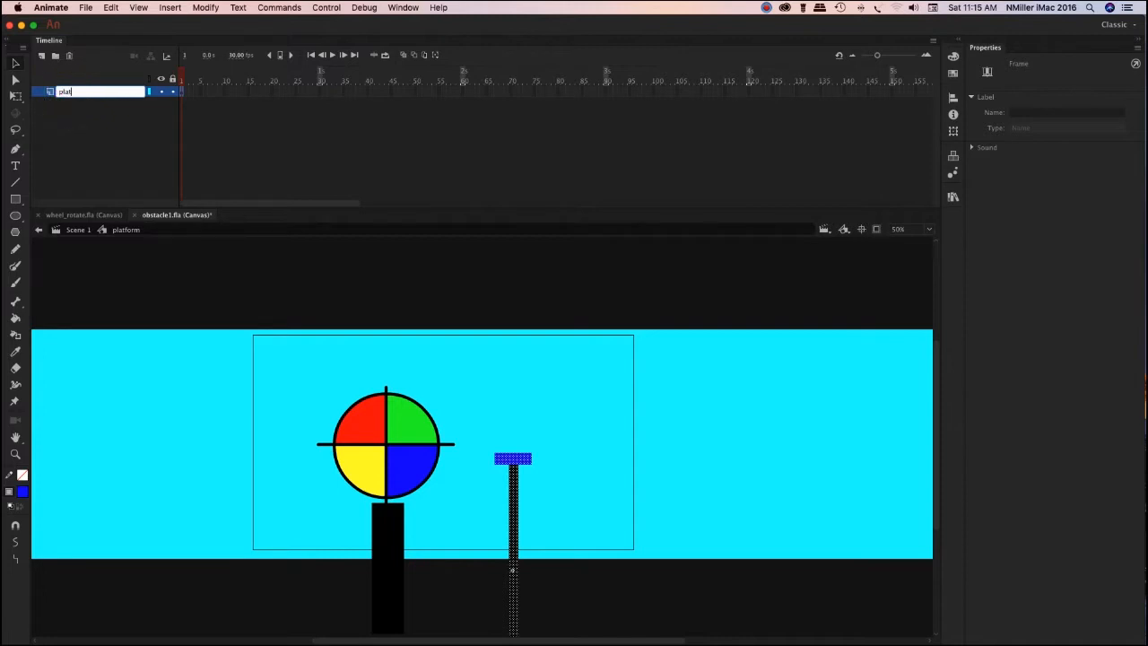
key(Return)
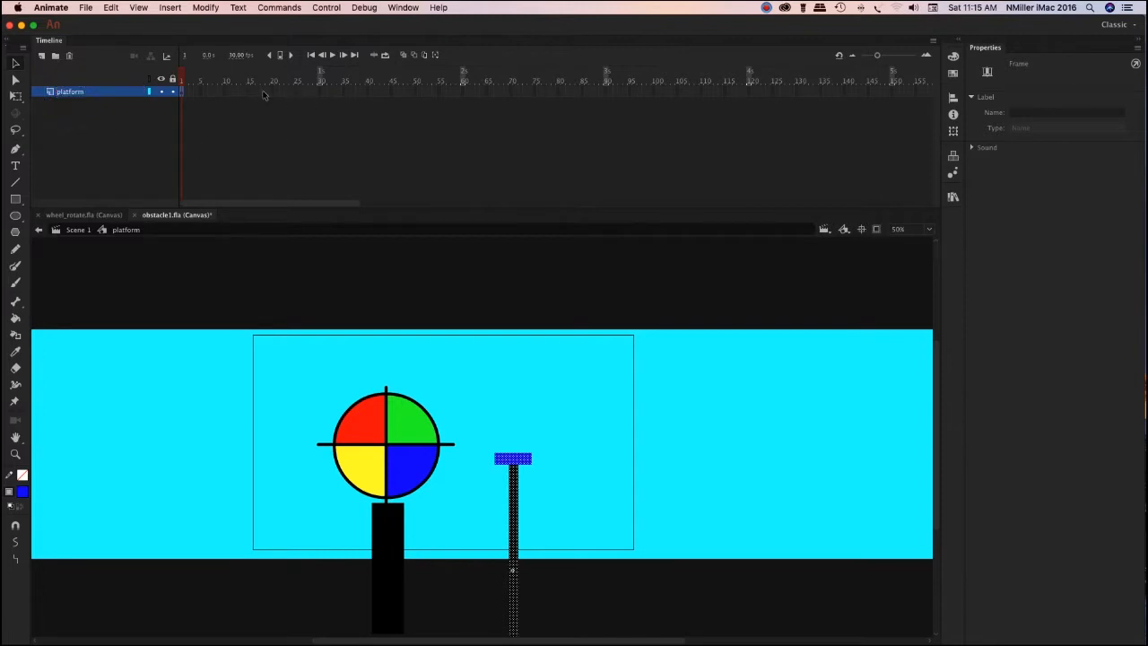
Animate the platform moving straight down about 148 px by frame 30, using a keyframe there and a classic tween.
click(320, 94)
right_click(320, 94)
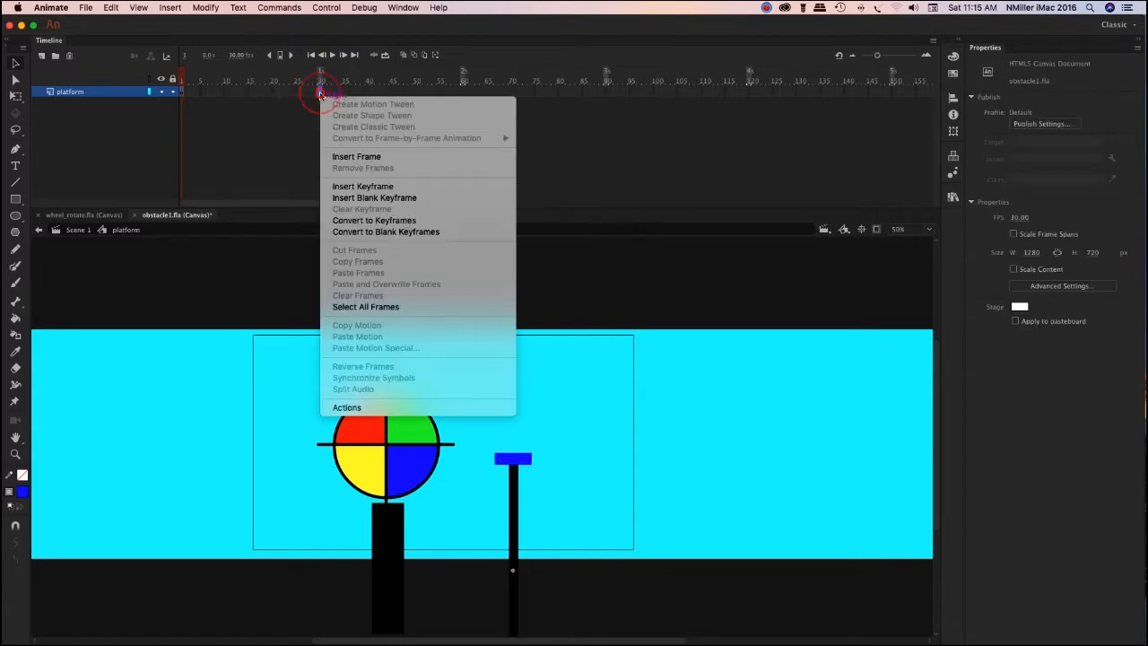
click(397, 186)
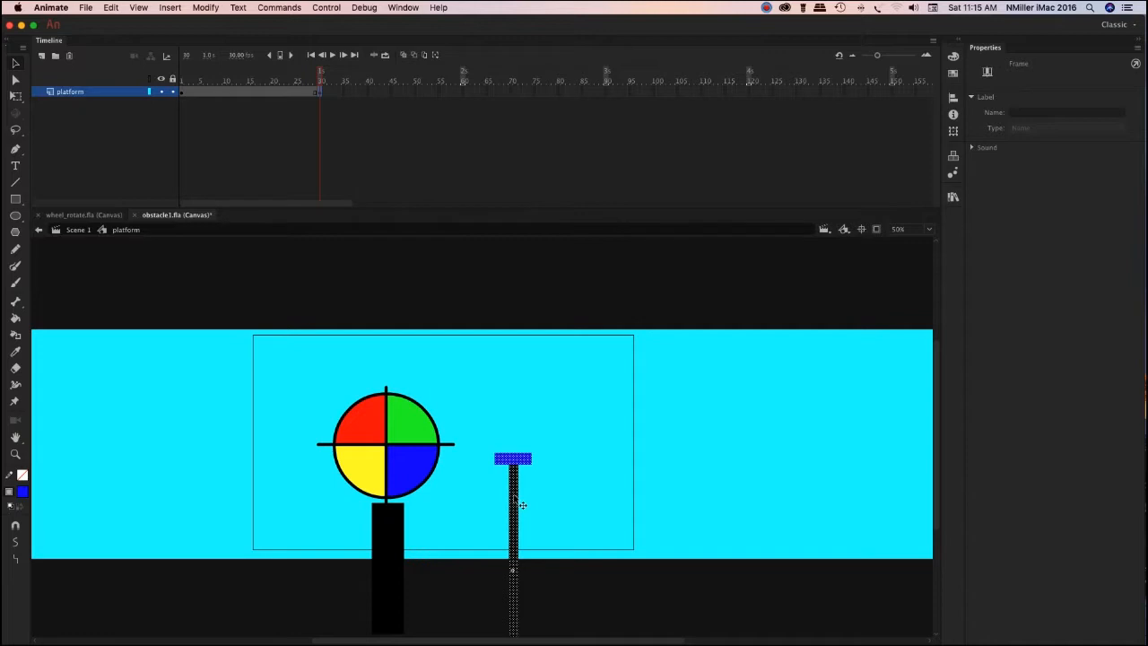
drag(523, 492, 526, 535)
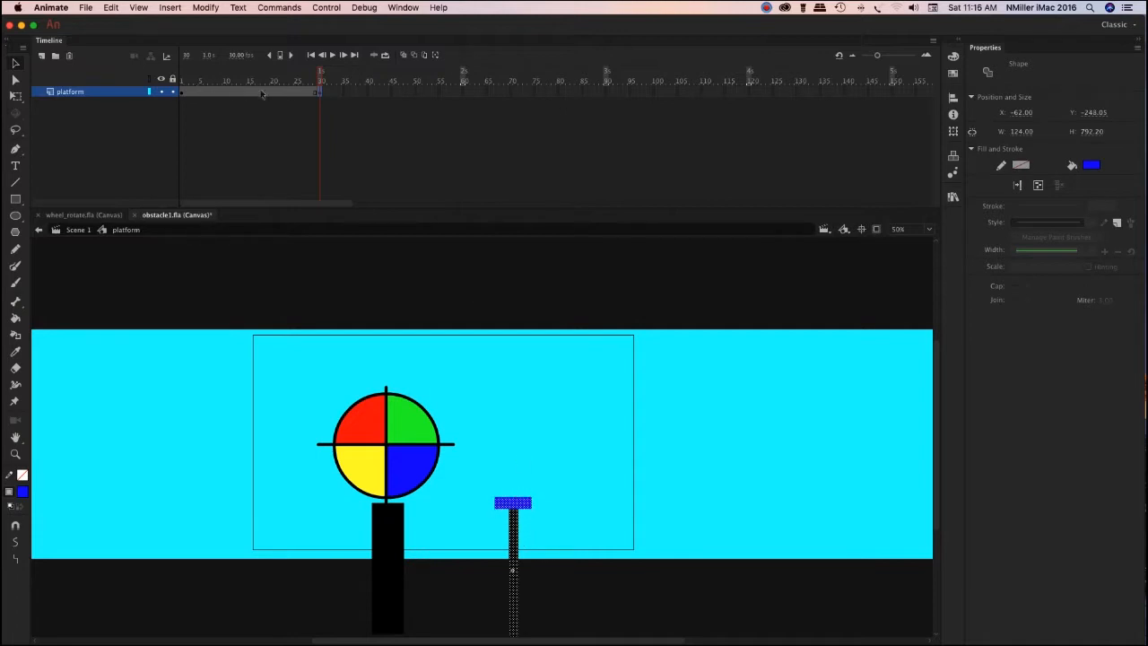
right_click(232, 94)
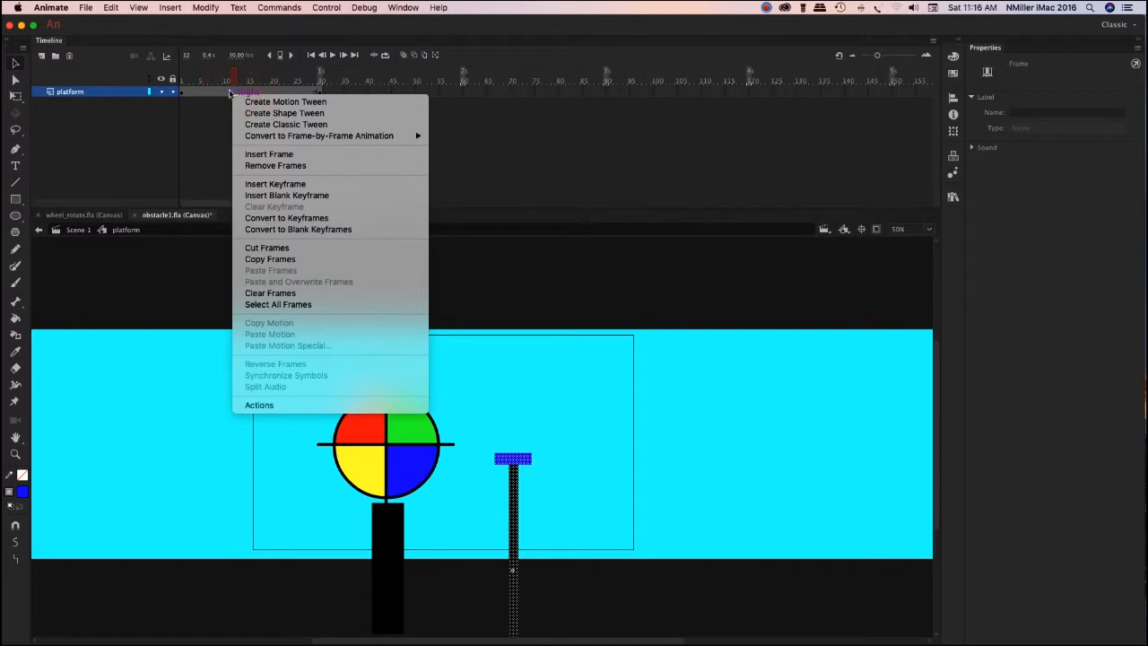
click(291, 125)
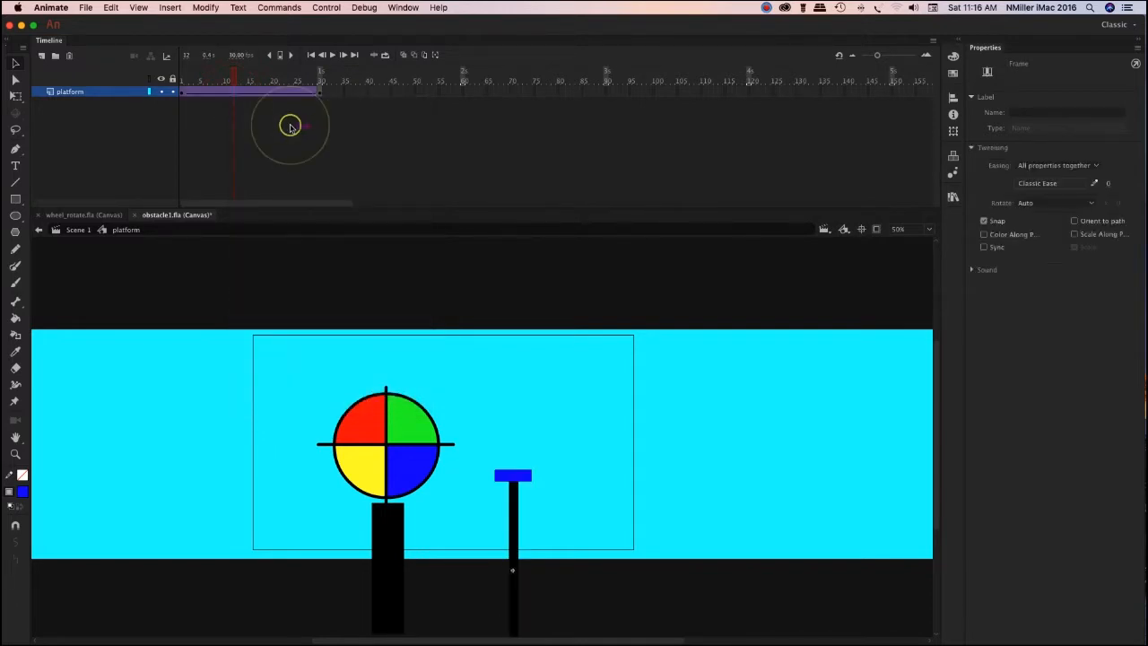
Return to Scene 1 and insert keyframes at frame 30 on the platform, stand, wheel and background layers.
click(79, 230)
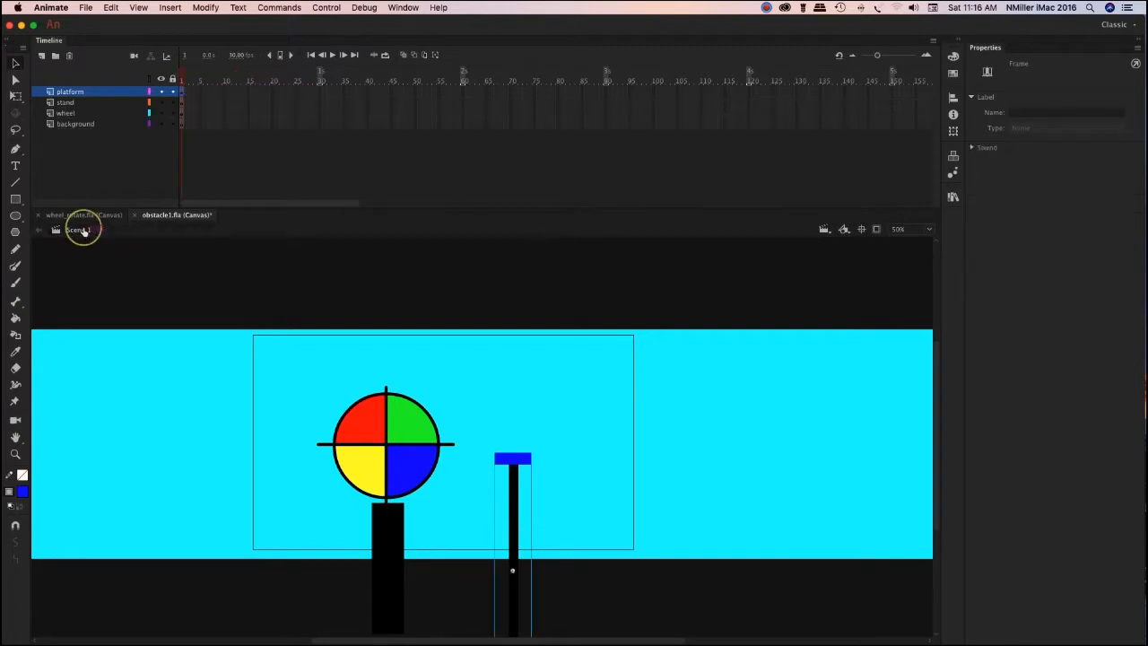
click(321, 91)
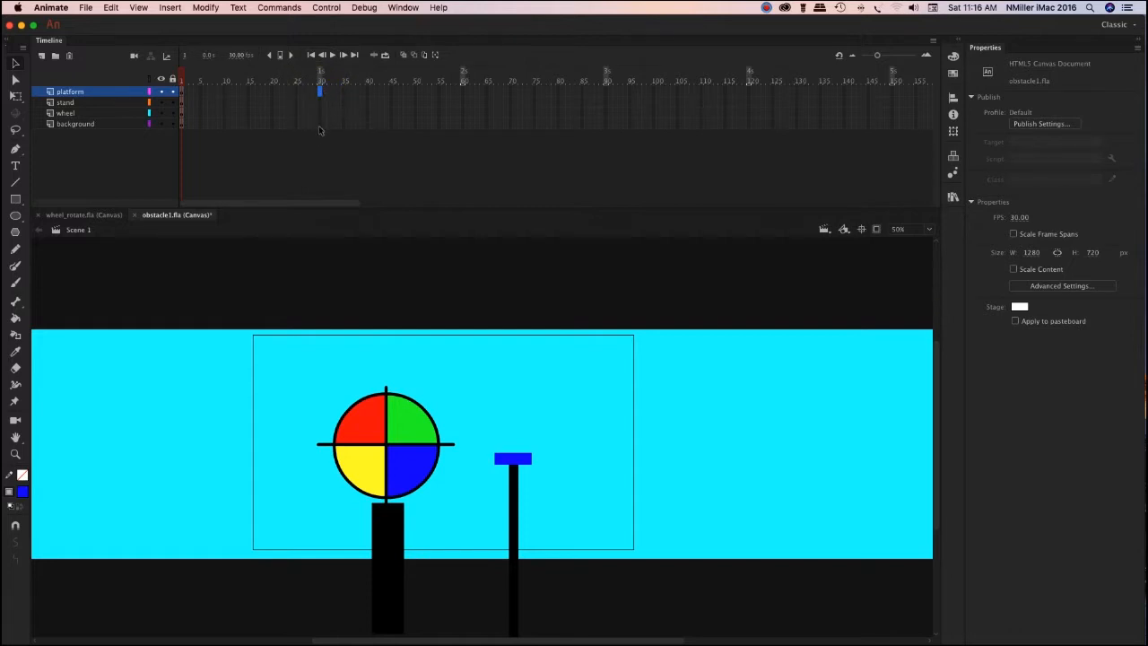
click(319, 91)
shift+click(322, 128)
drag(322, 128, 322, 90)
right_click(322, 116)
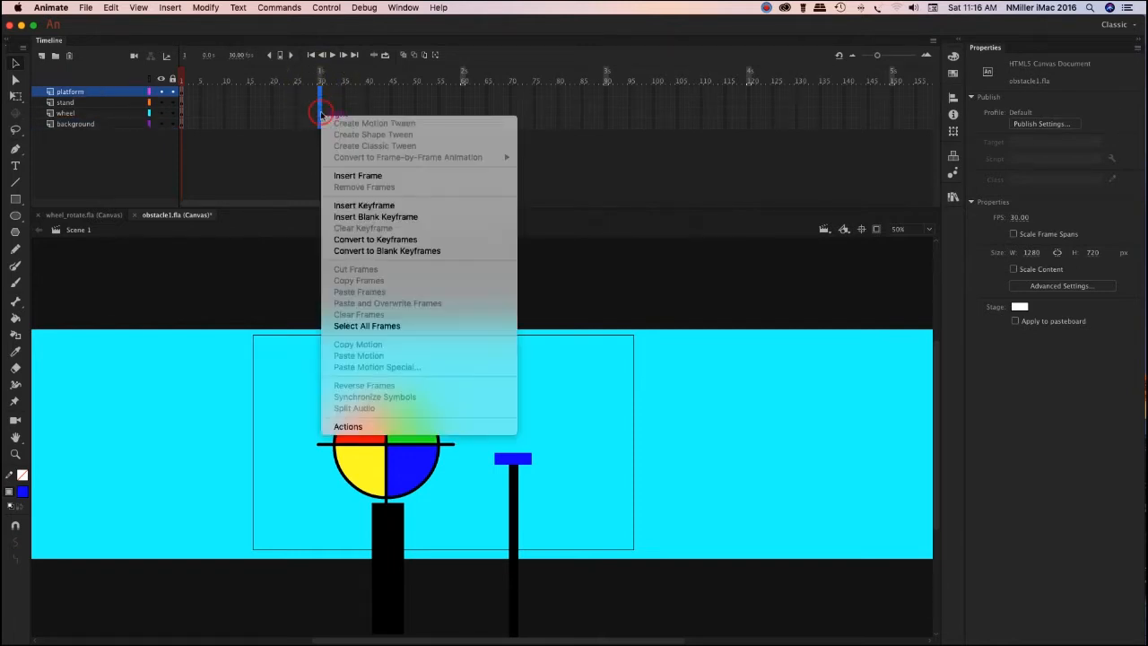
click(389, 208)
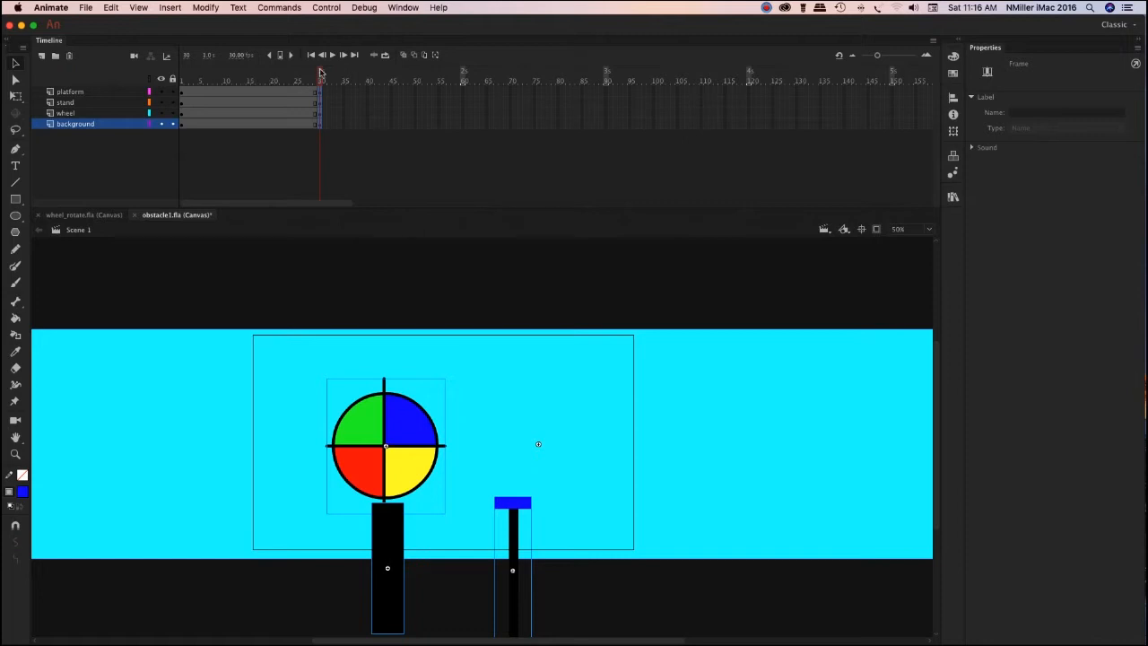
Preview the scene looped over frames 1 to 30, stop playback and turn looping off.
click(385, 55)
click(283, 74)
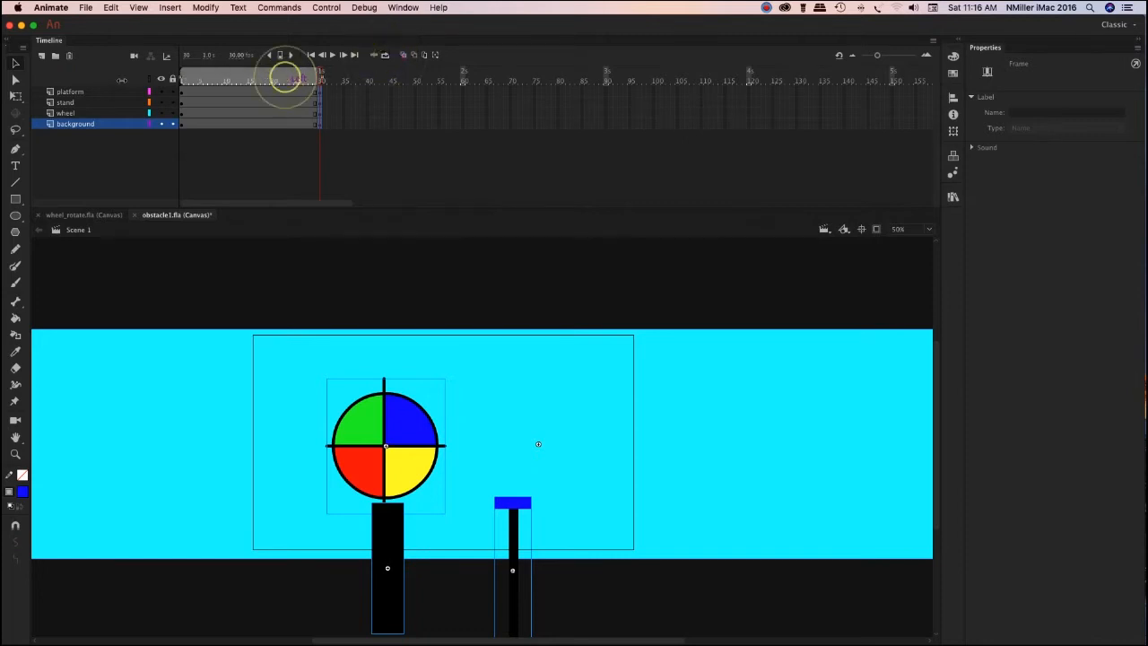
click(331, 55)
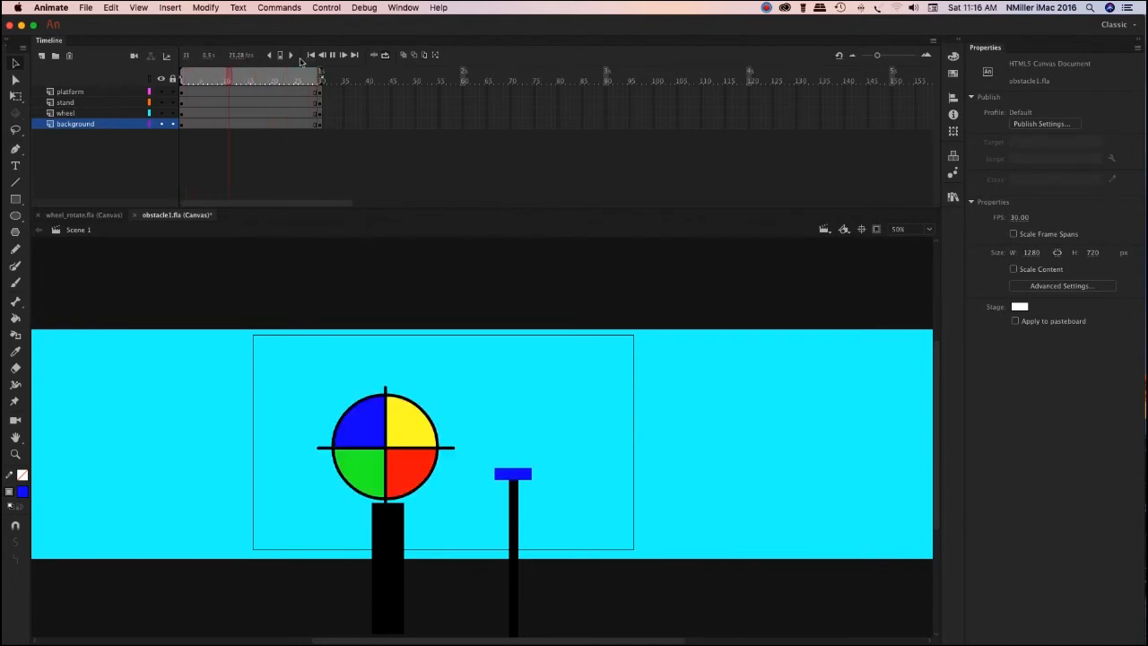
click(331, 54)
click(387, 56)
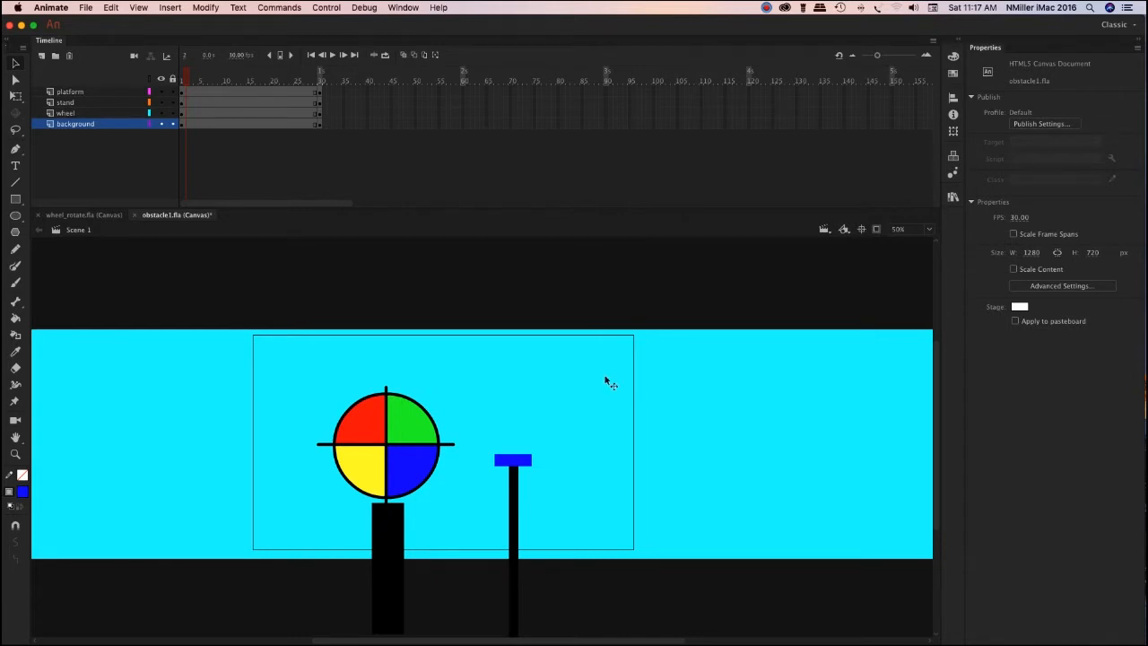
At frame 30, move the contents of all four layers together straight left until the wheel and platform are off the stage.
click(320, 91)
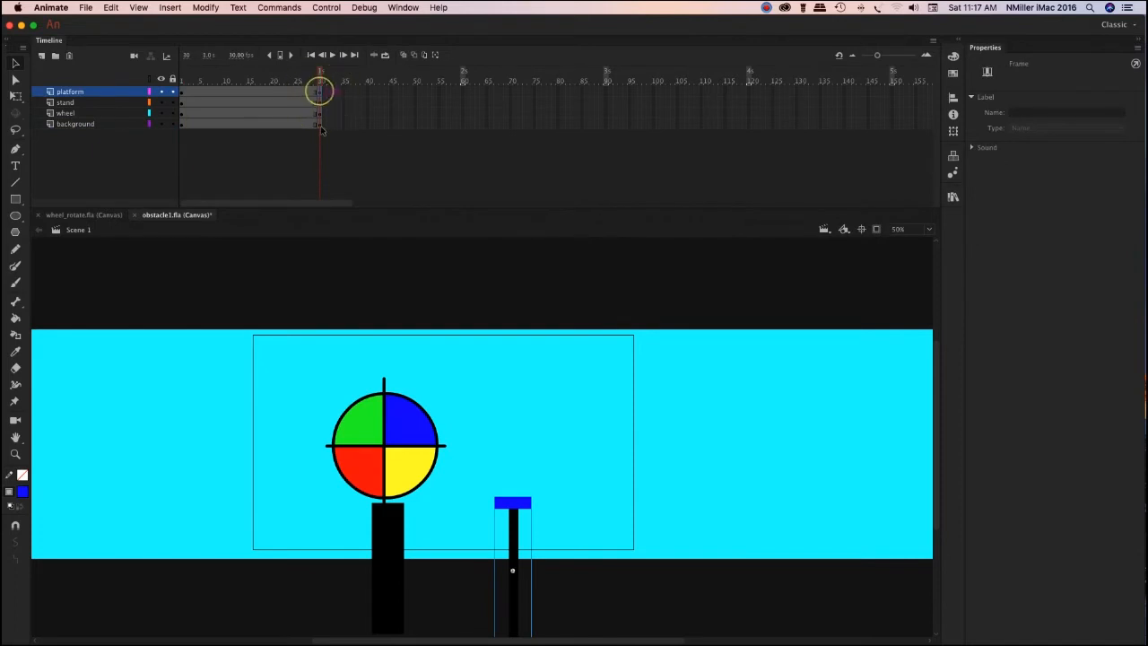
click(320, 123)
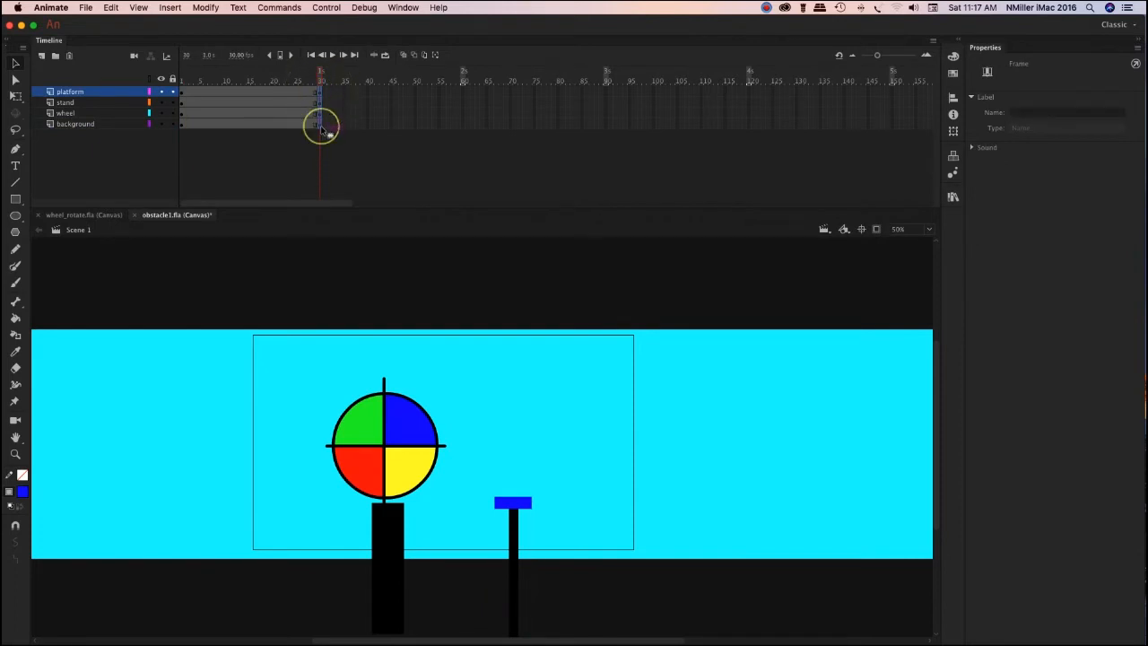
drag(841, 482, 532, 485)
Create classic tweens between frames 1 and 30 on all four layers.
click(250, 92)
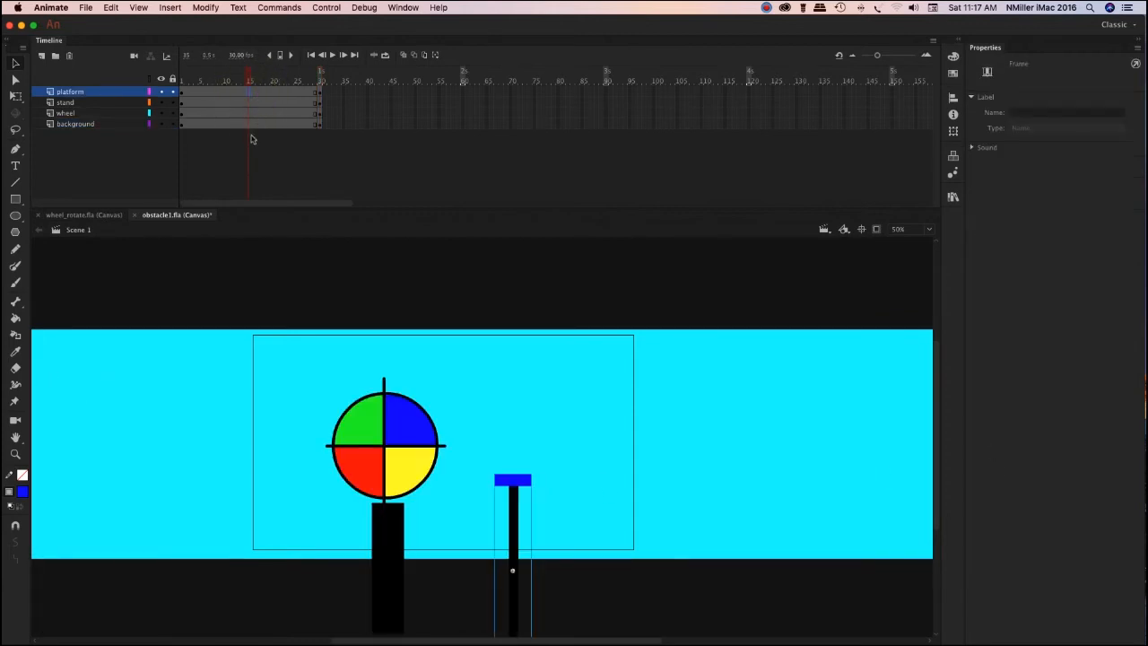
click(250, 123)
right_click(251, 120)
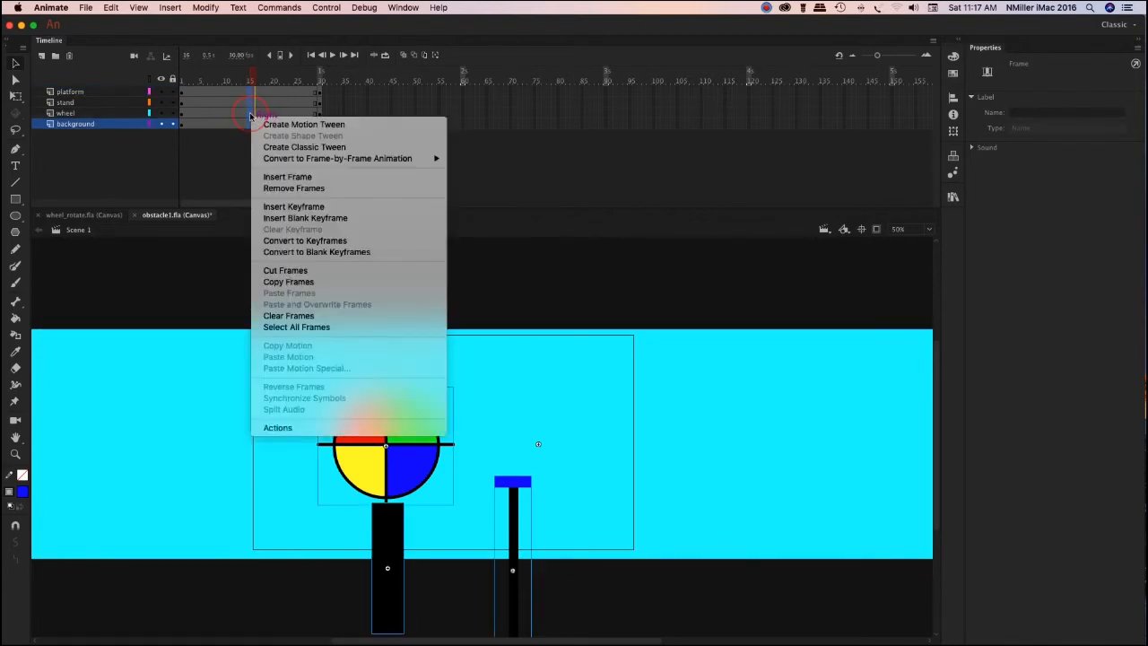
click(300, 146)
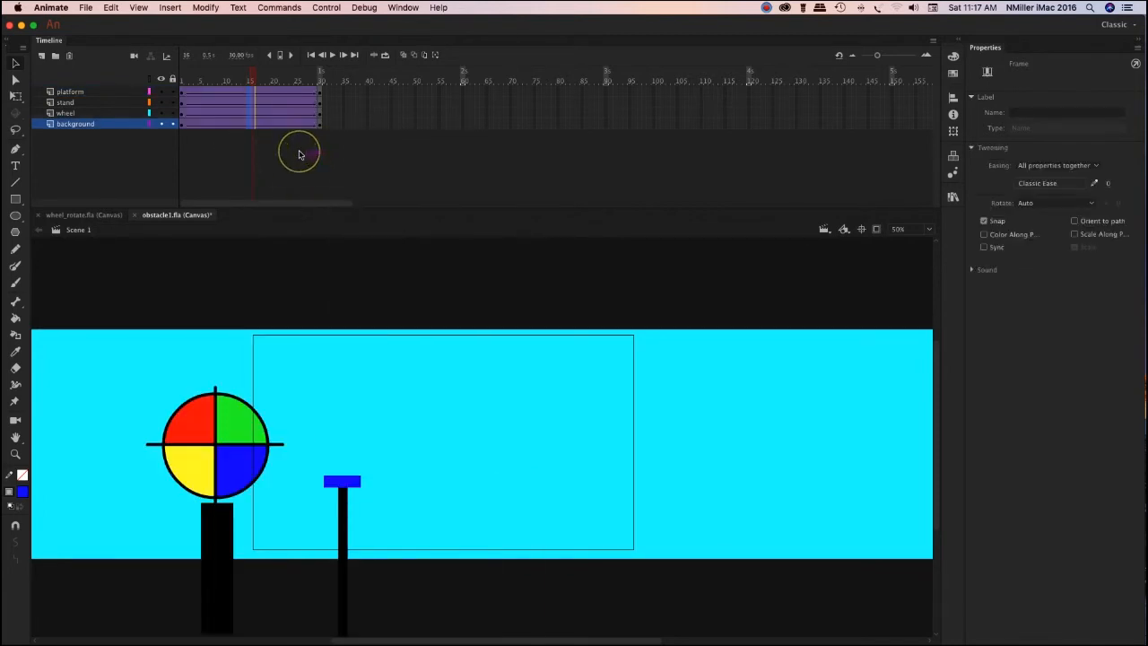
Preview the scrolling animation from frame 1 with looping on over frames 1 to 30, and stop playback.
drag(252, 78, 181, 78)
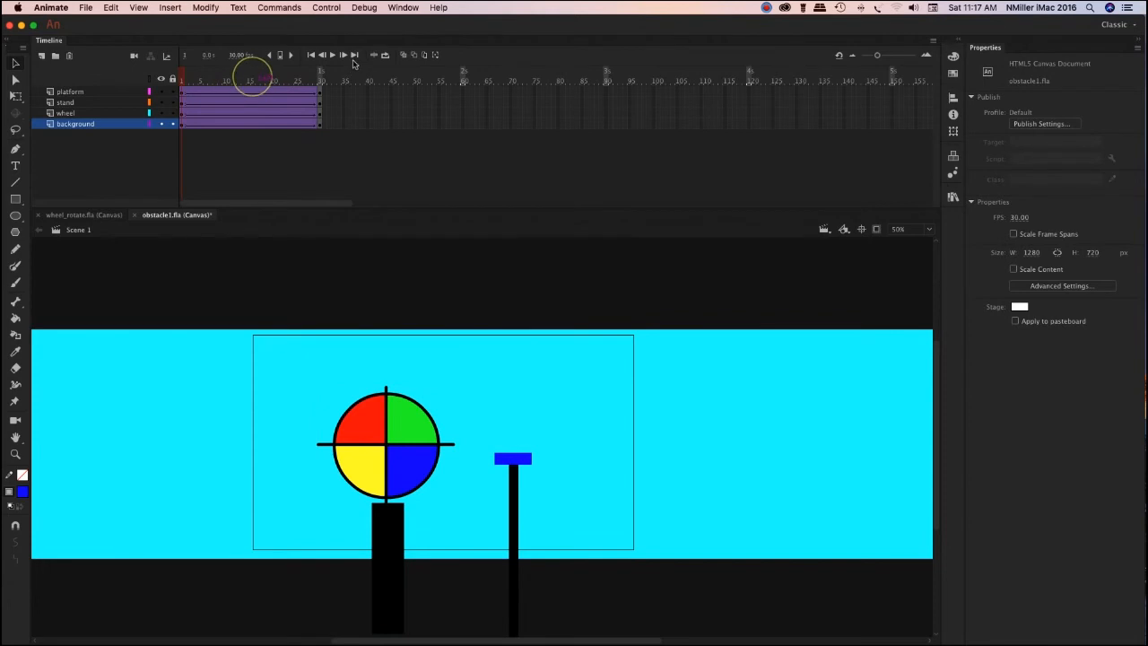
click(383, 54)
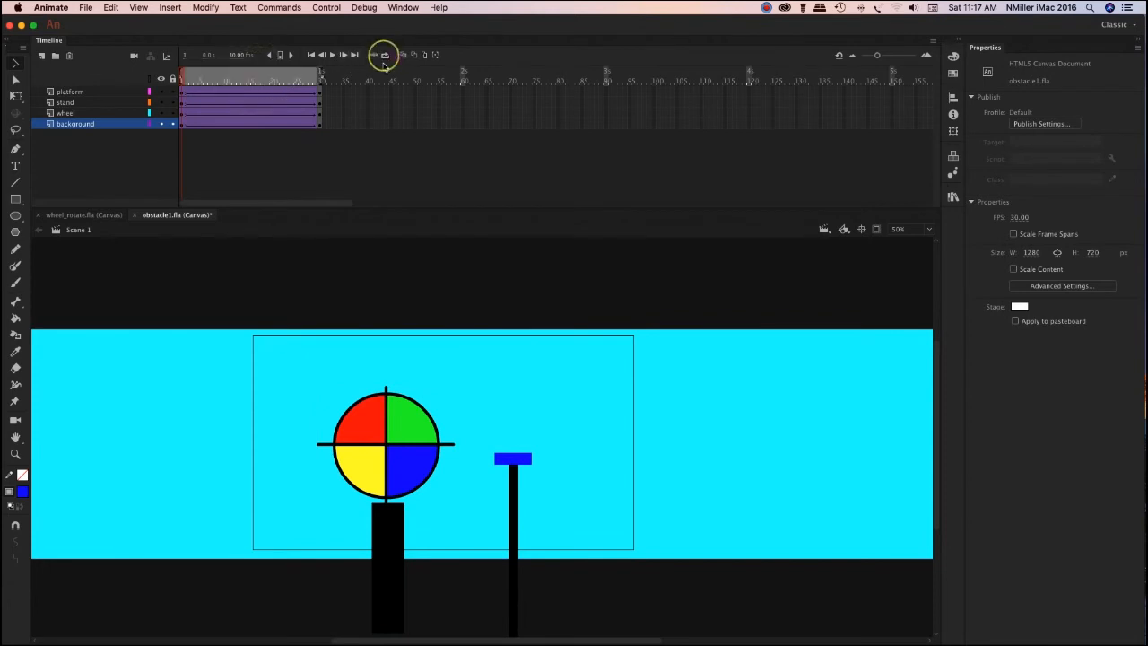
click(332, 55)
click(332, 55)
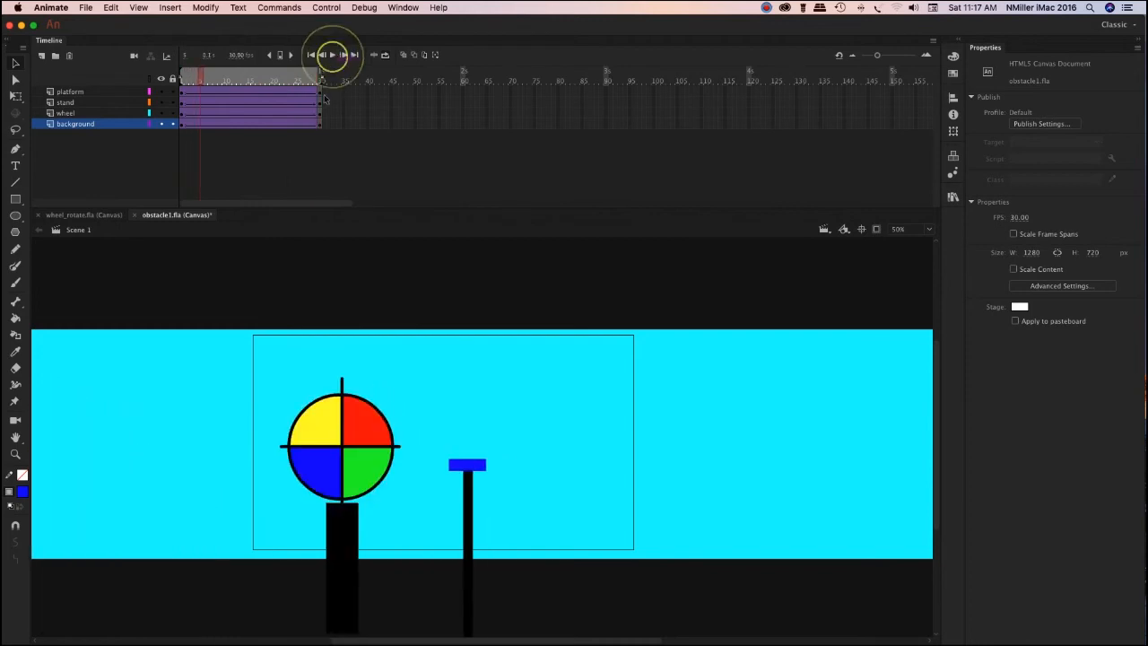
Move the frame 30 keyframes of all four layers to frame 60 and preview the animation with the loop range extended to match.
click(321, 90)
click(320, 124)
drag(320, 123, 470, 115)
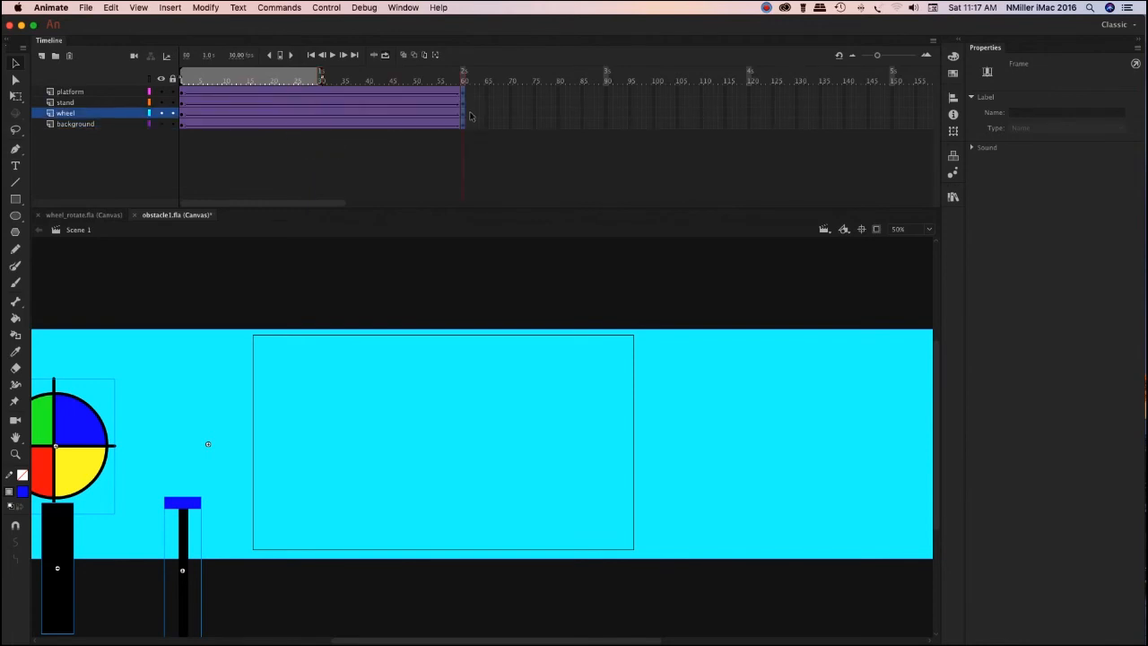
click(321, 76)
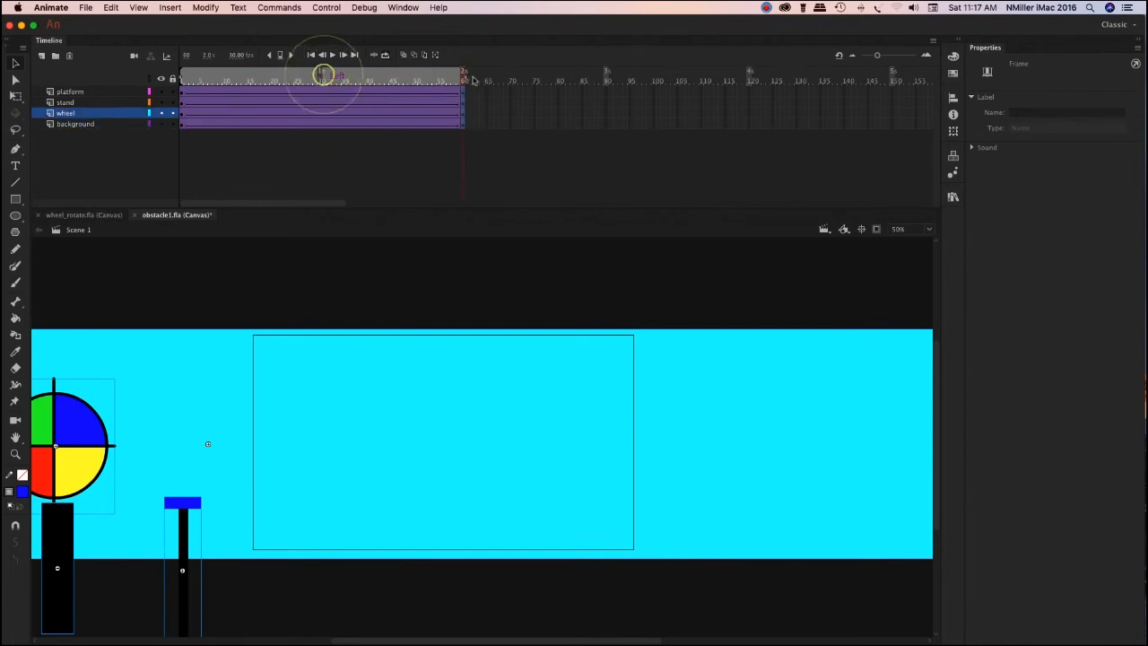
click(333, 54)
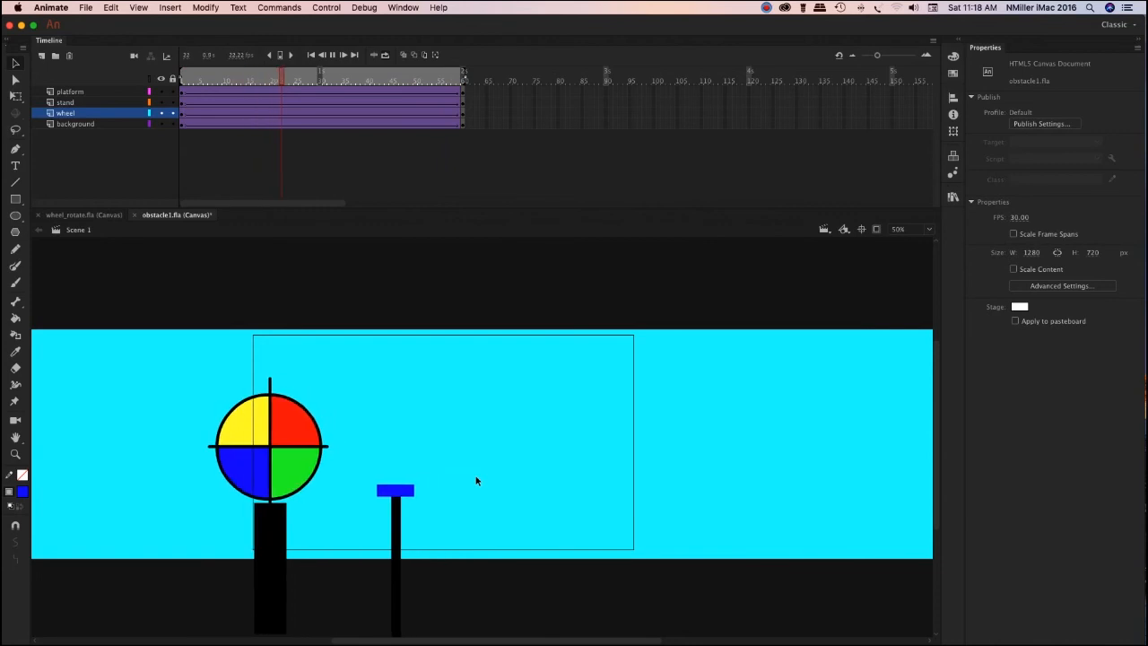
click(332, 54)
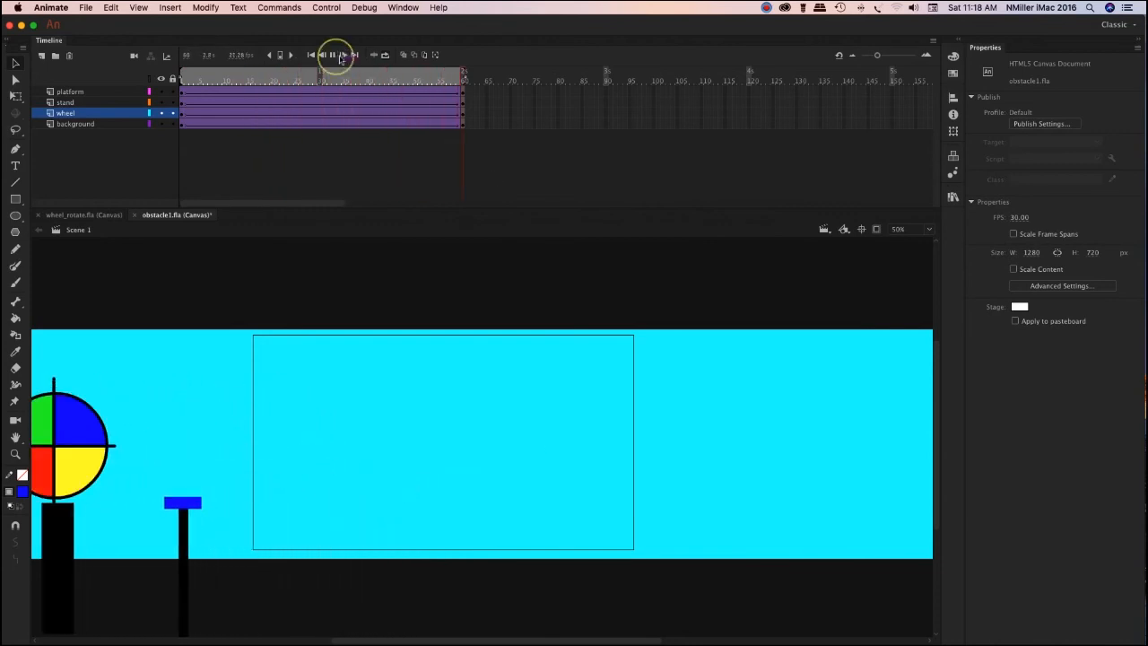
Move the end keyframes of all four layers to frame 90 and preview the animation with the loop range extended to match.
click(462, 88)
drag(462, 120, 606, 115)
click(465, 75)
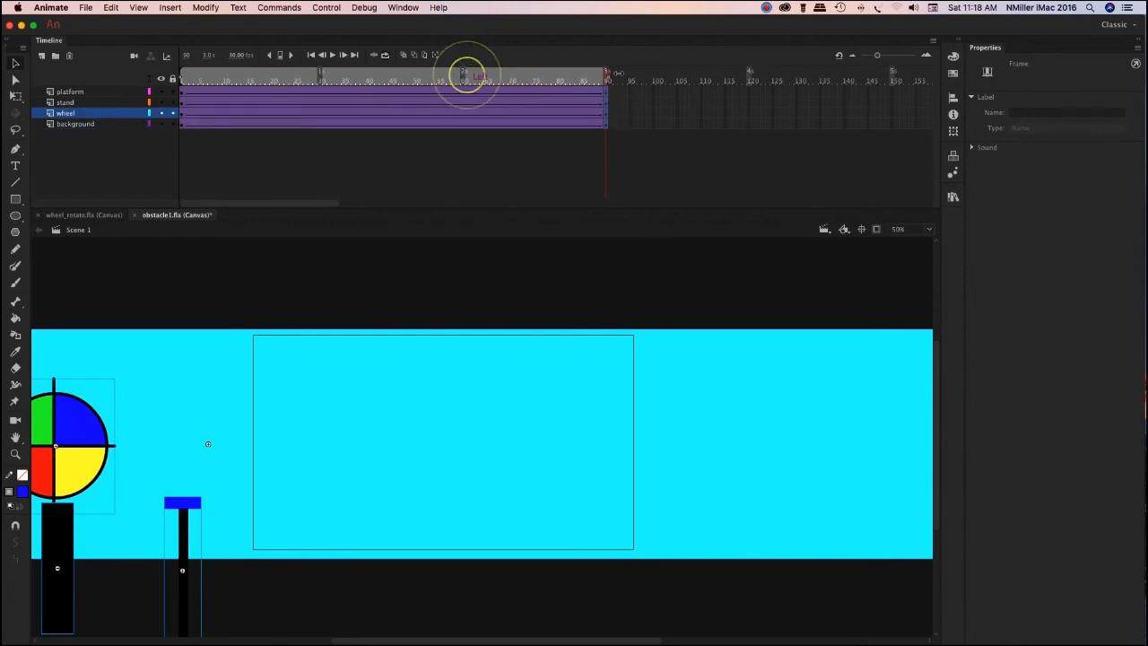
click(332, 55)
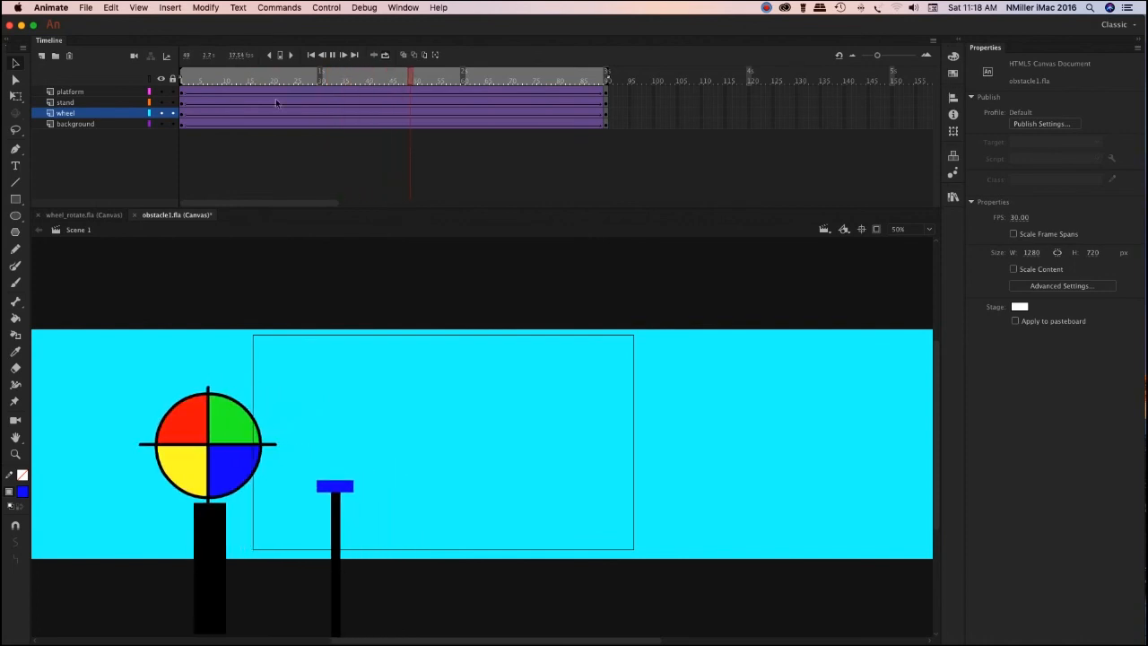
click(332, 55)
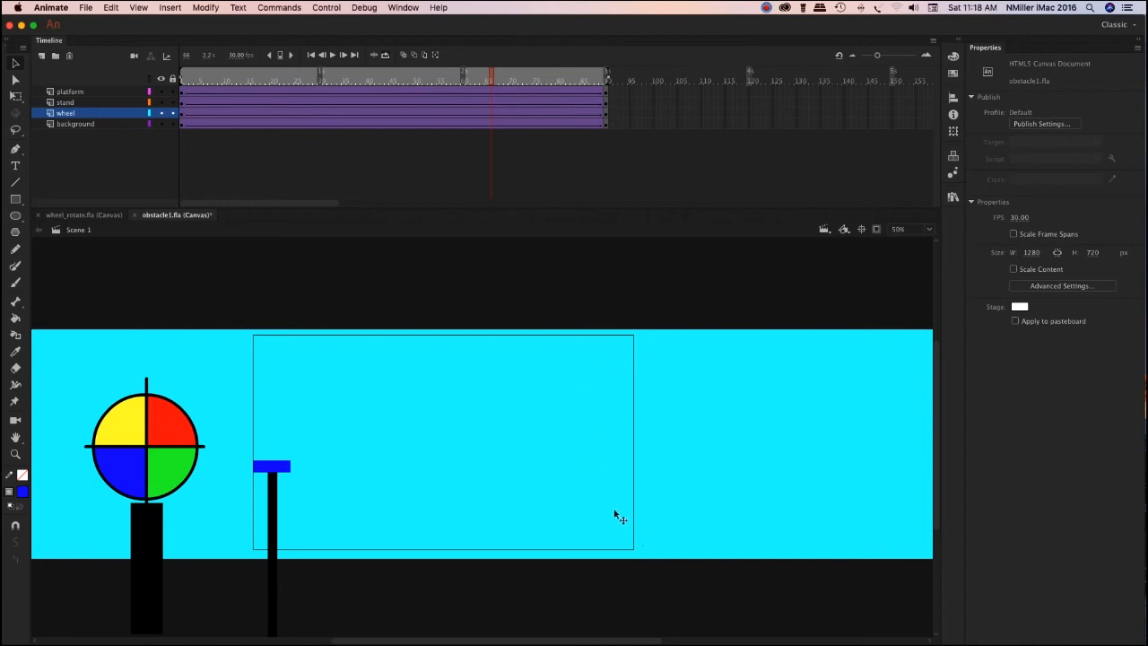
click(767, 7)
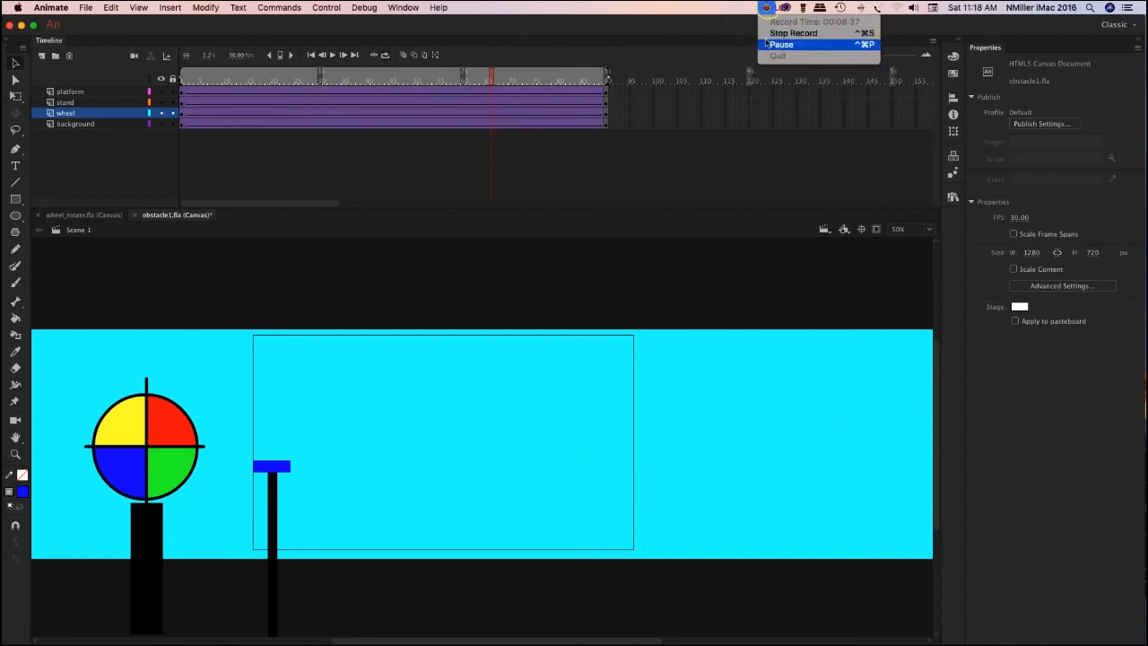
click(702, 5)
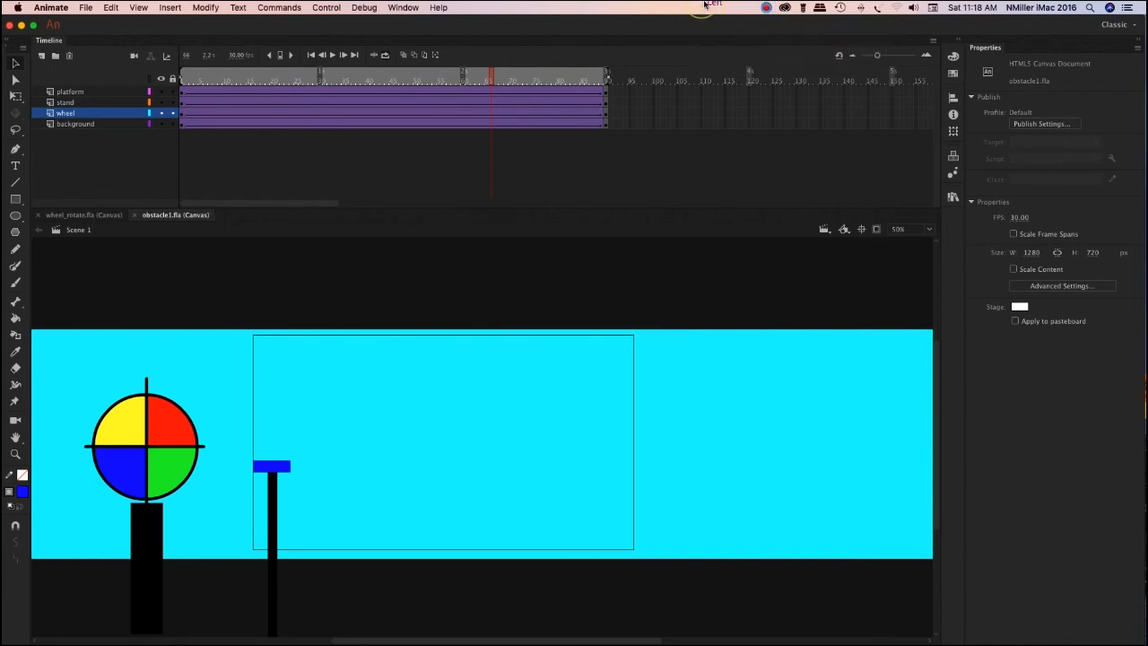
click(769, 8)
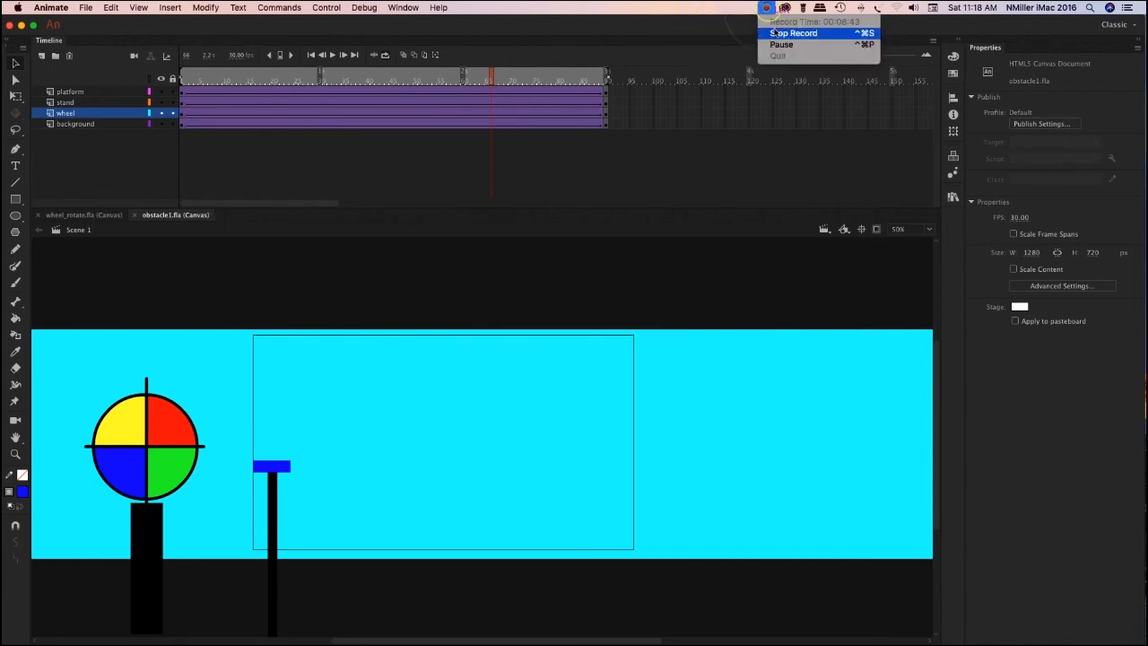